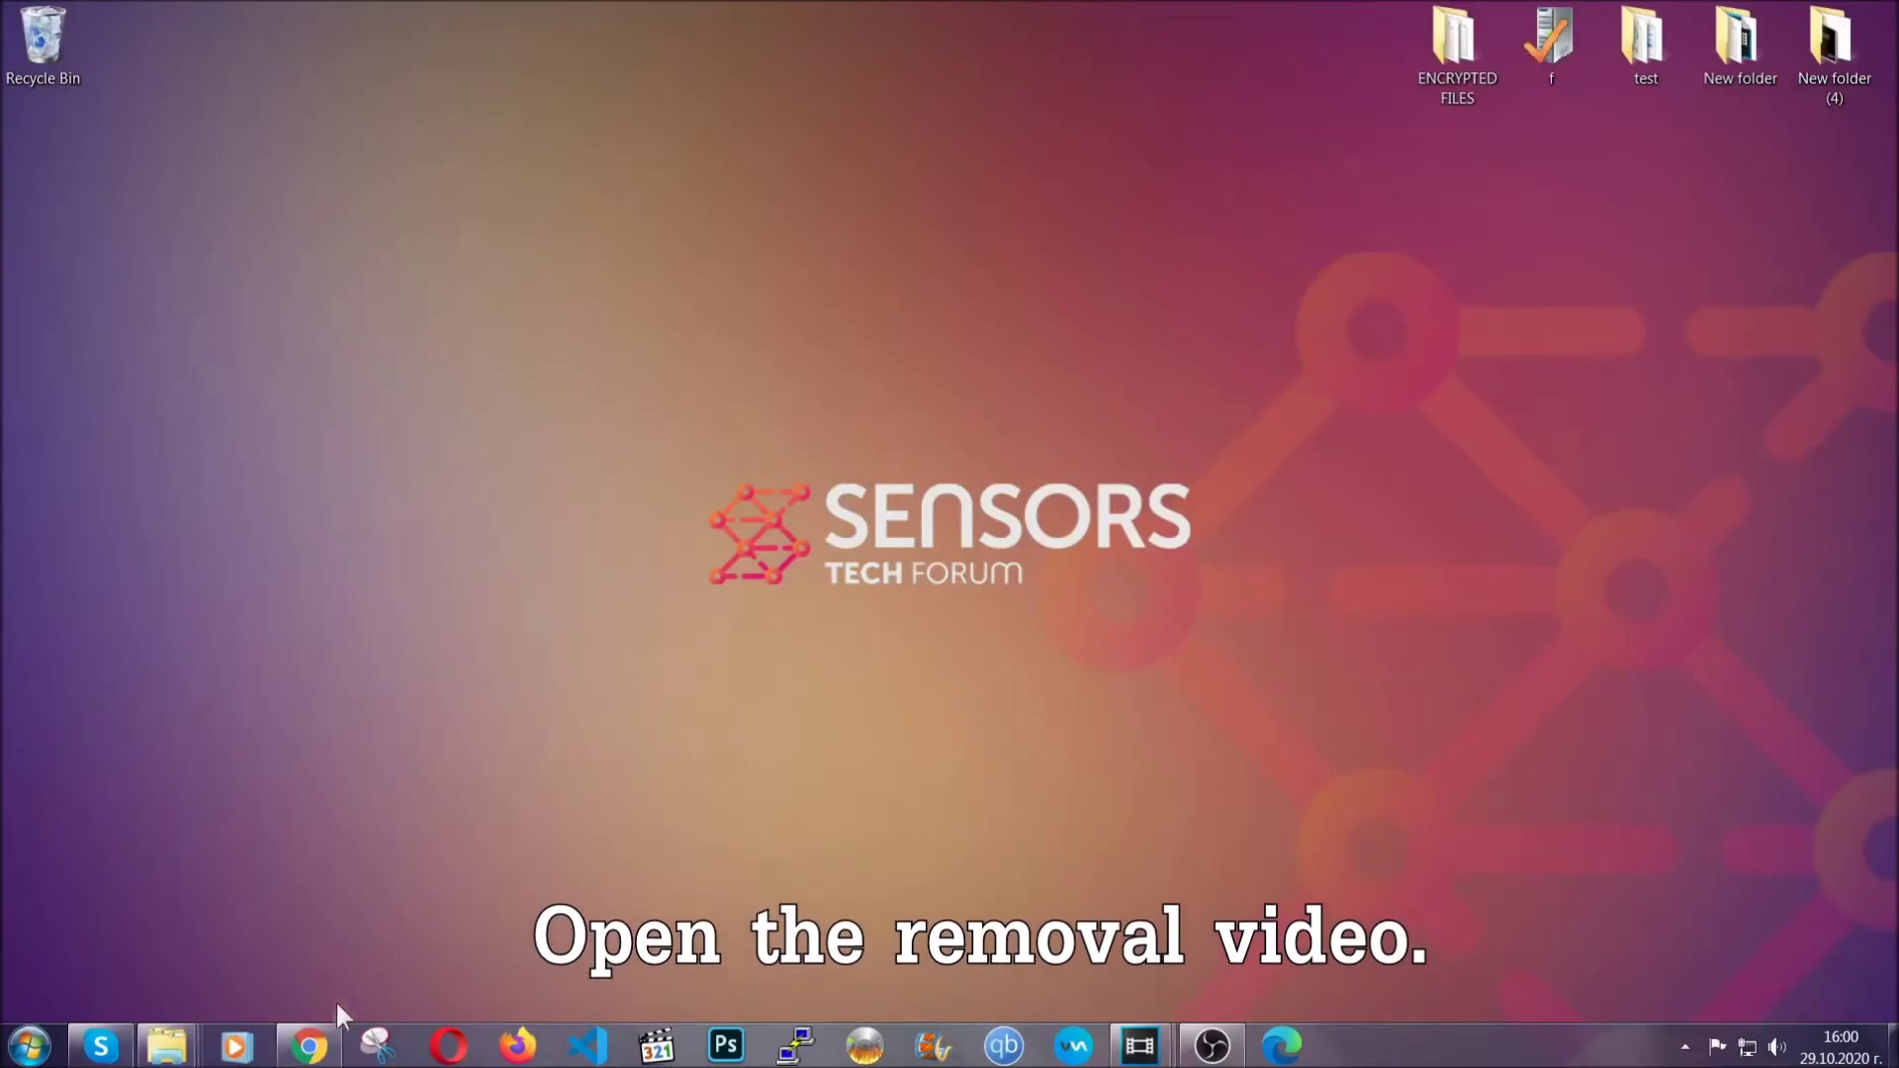
- Open the Full Removal Guide from the video description in Chrome and run the downloaded SpyHunter-Installer.exe
left_click(311, 1045)
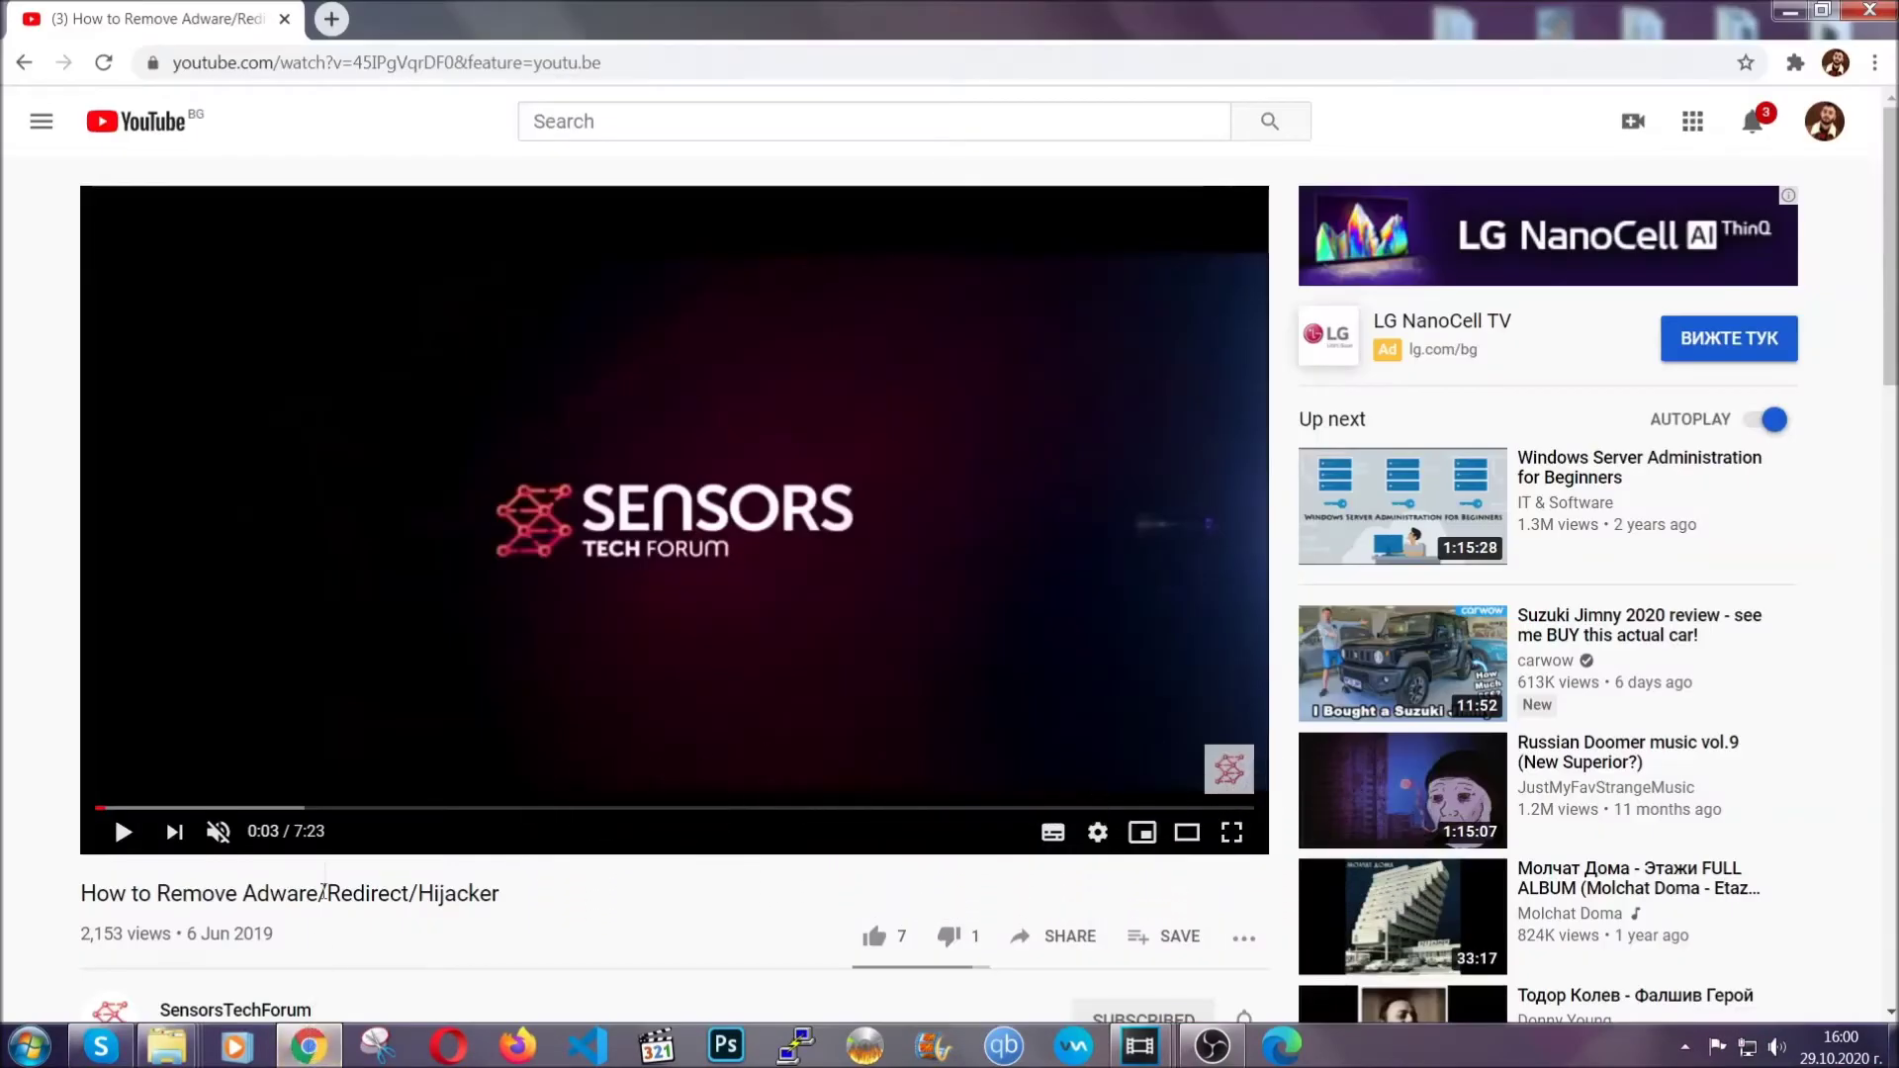
scroll(380, 700, "down", 5)
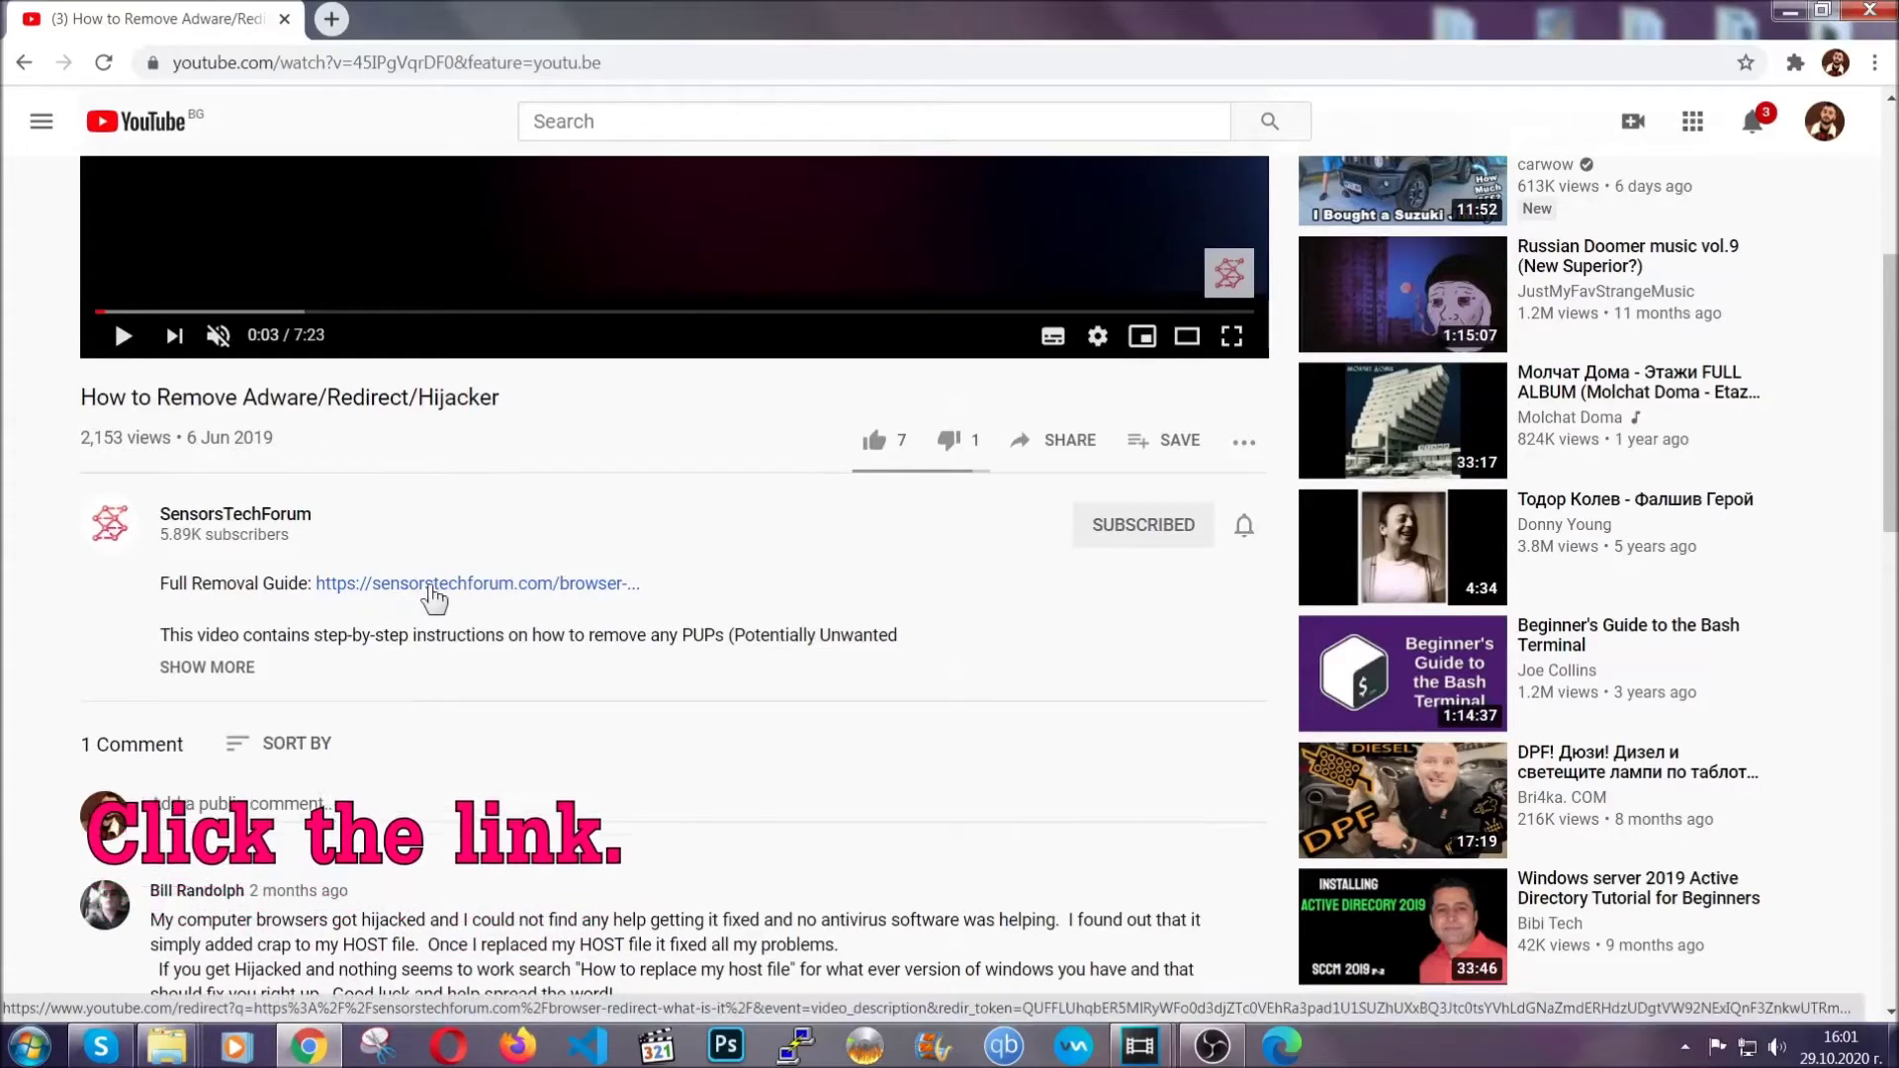
left_click(432, 589)
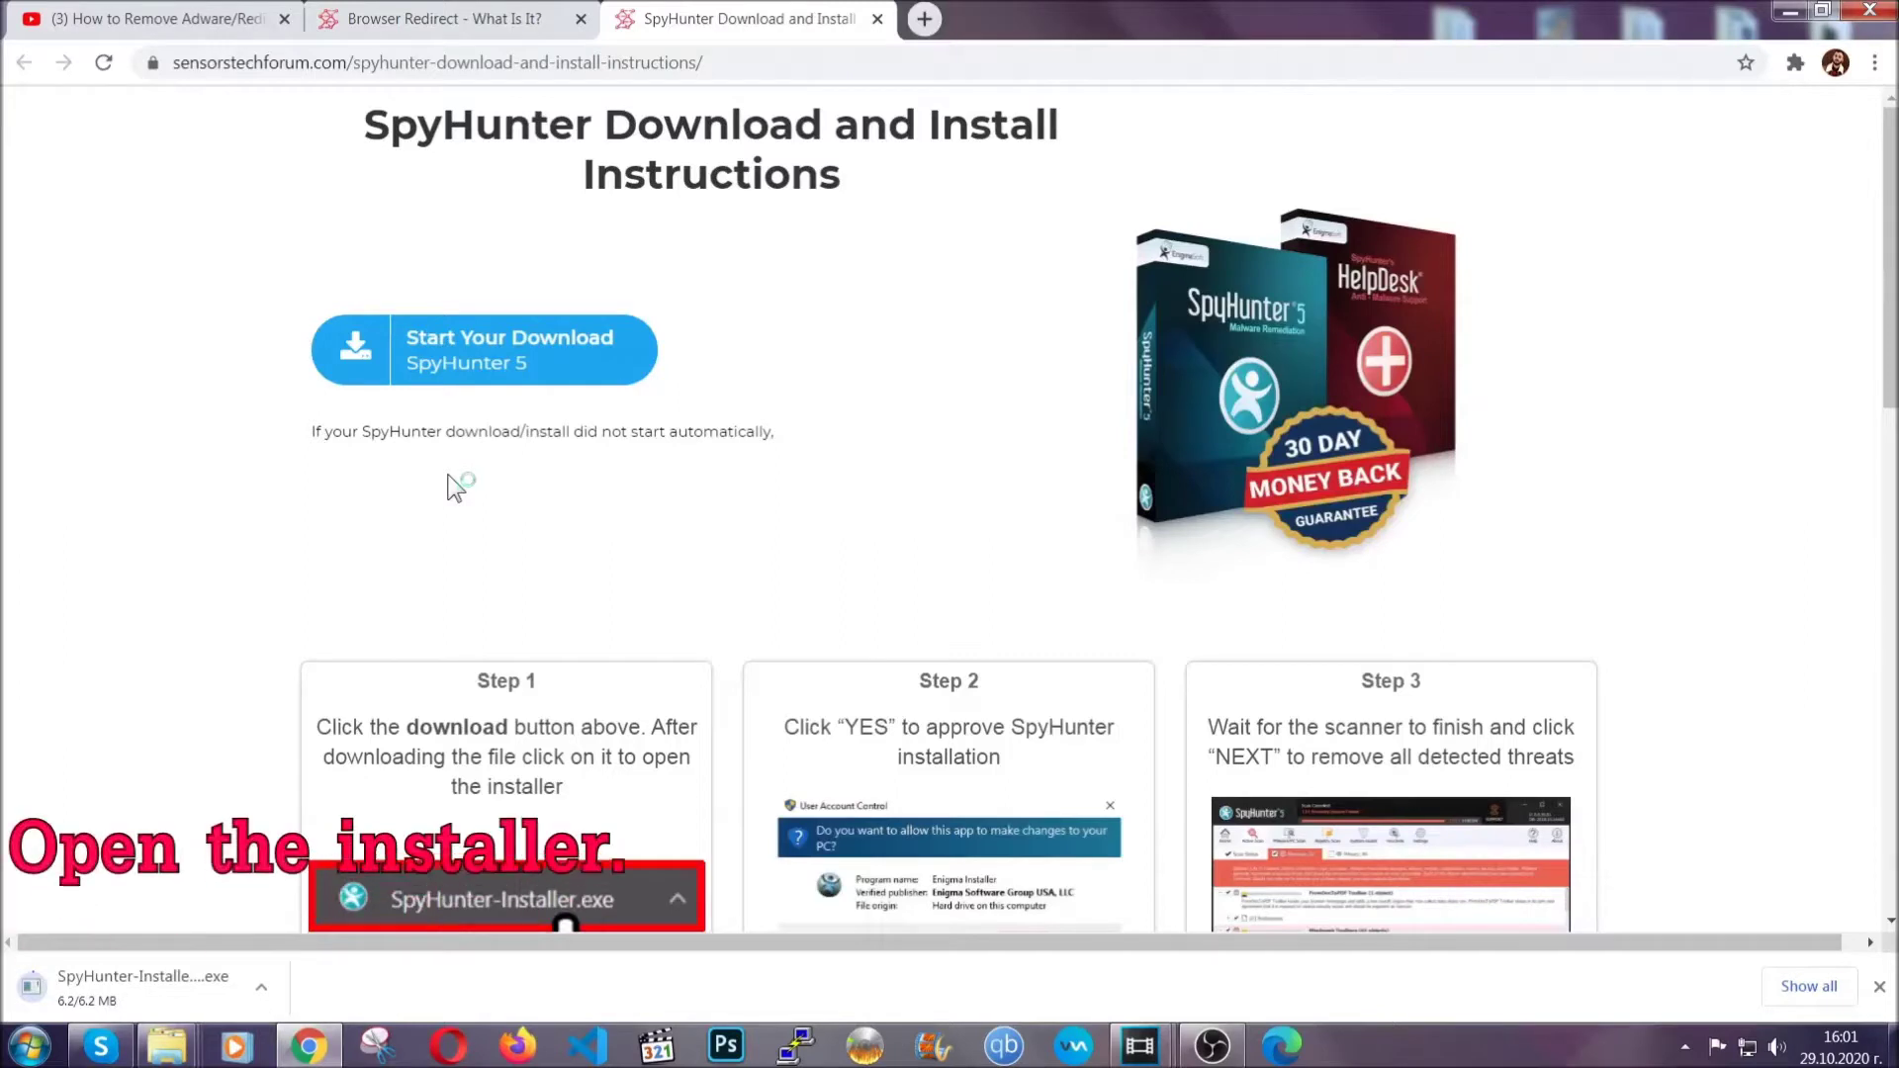
left_click(119, 997)
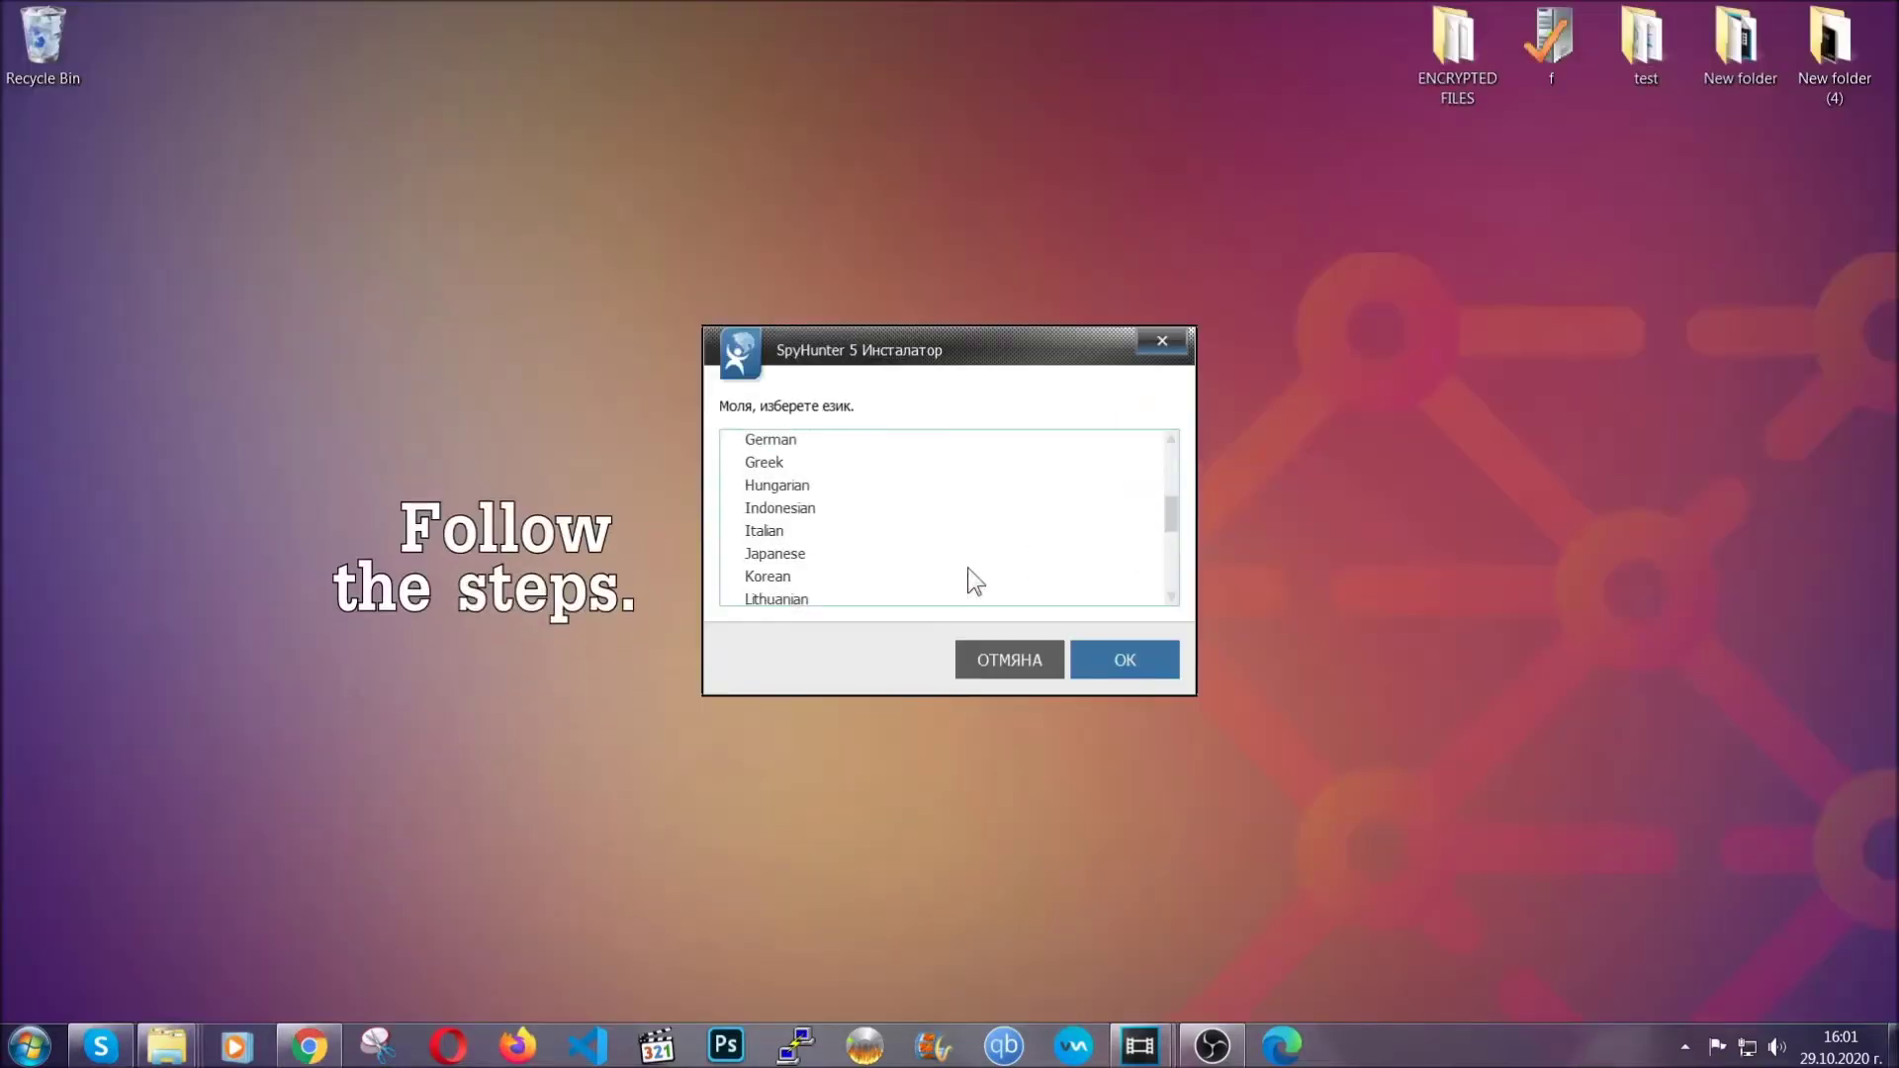
- Install SpyHunter 5 in English, accepting the EULA and Privacy Policy, and finish setup
scroll(904, 566, "down", 2)
scroll(968, 584, "up", 4)
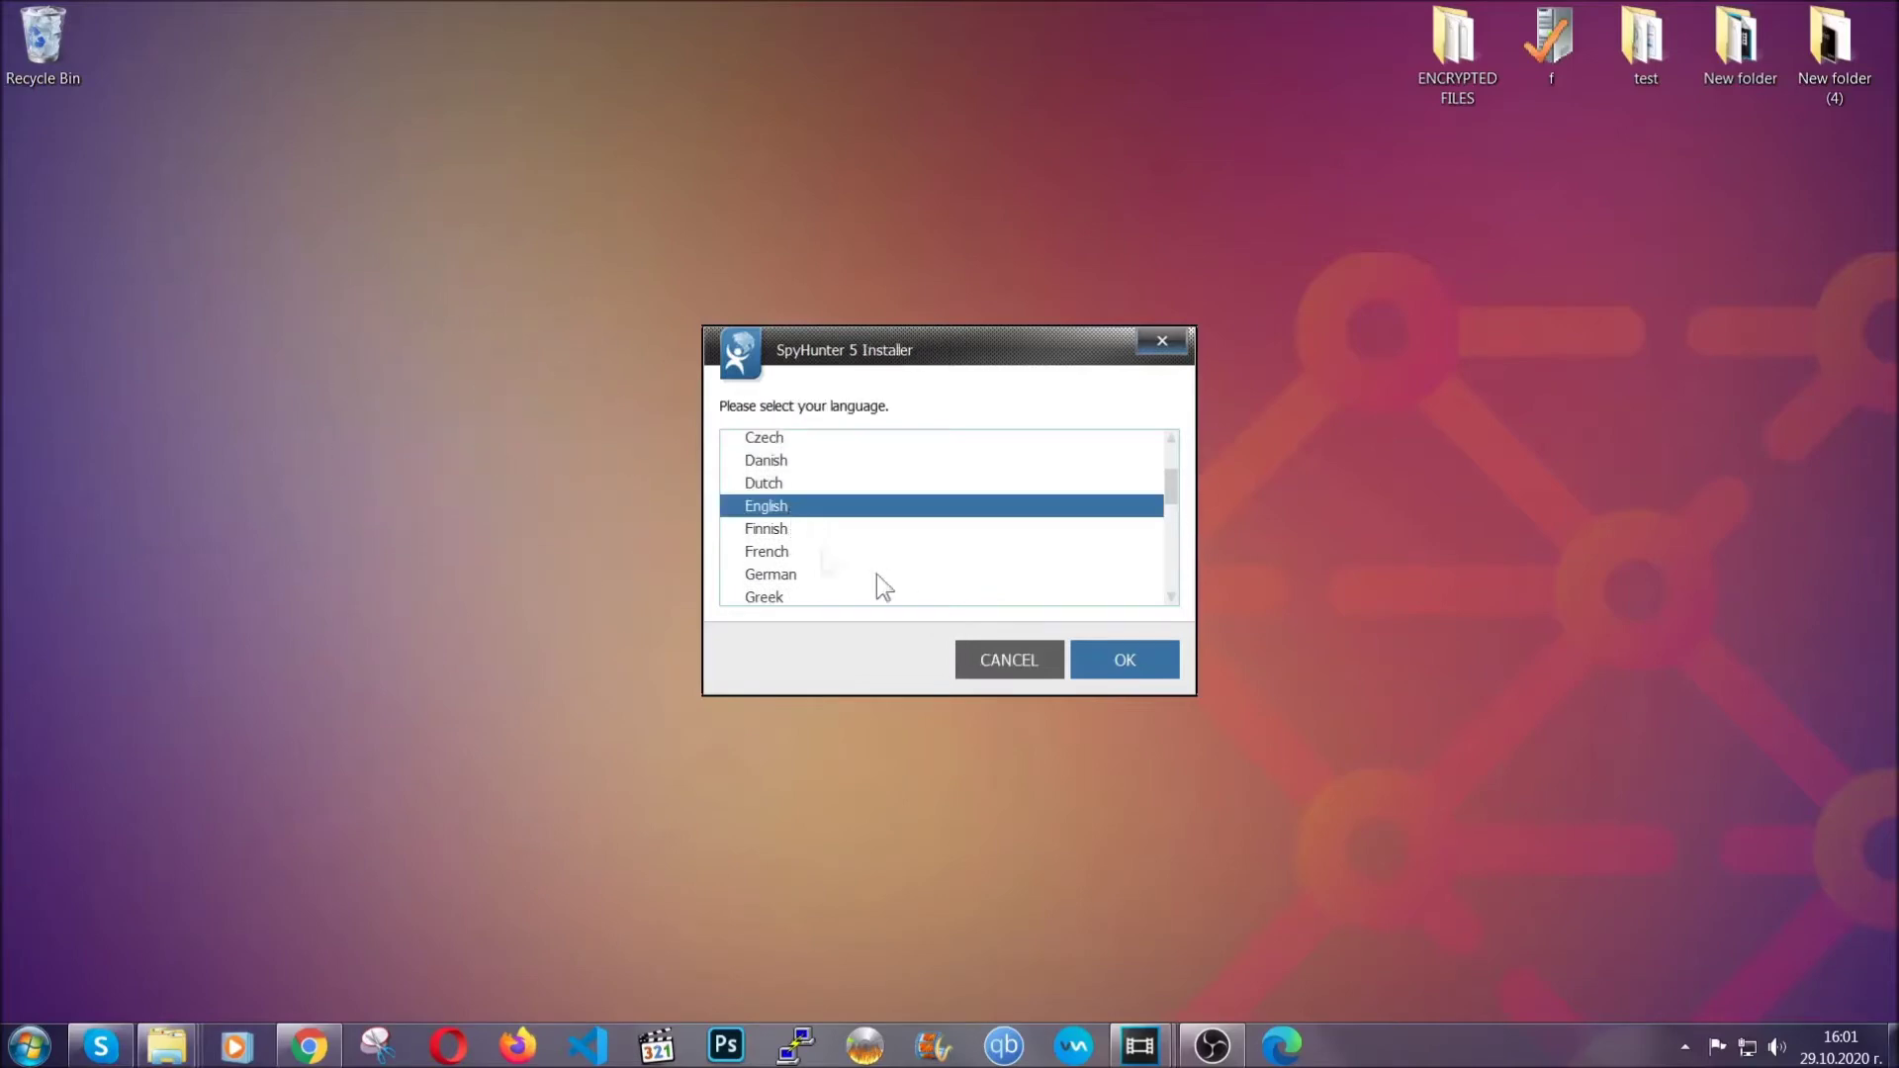
left_click(1109, 657)
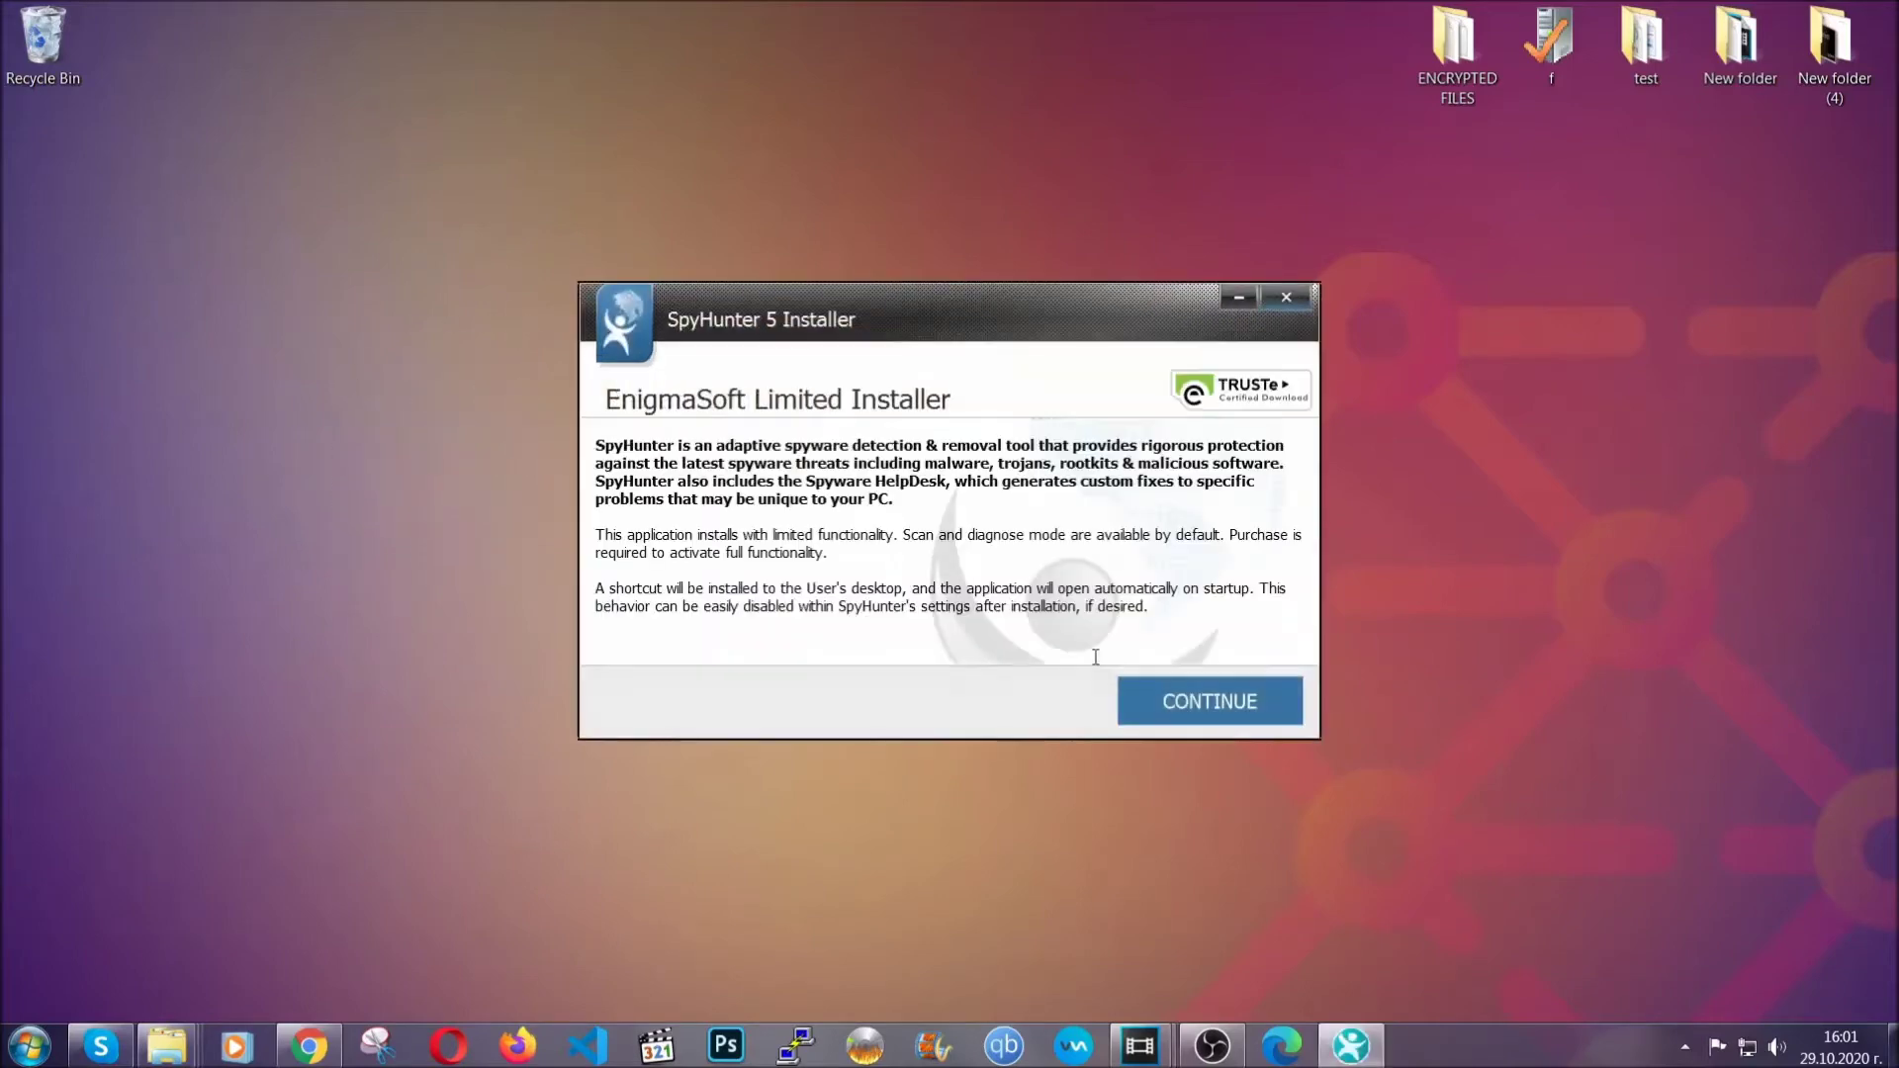
left_click(1140, 690)
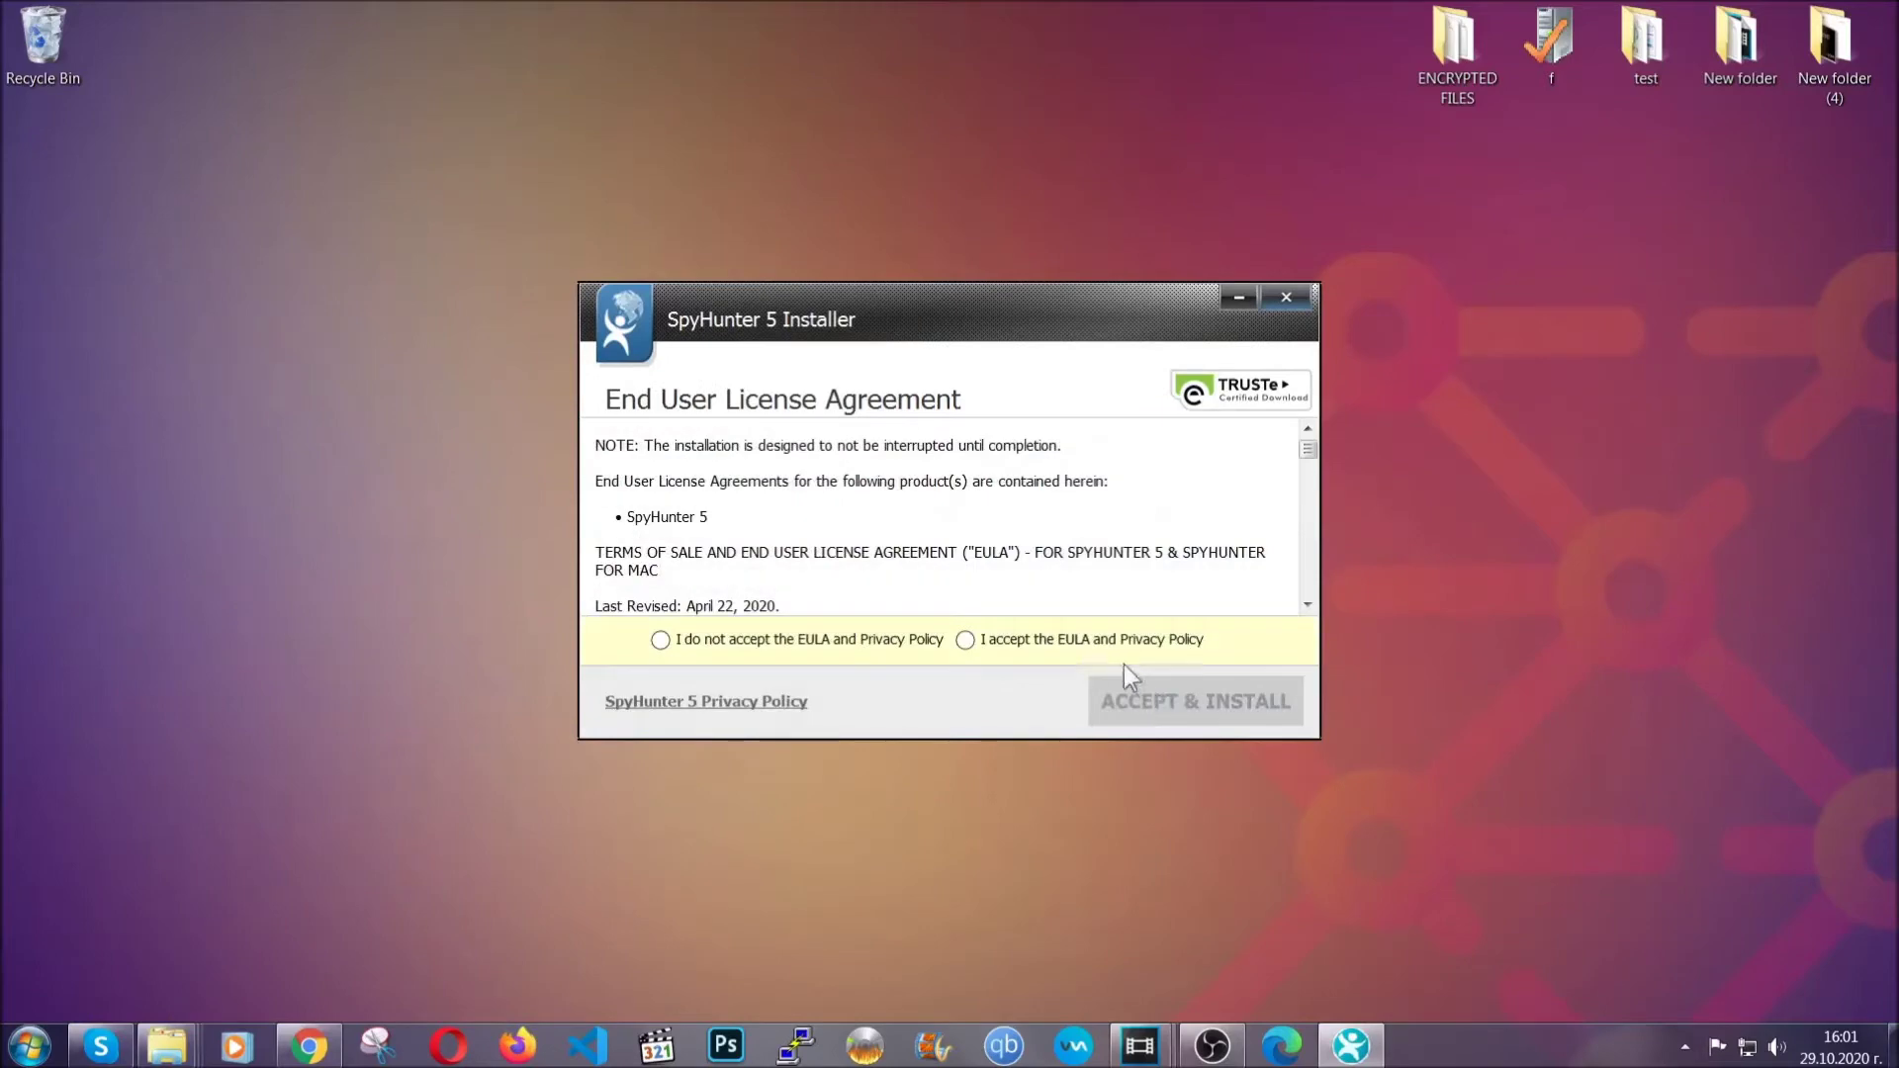
left_click(1113, 639)
left_click(1145, 700)
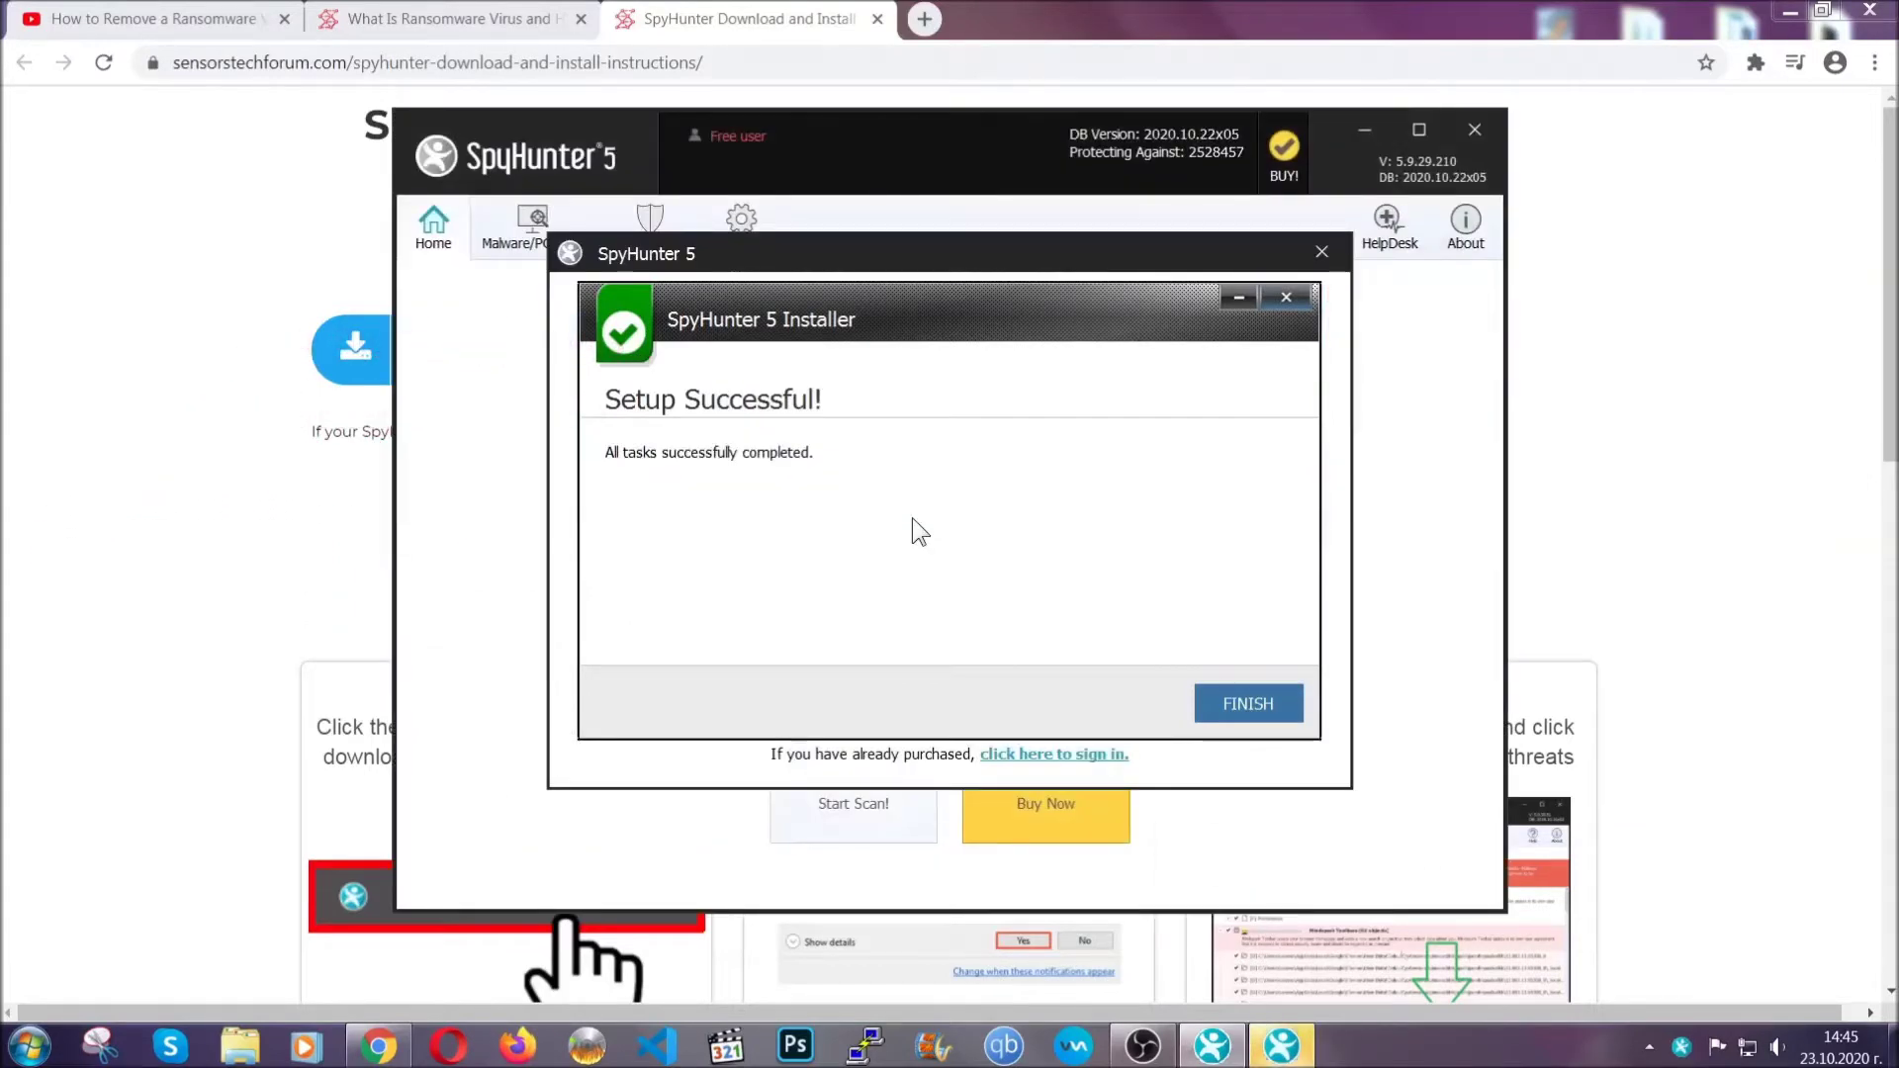
left_click(1214, 706)
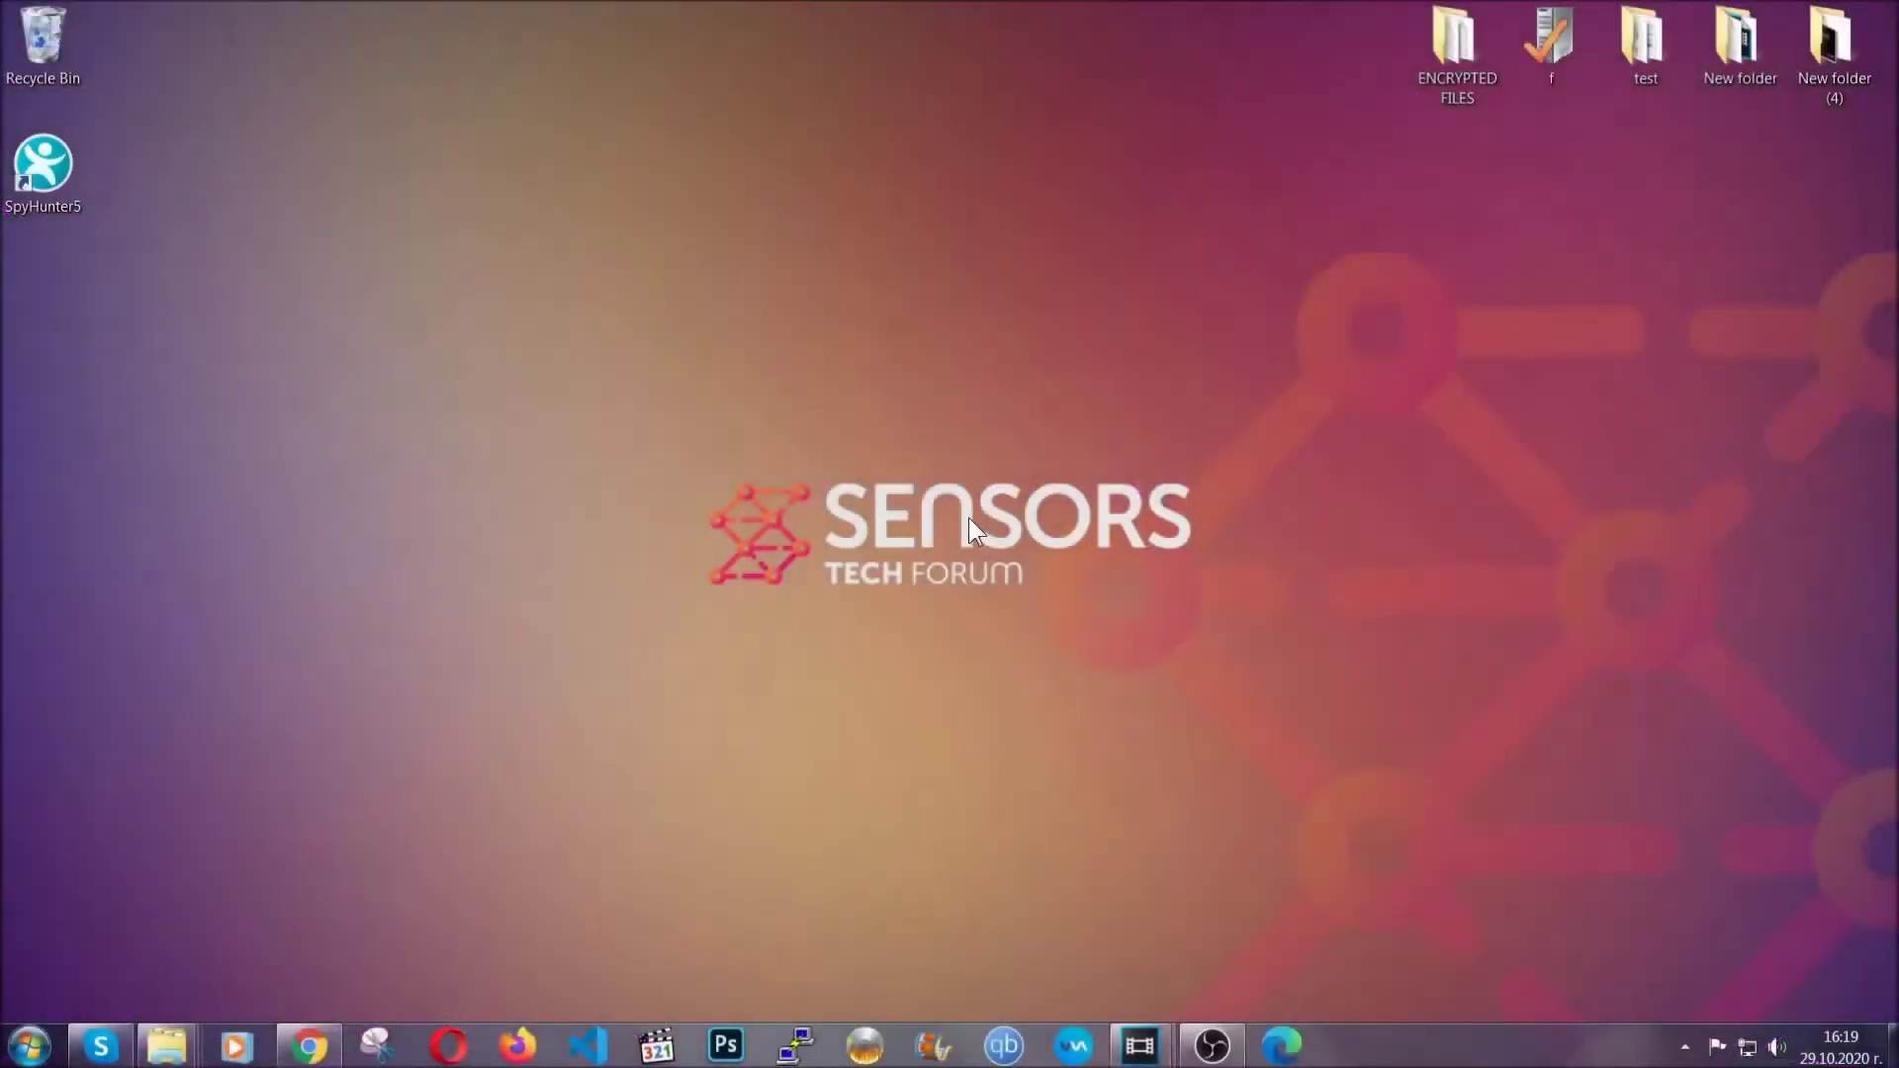
- Open Programs and Features by running APPWIZ.CPL from the Run prompt
key("super+r")
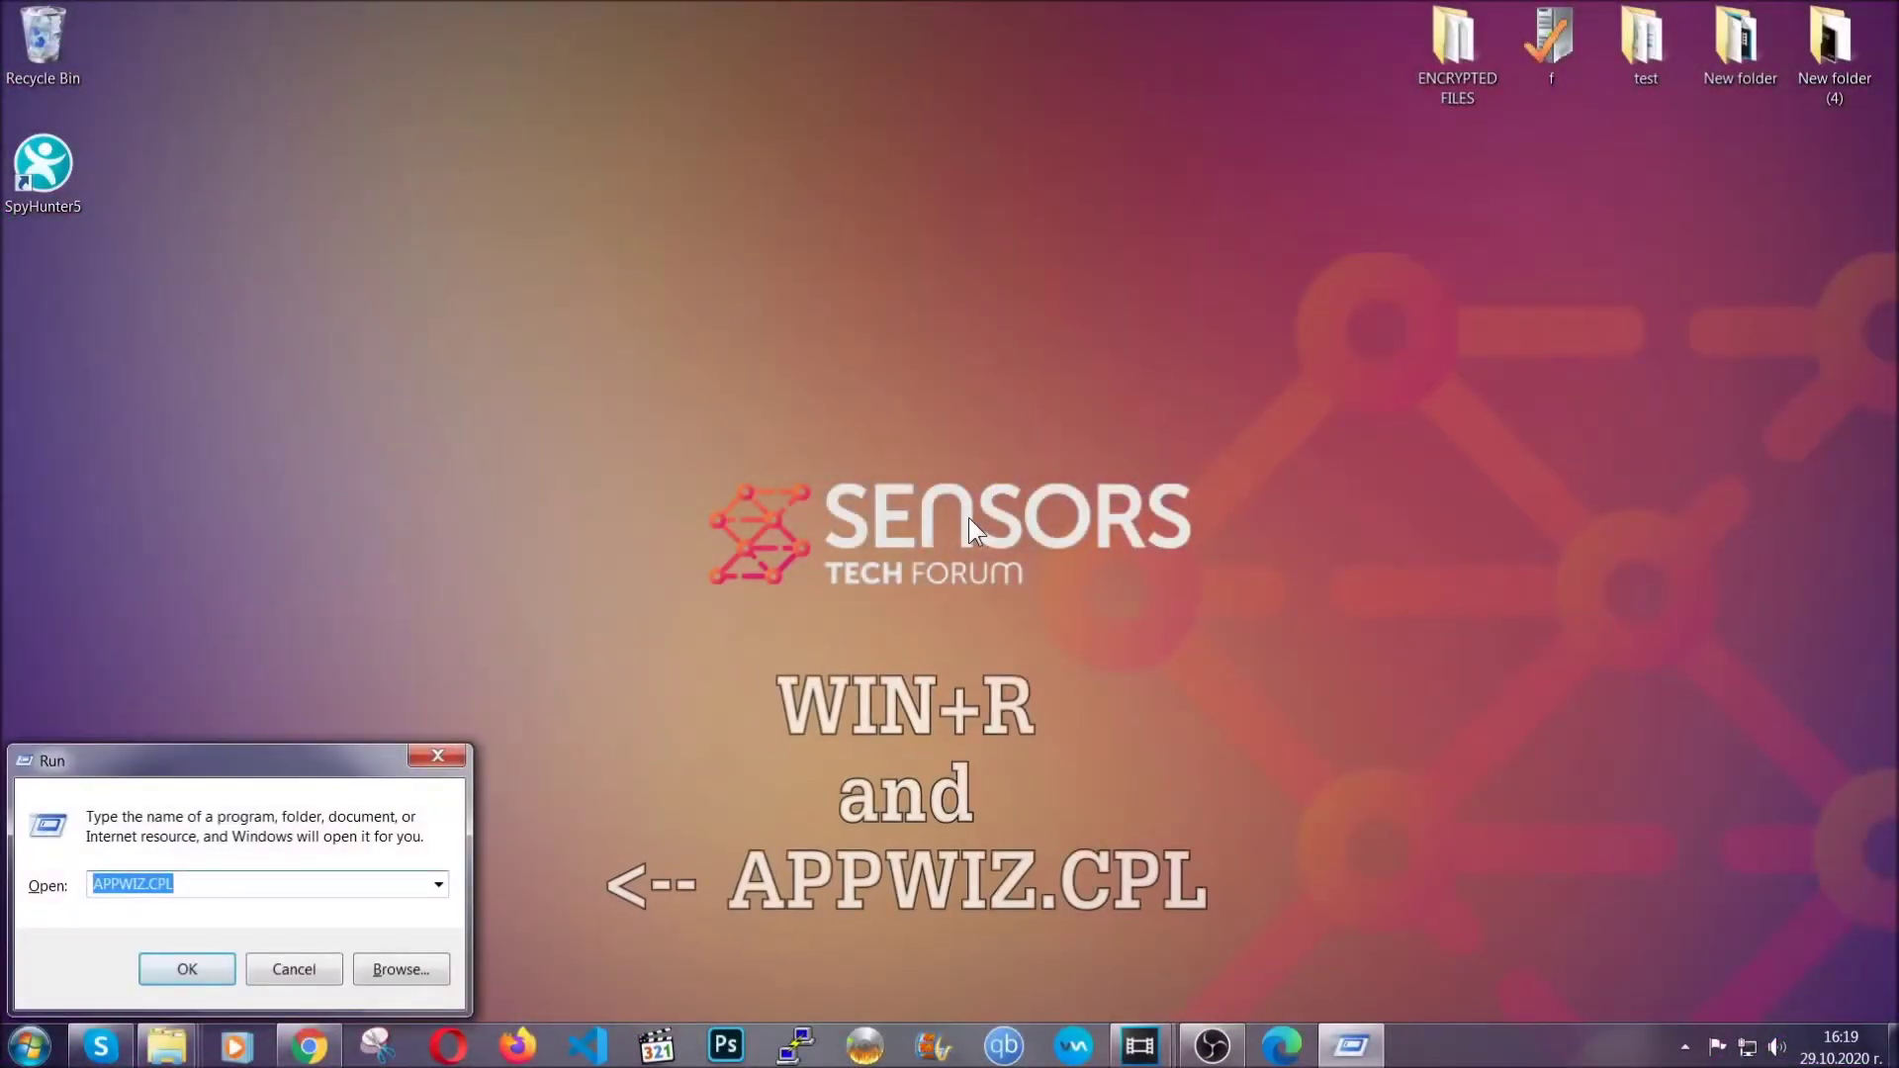
left_click(197, 887)
left_click_drag(198, 886, 37, 889)
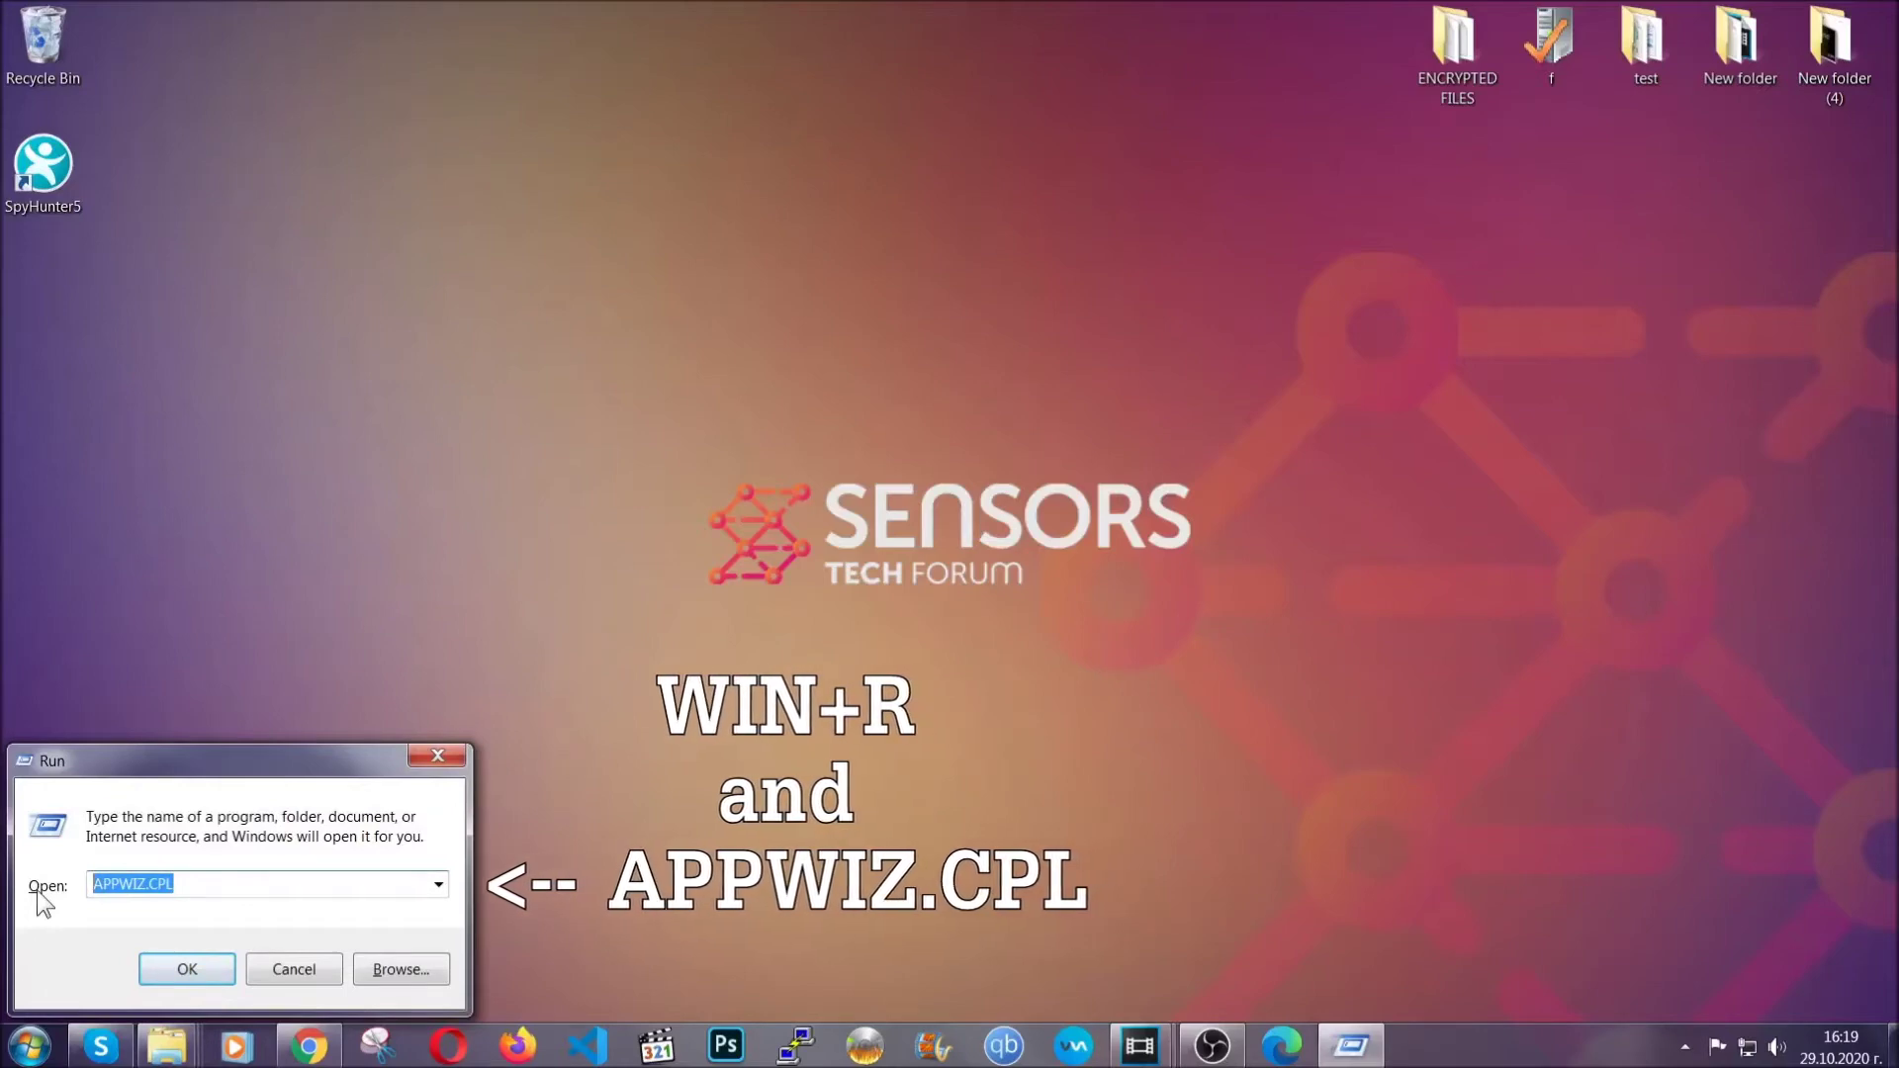
left_click(186, 961)
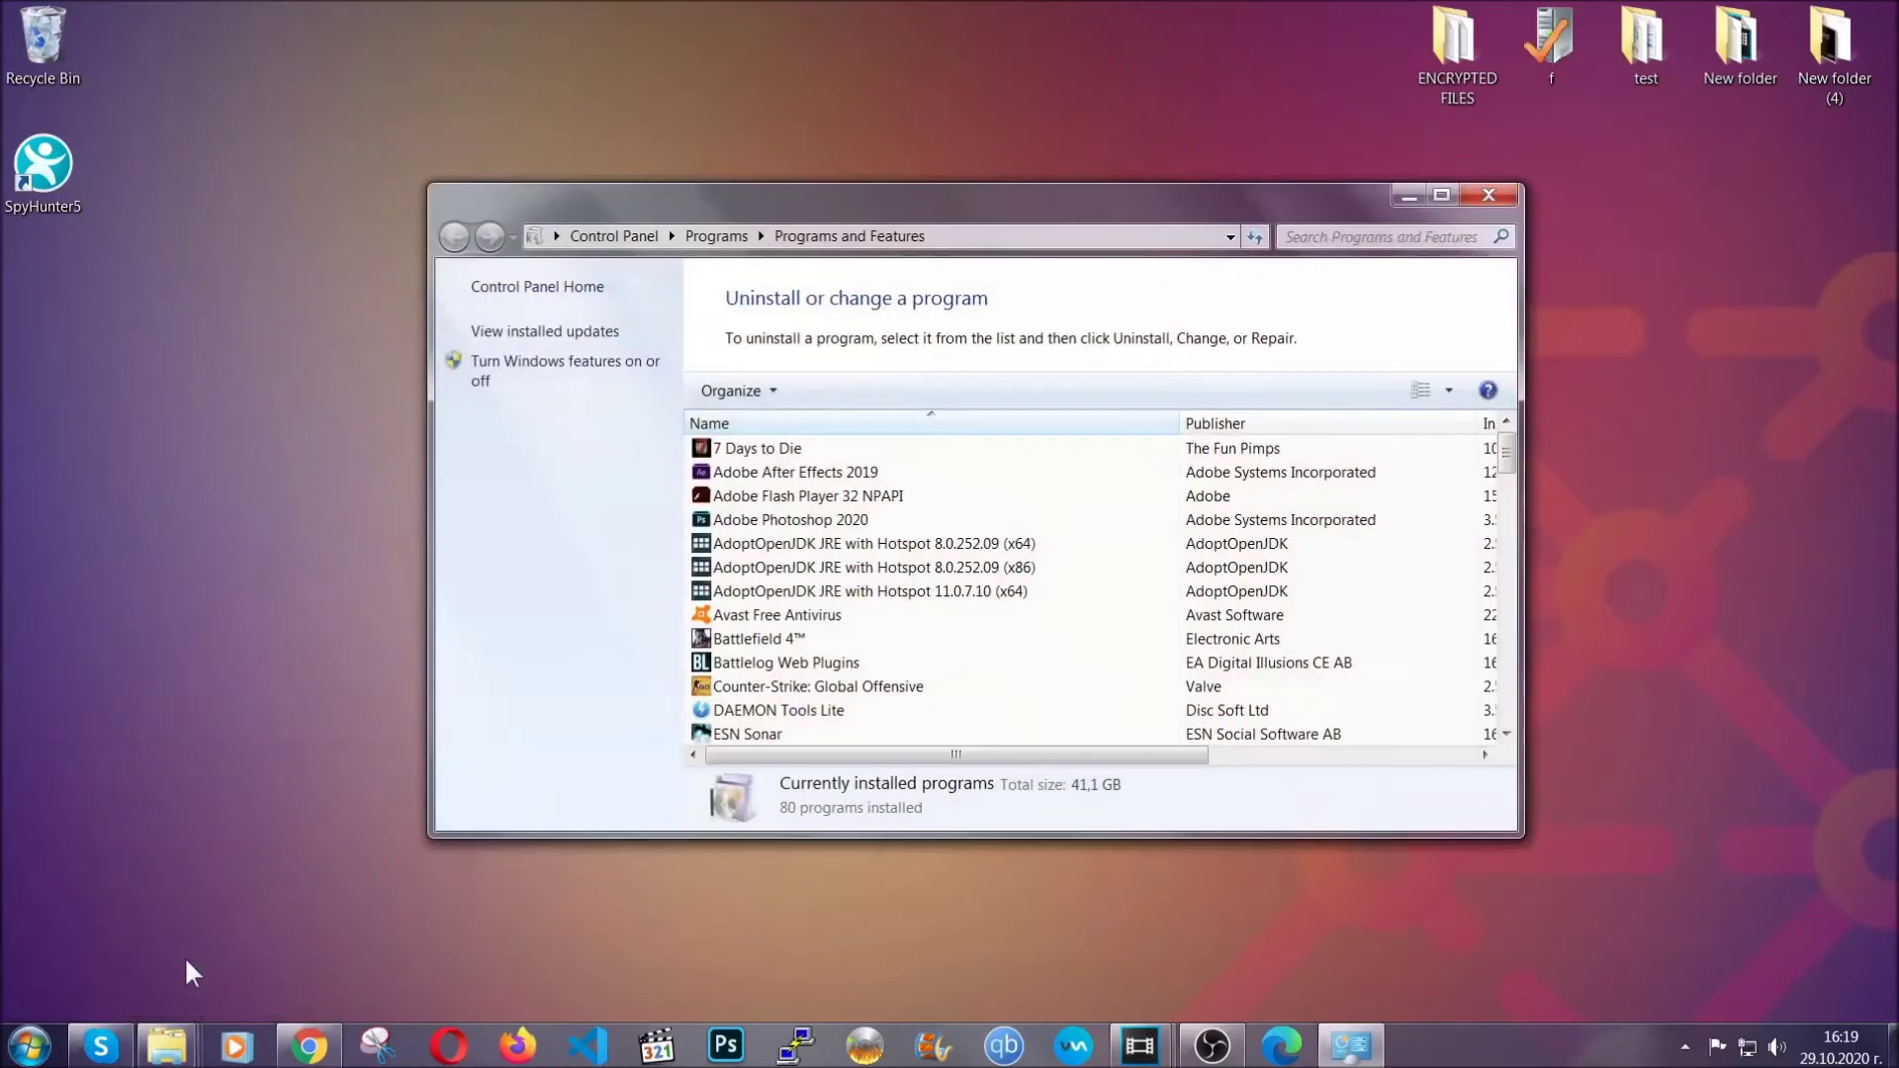
- Uninstall SUSPICIOUS PROGRAM and dismiss the success message
scroll(1001, 528, "down", 20)
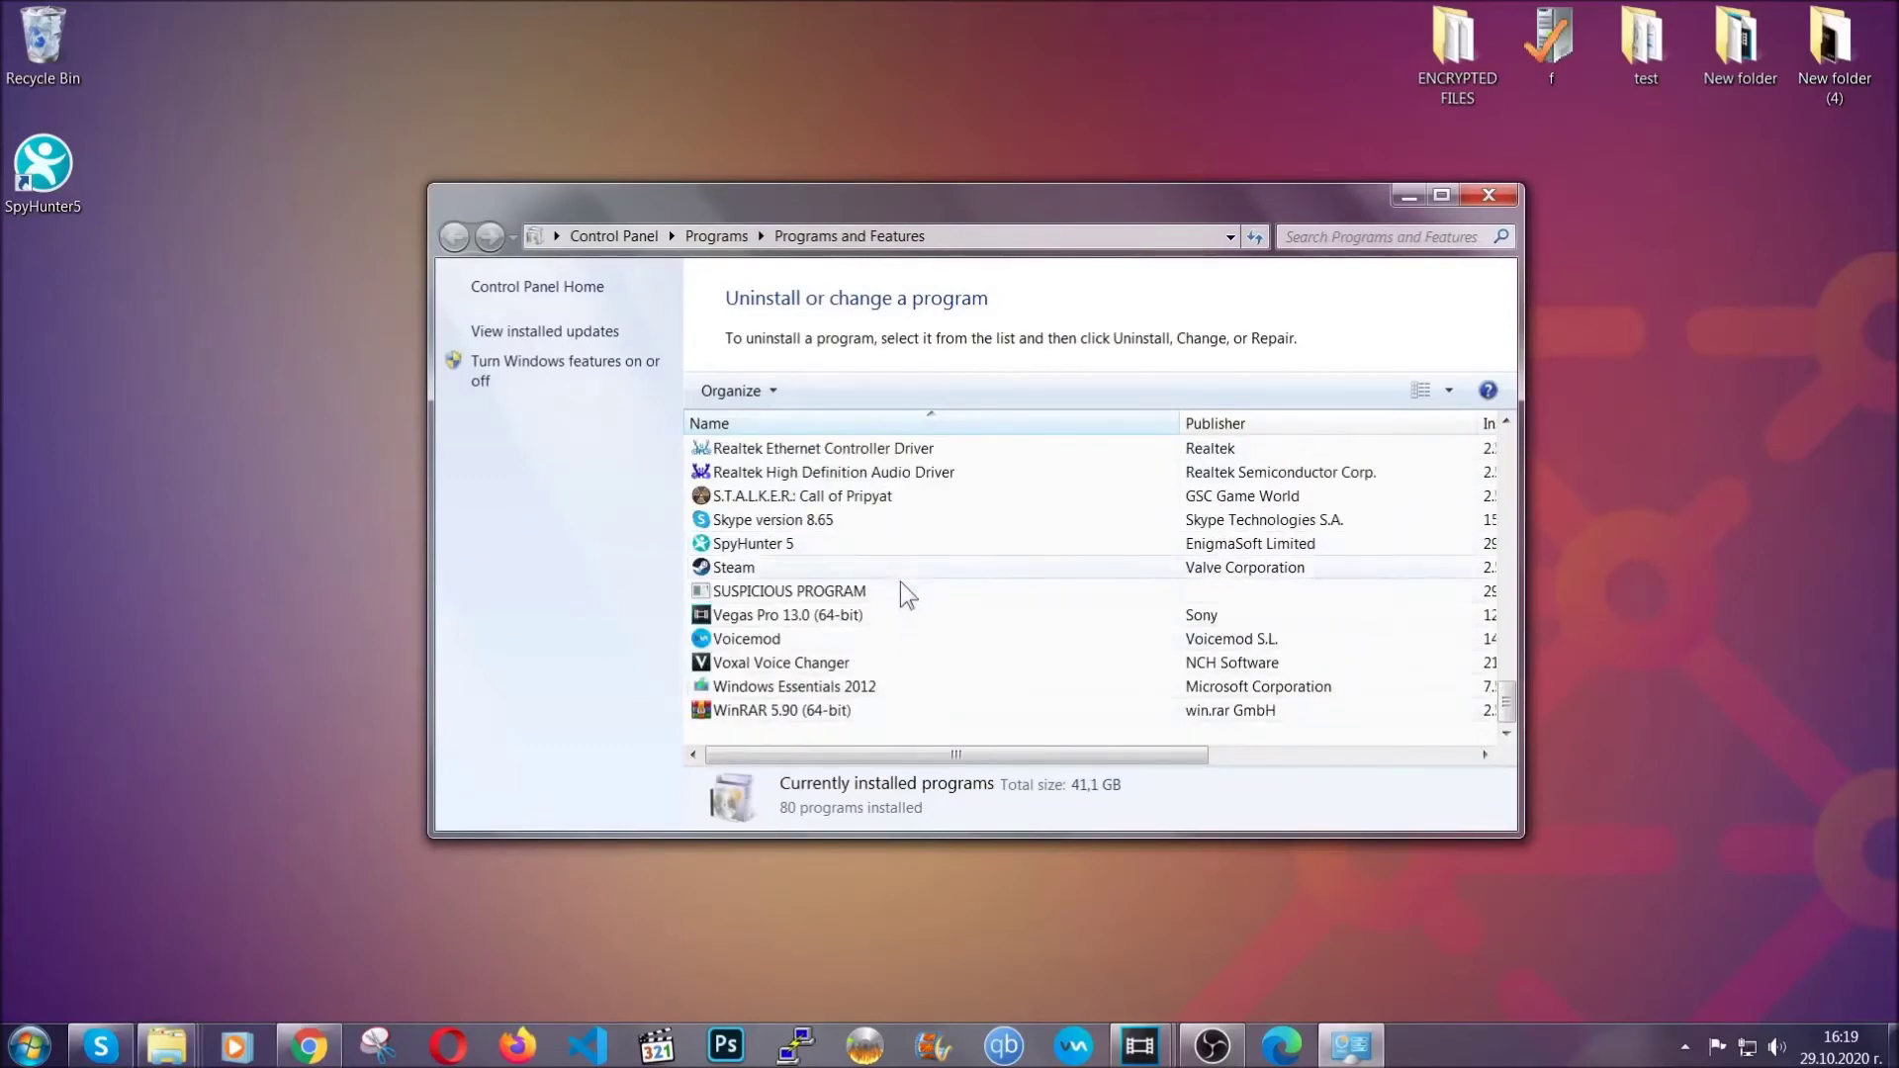
left_click(752, 593)
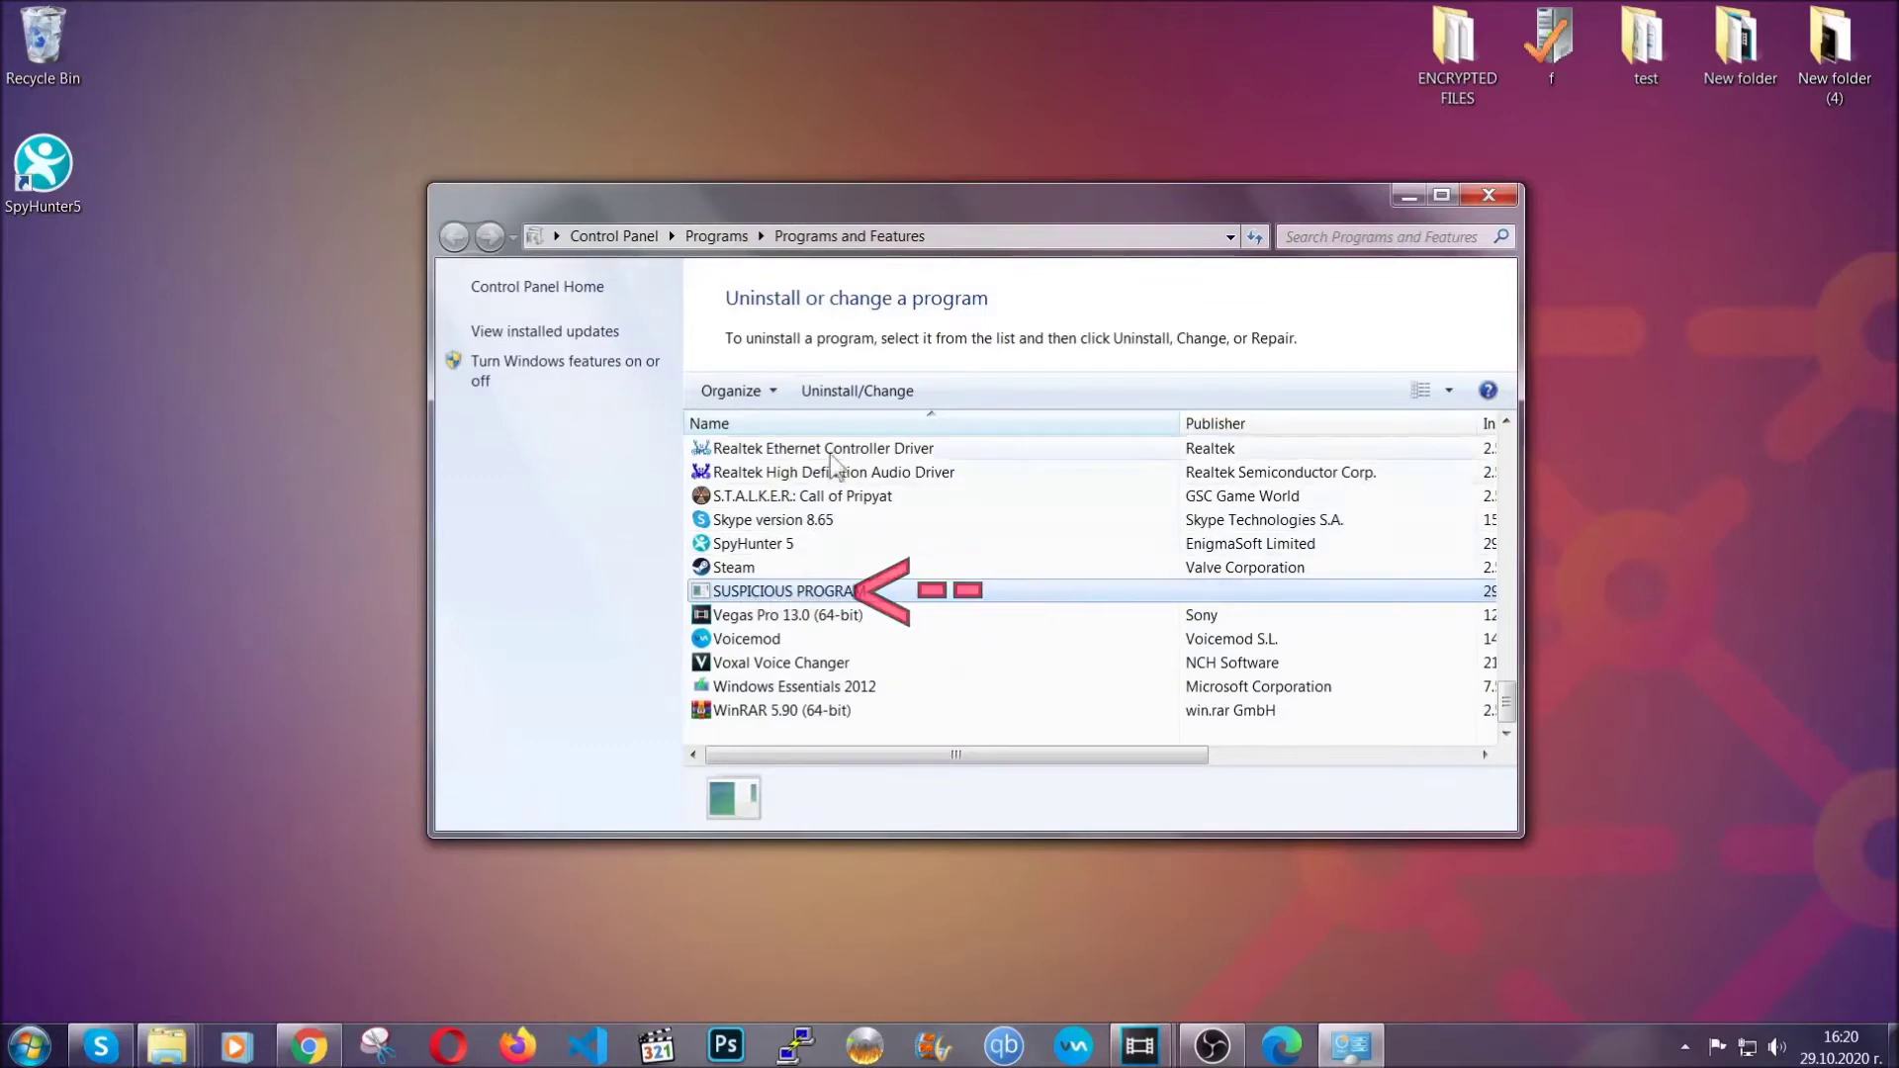
left_click(842, 392)
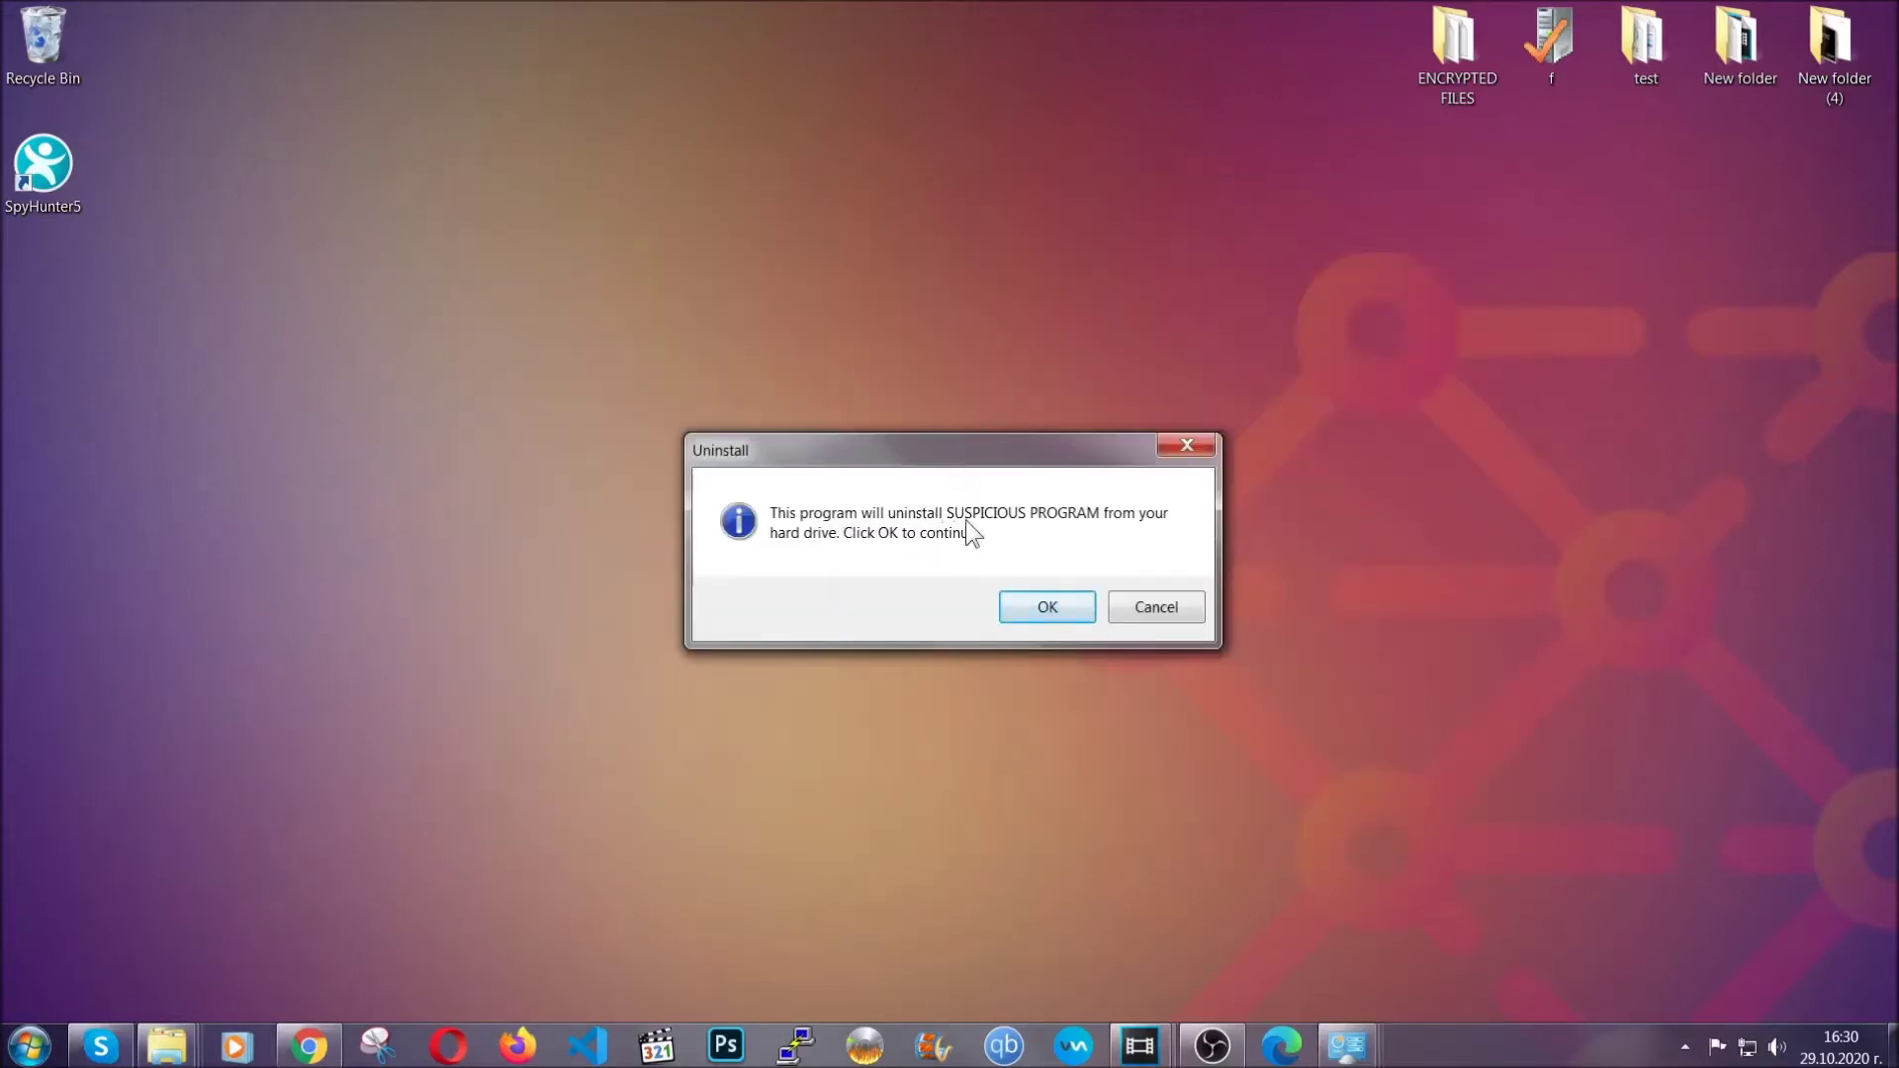
left_click(1036, 608)
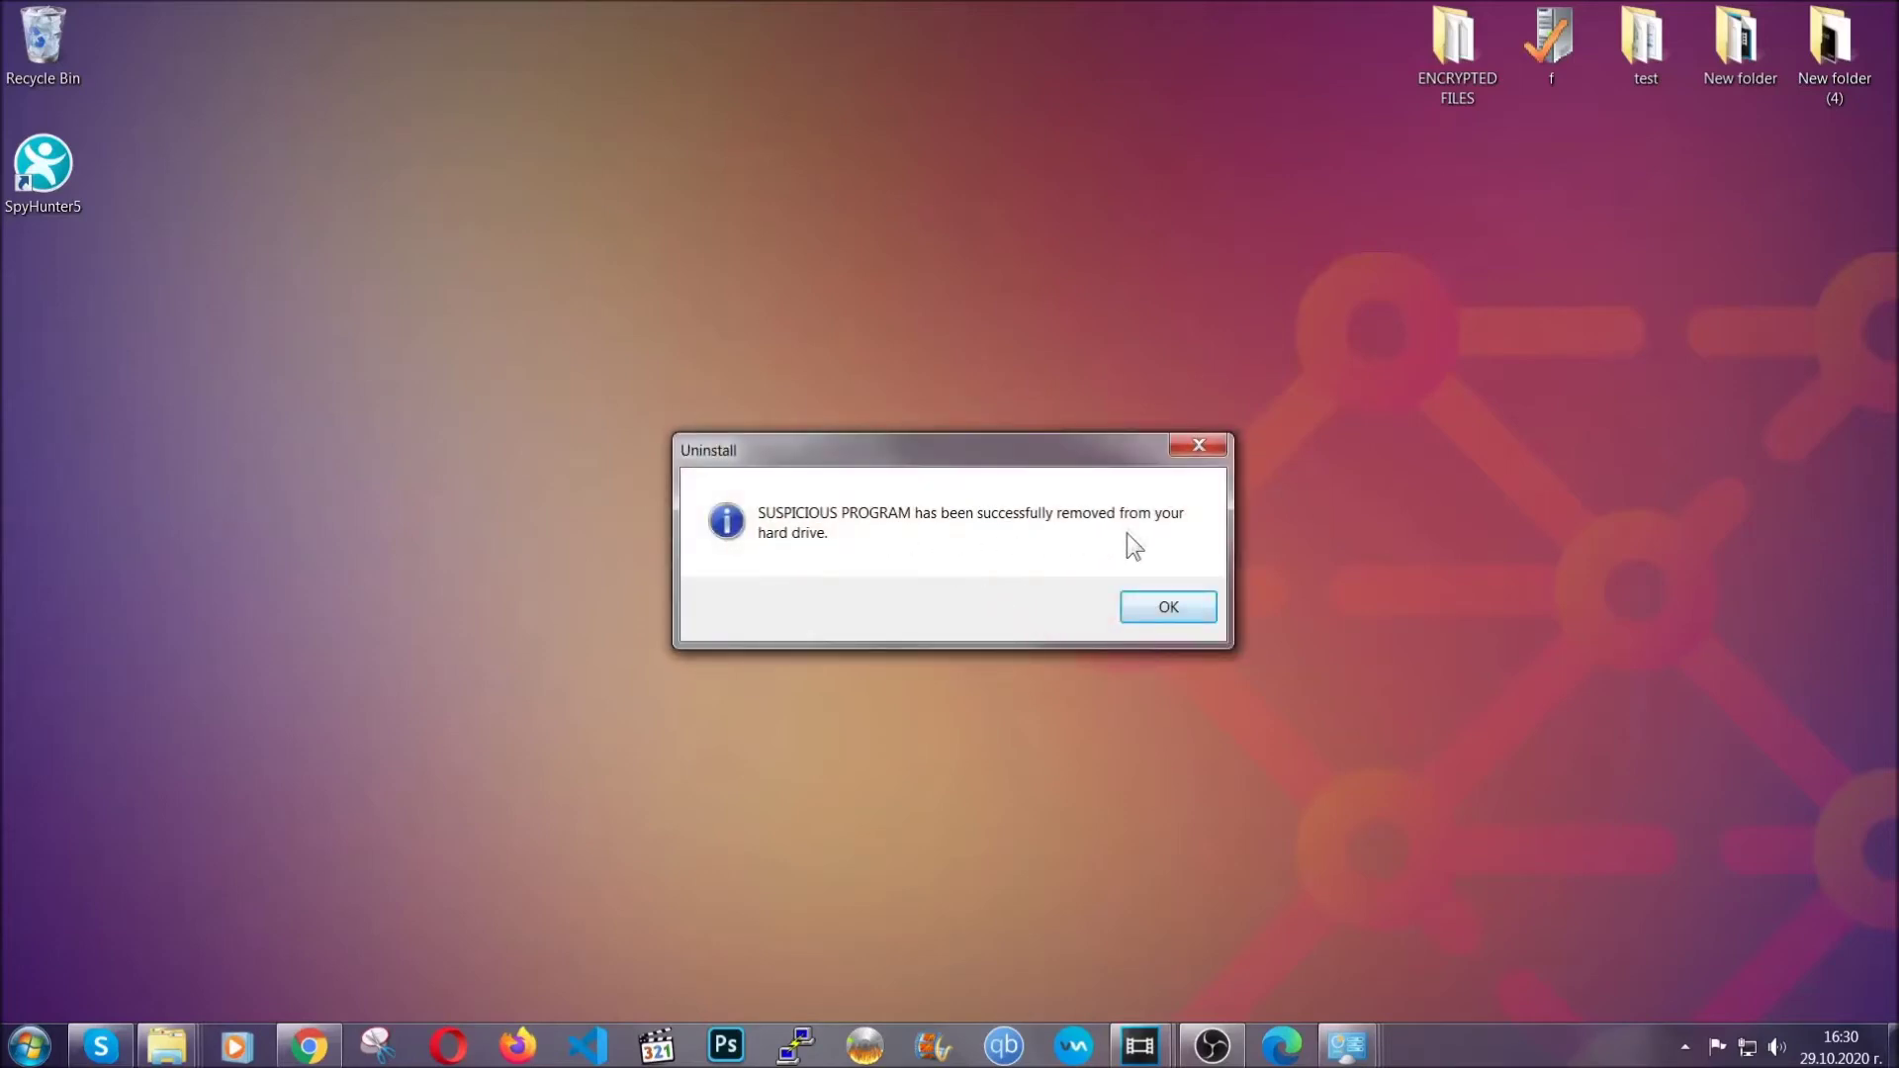
left_click(1139, 604)
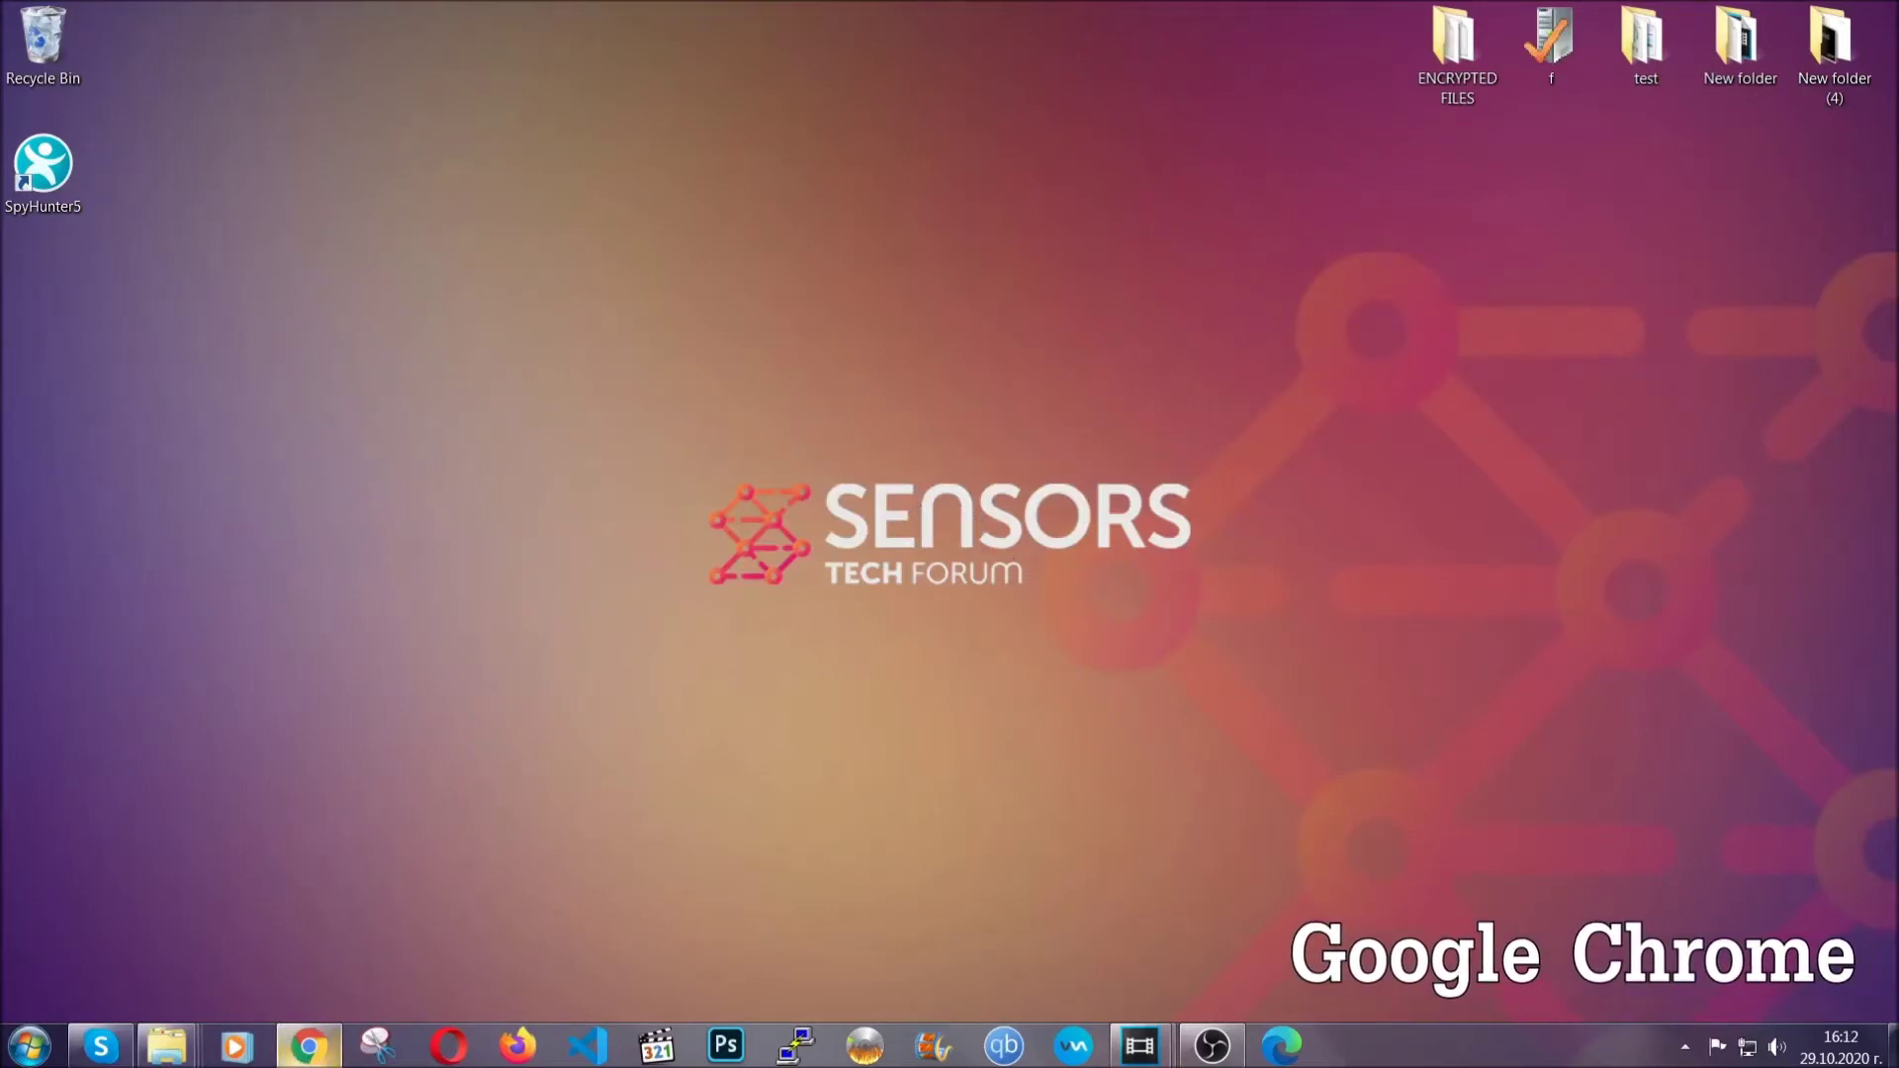
- Clear Chrome's browsing data for All time via chrome://settings/clearBrowserData, keeping saved passwords
left_click(309, 1047)
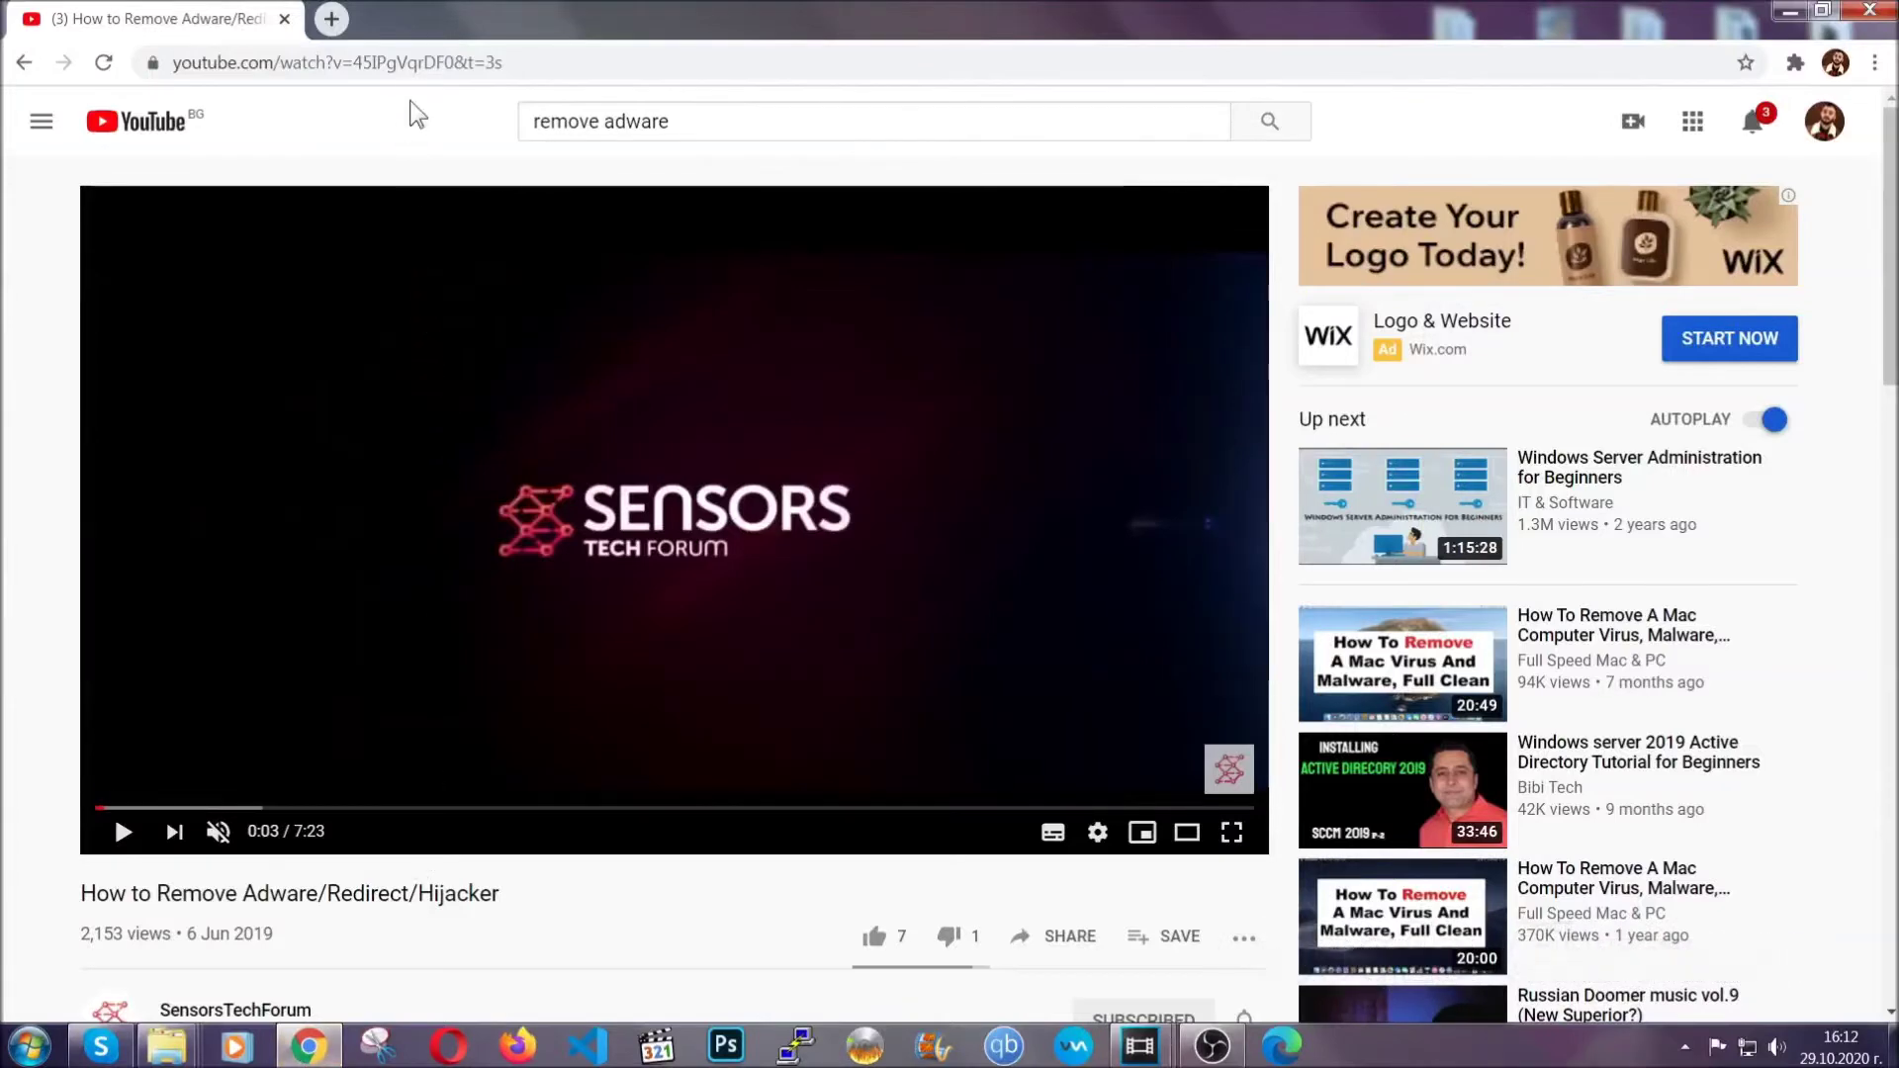
left_click(411, 68)
type("chr")
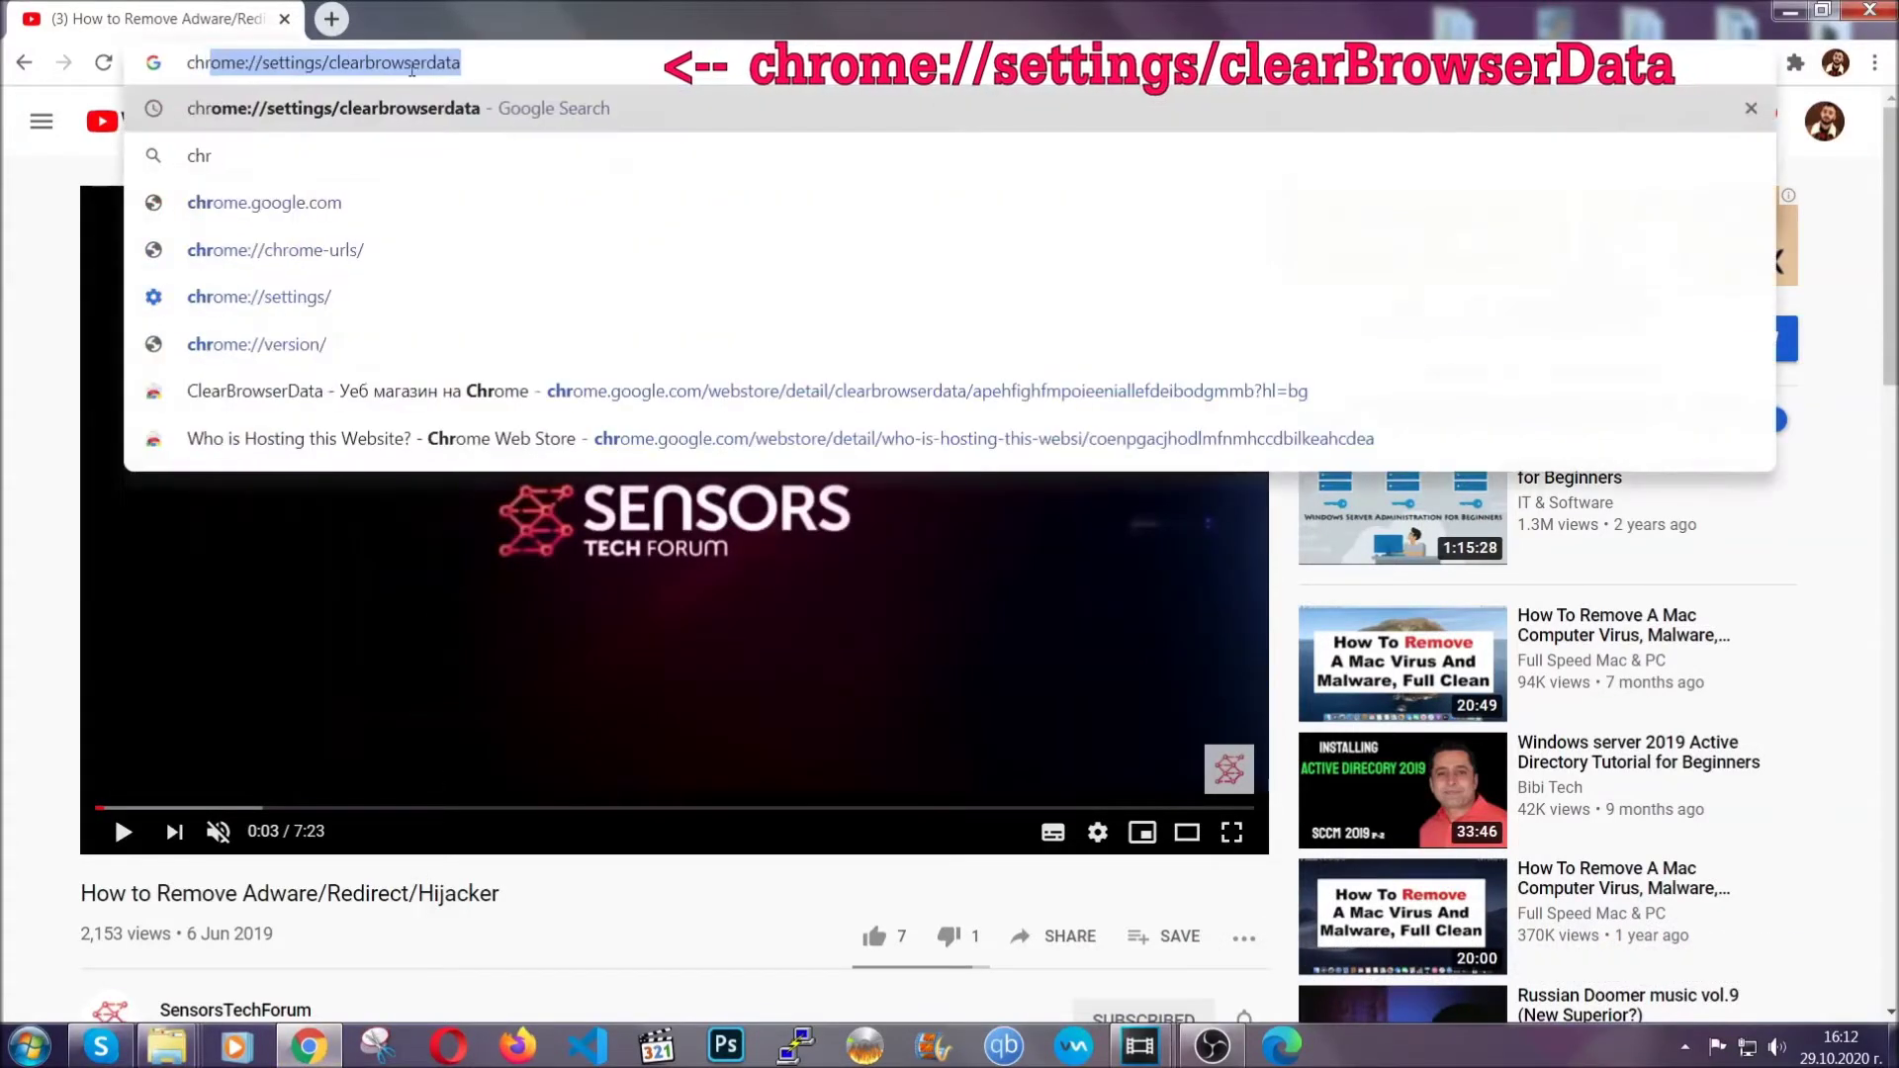
type("ome:/")
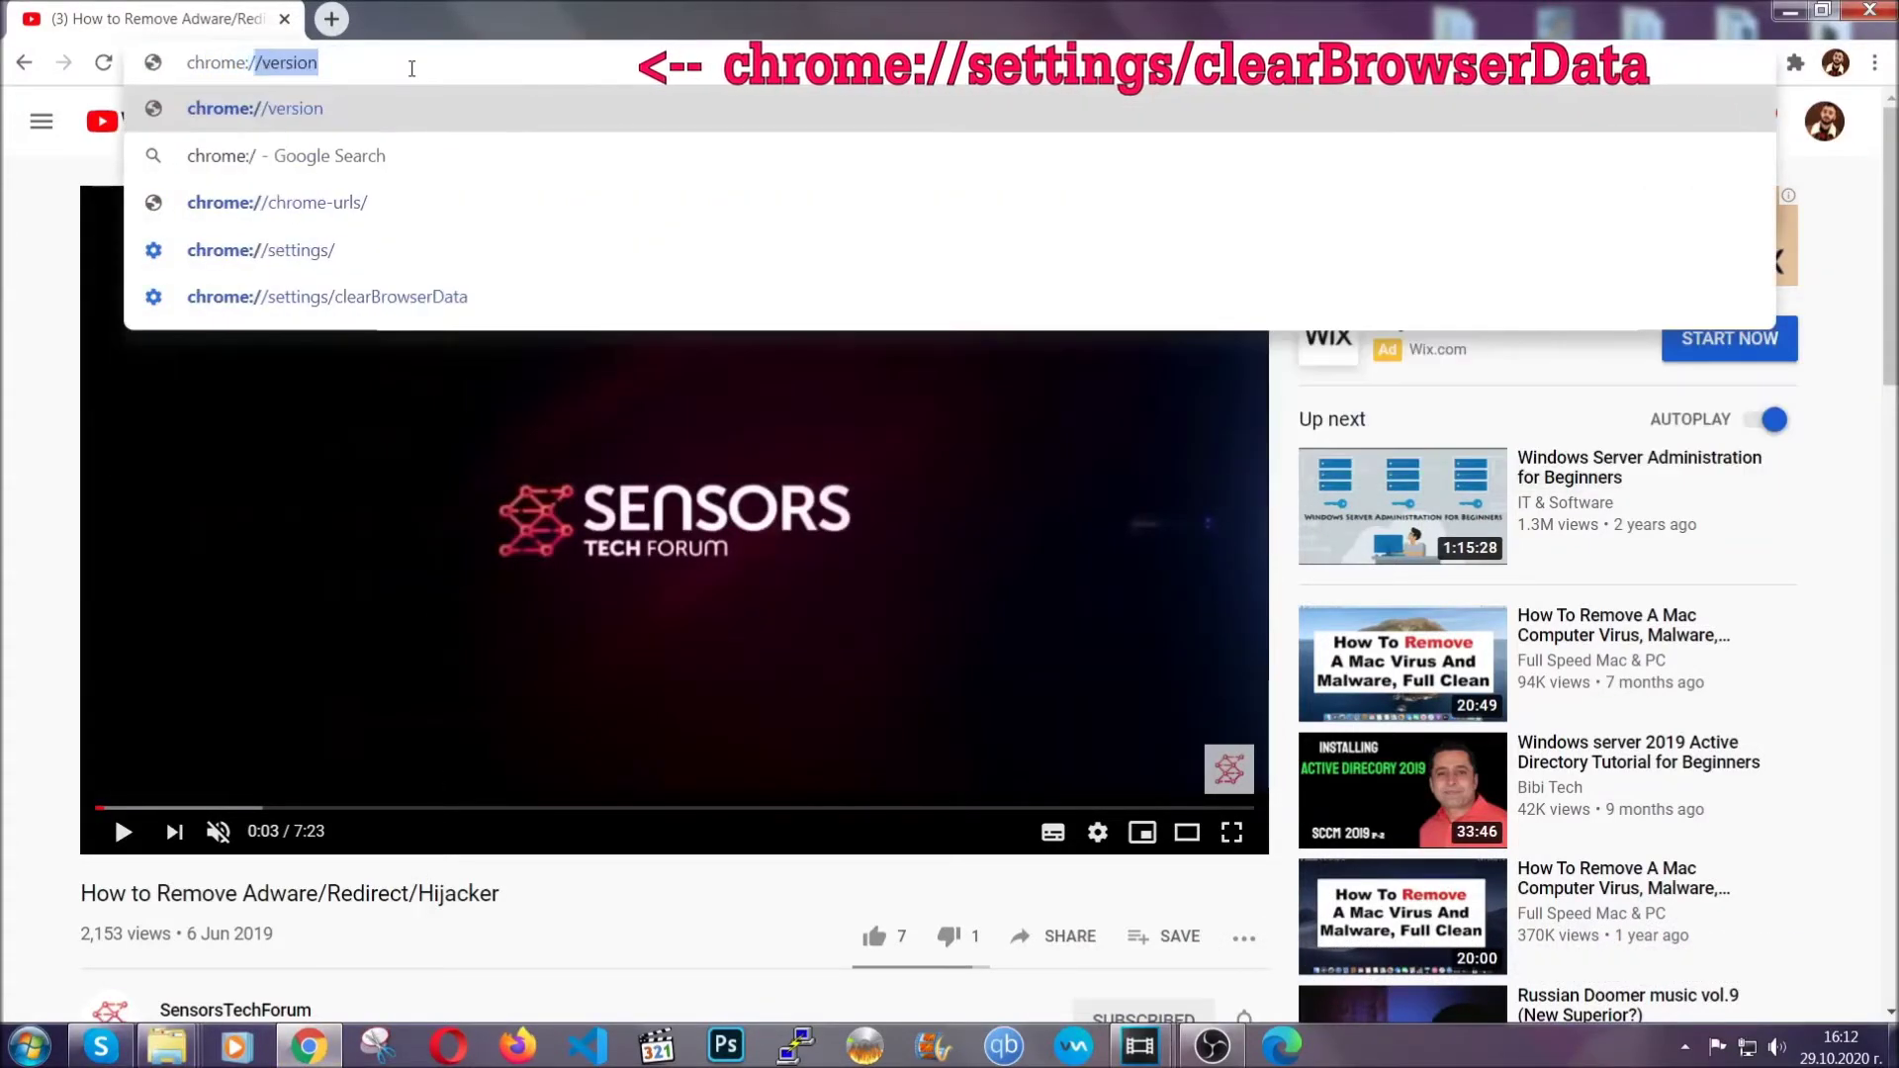
type("/setting")
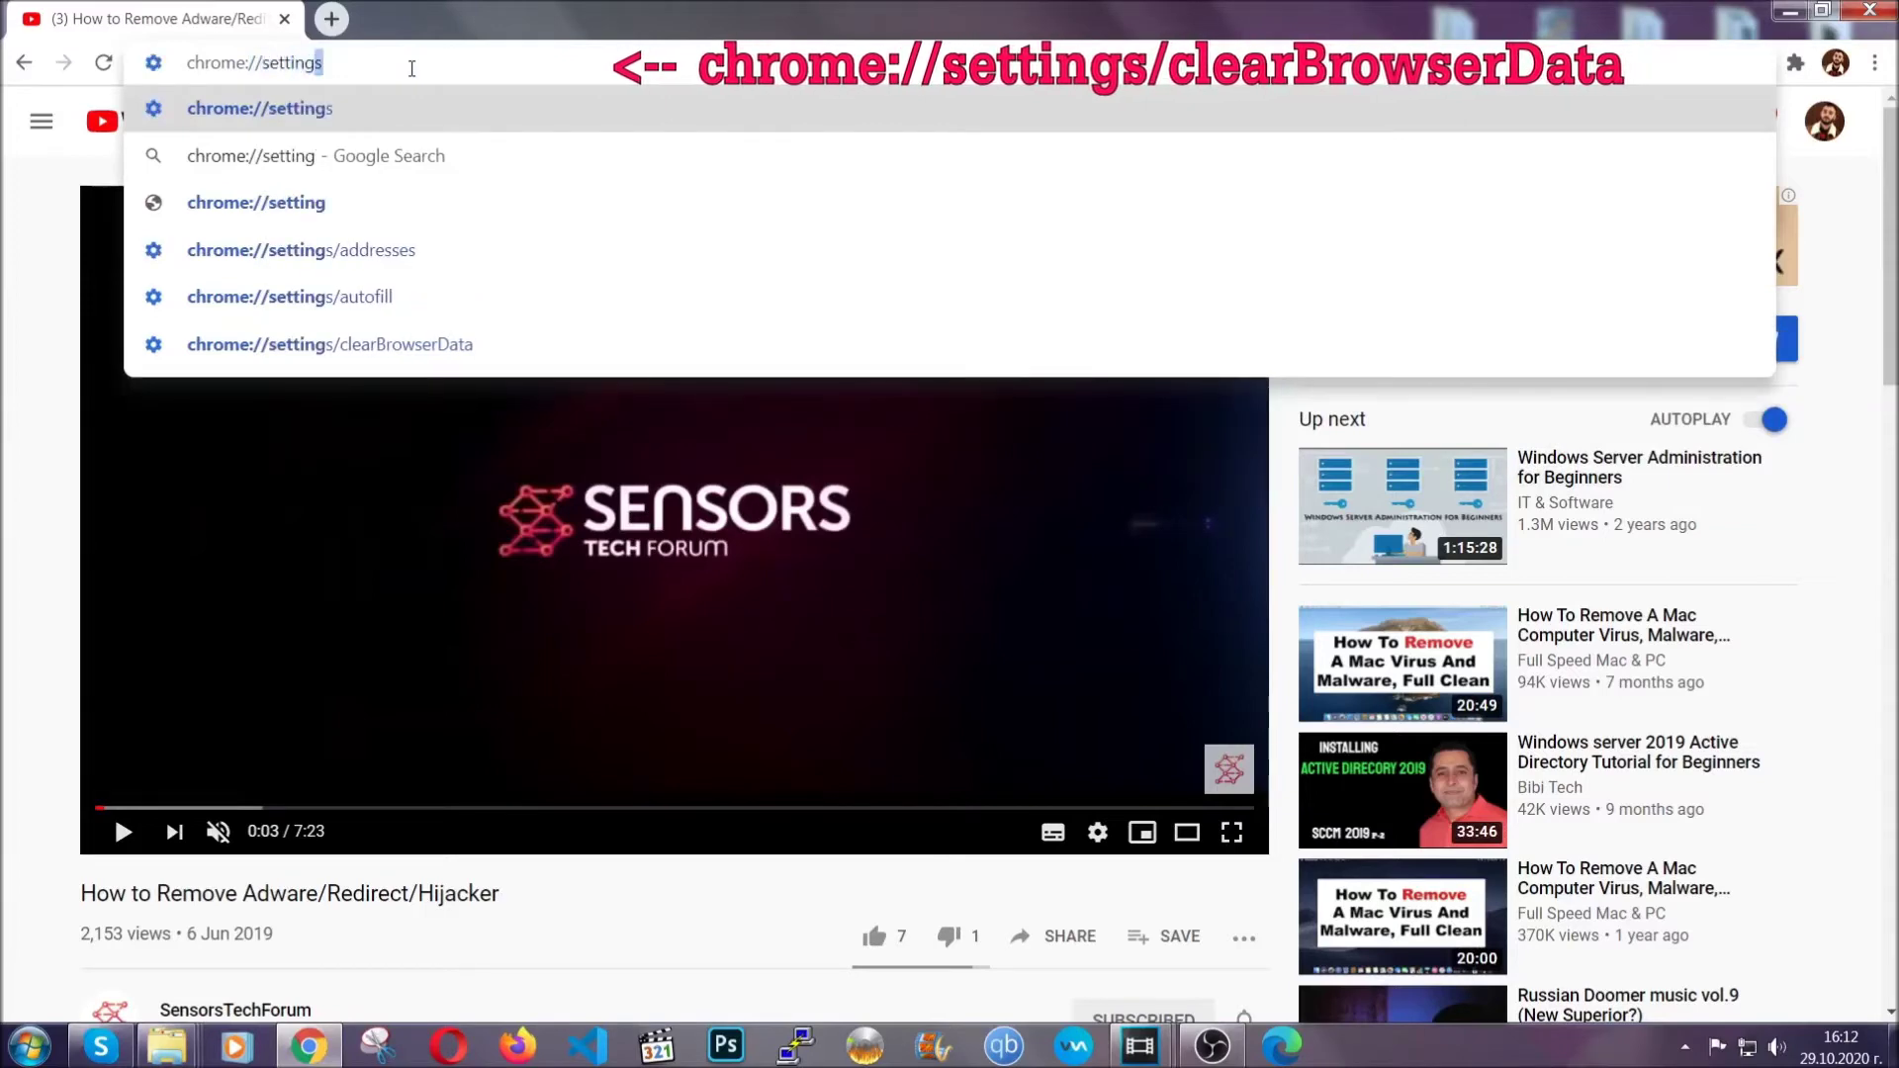
type("s/ce")
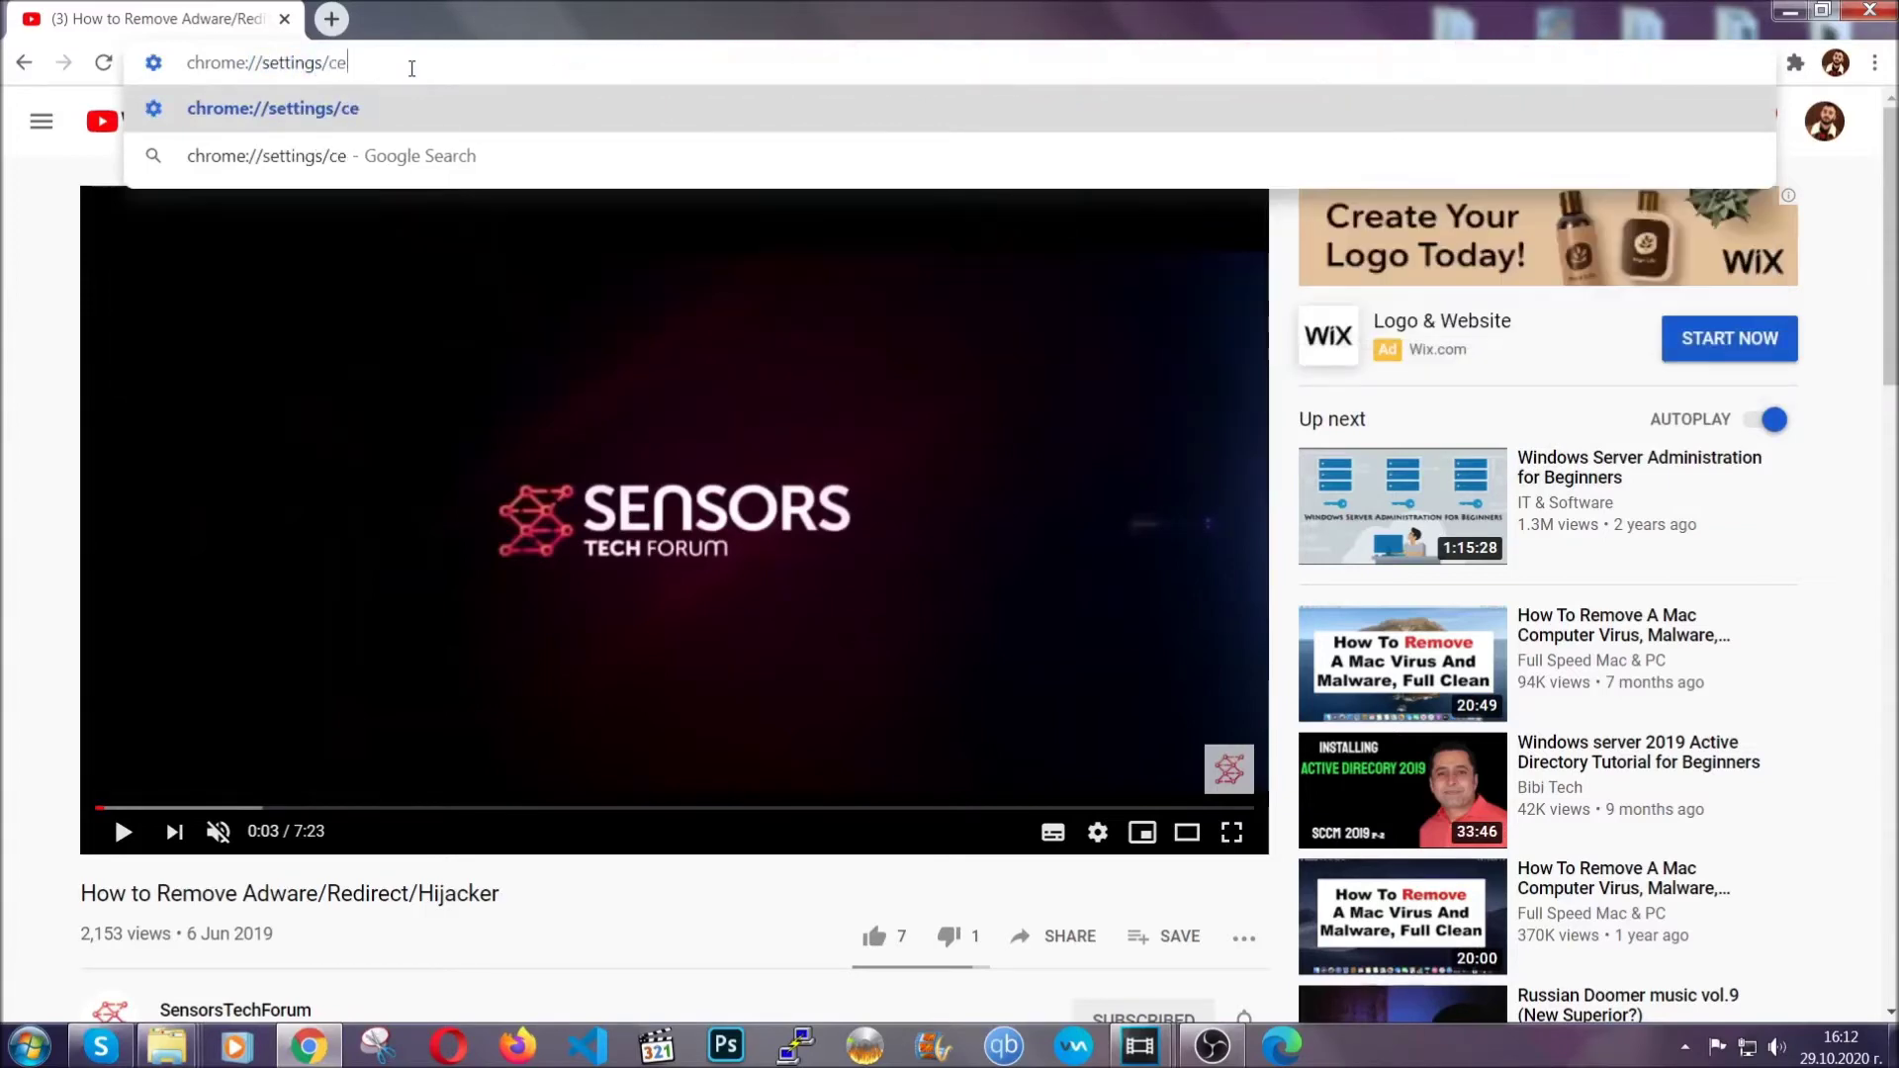
key("BackSpace")
type("lear")
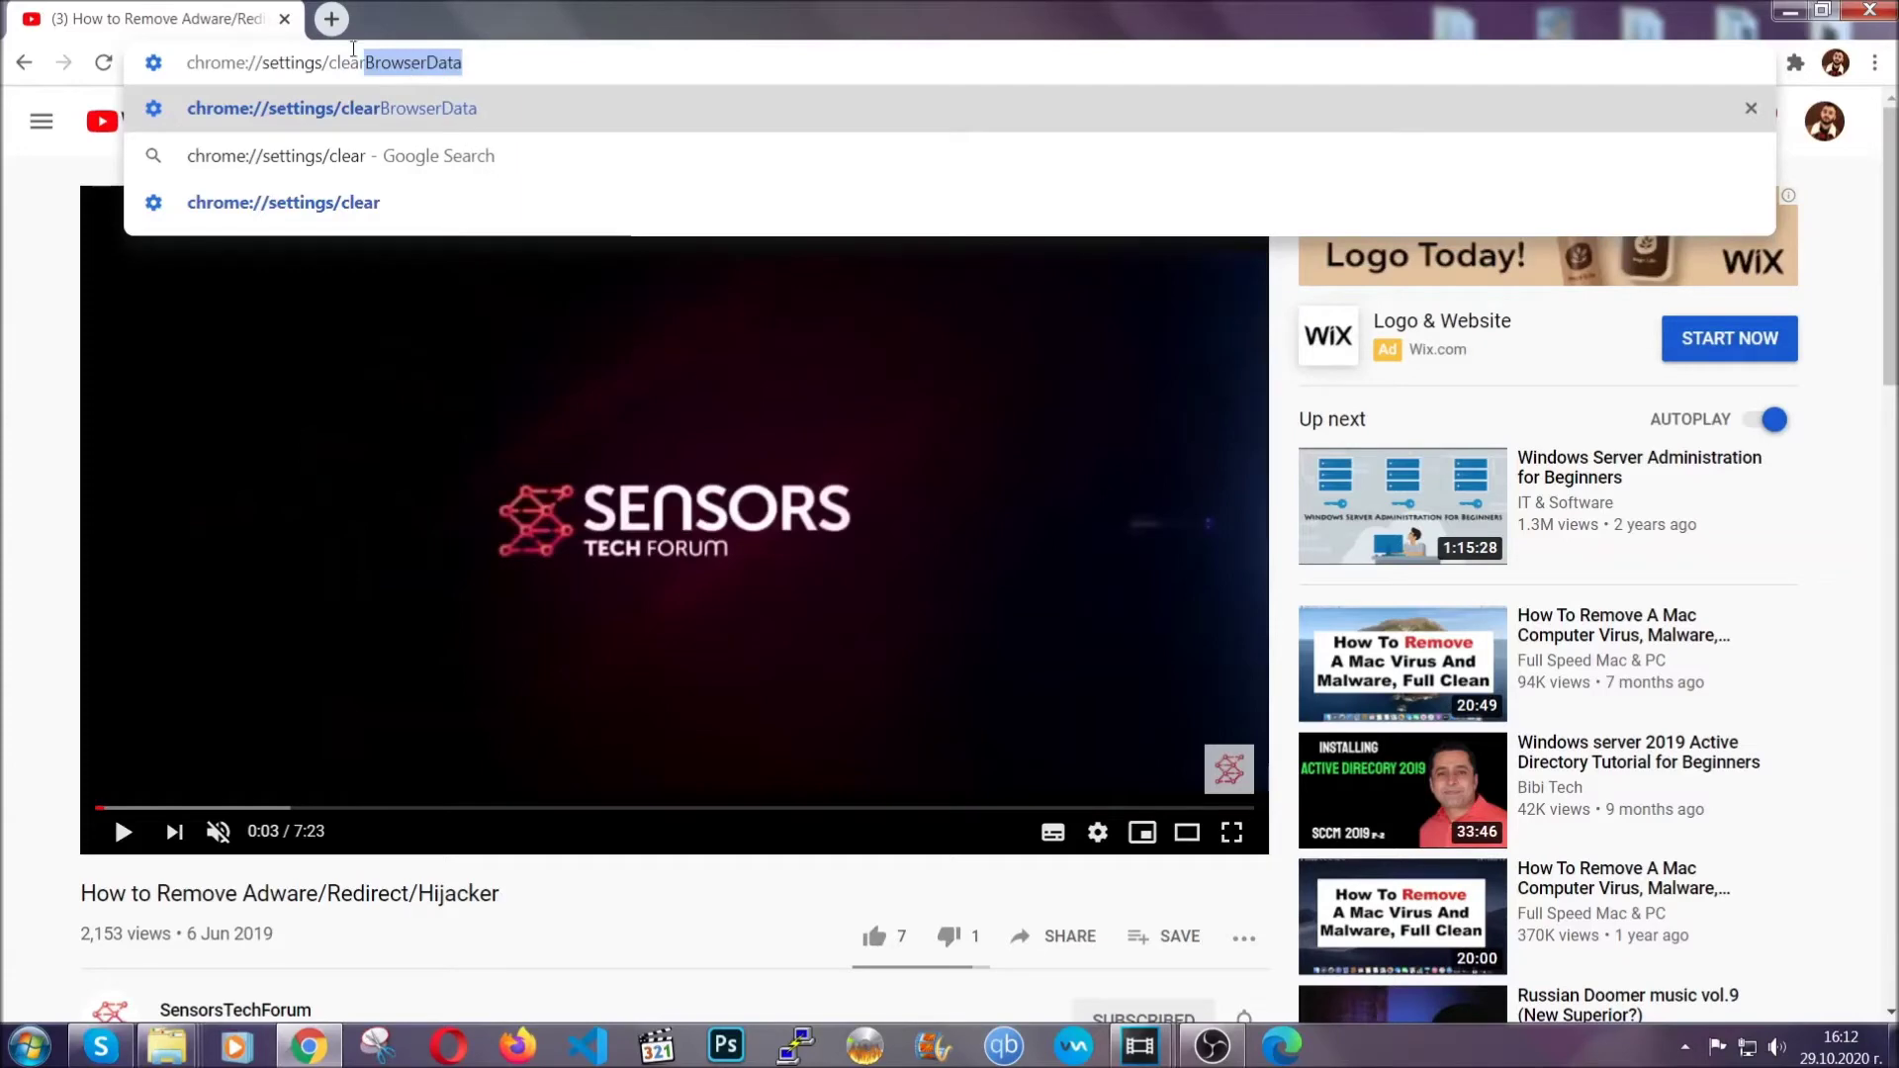
key("Return")
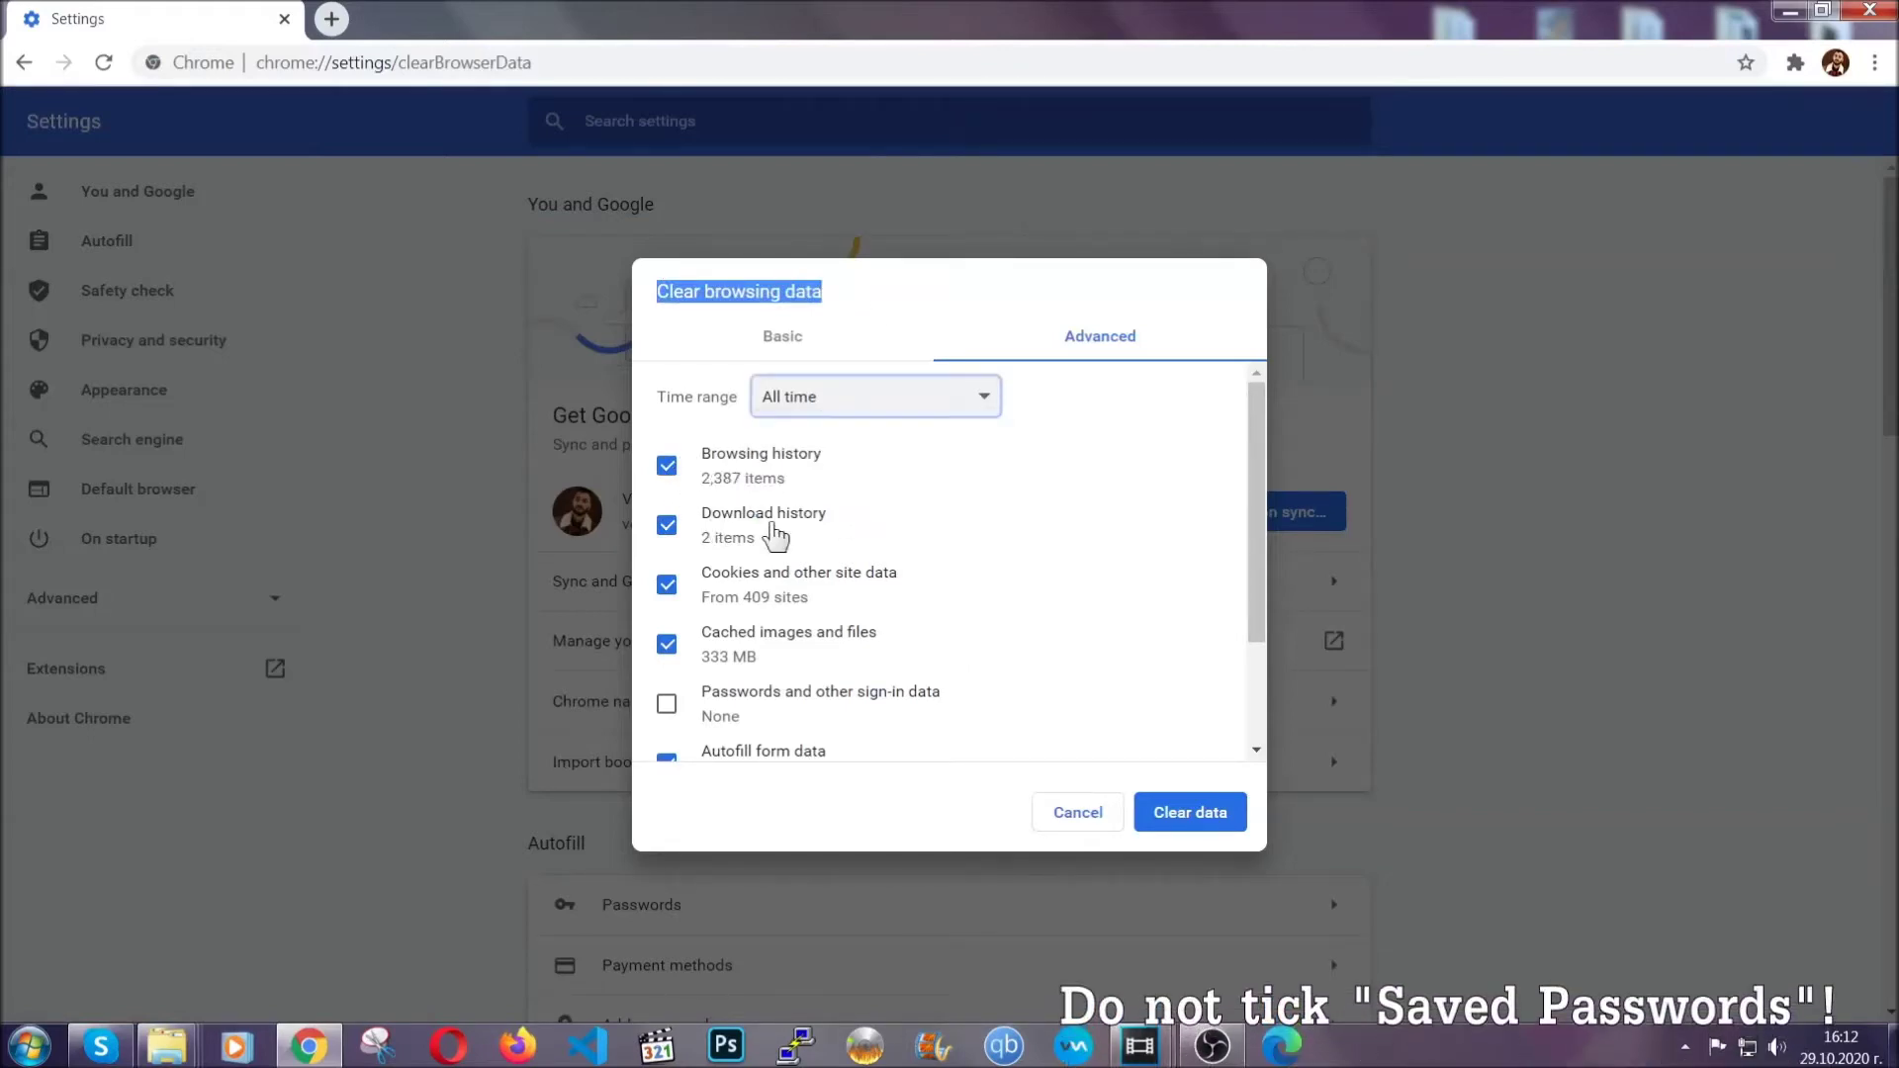
scroll(762, 653, "down", 2)
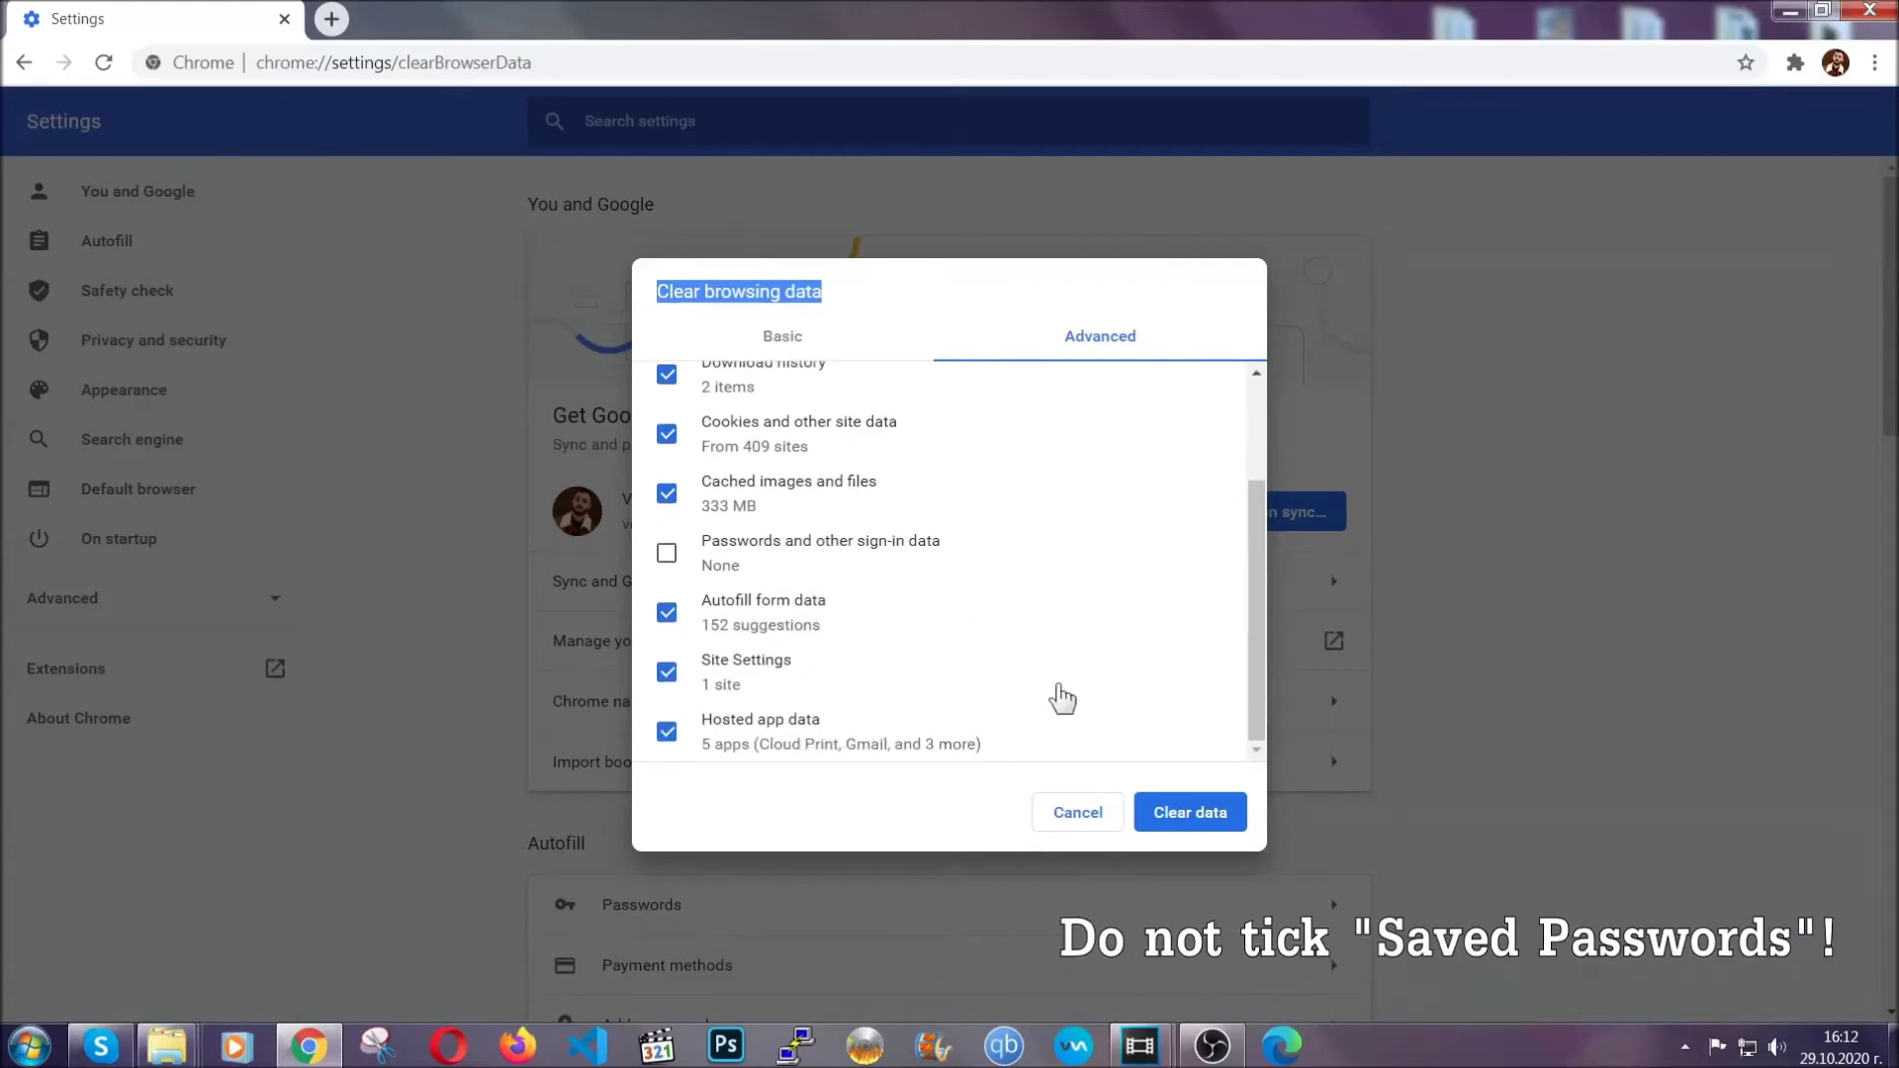
left_click(1167, 813)
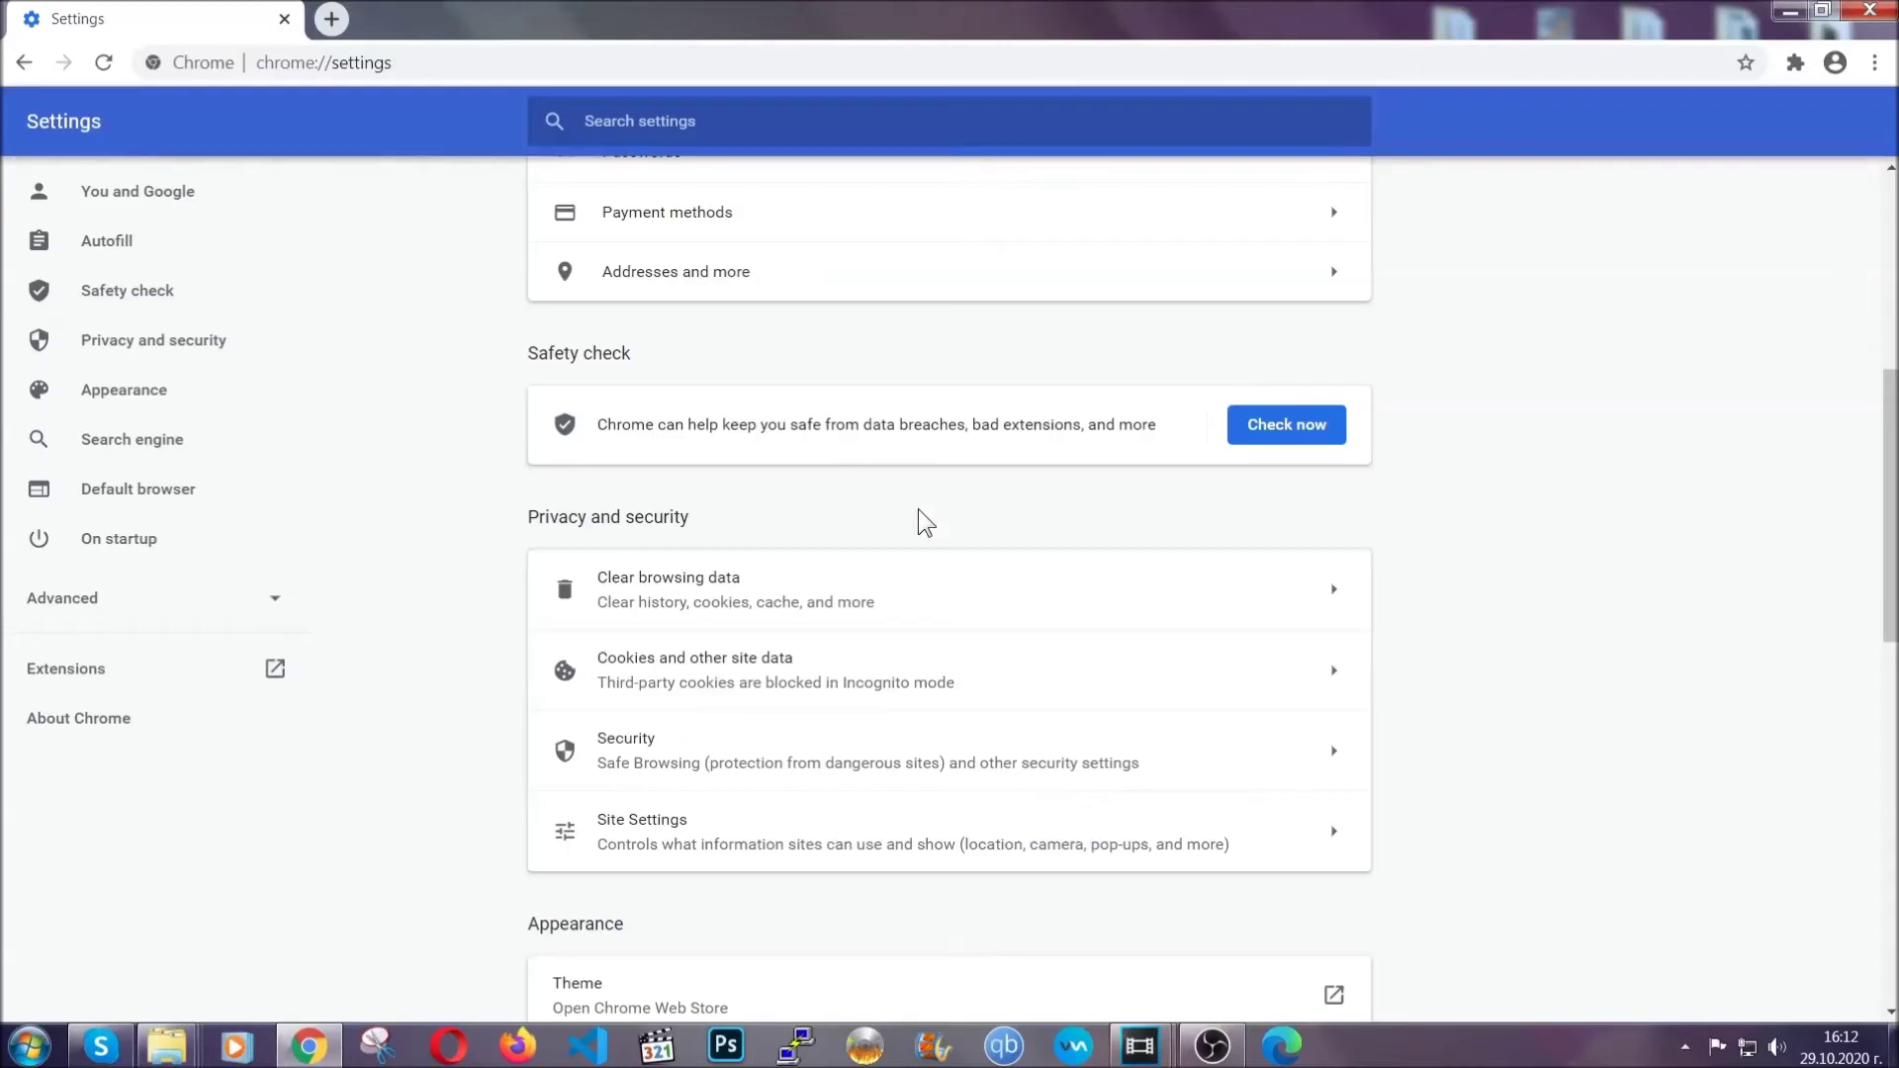
- Remove the Bulk Media Downloader extension from Chrome's Extensions page and minimize Chrome
left_click(1876, 65)
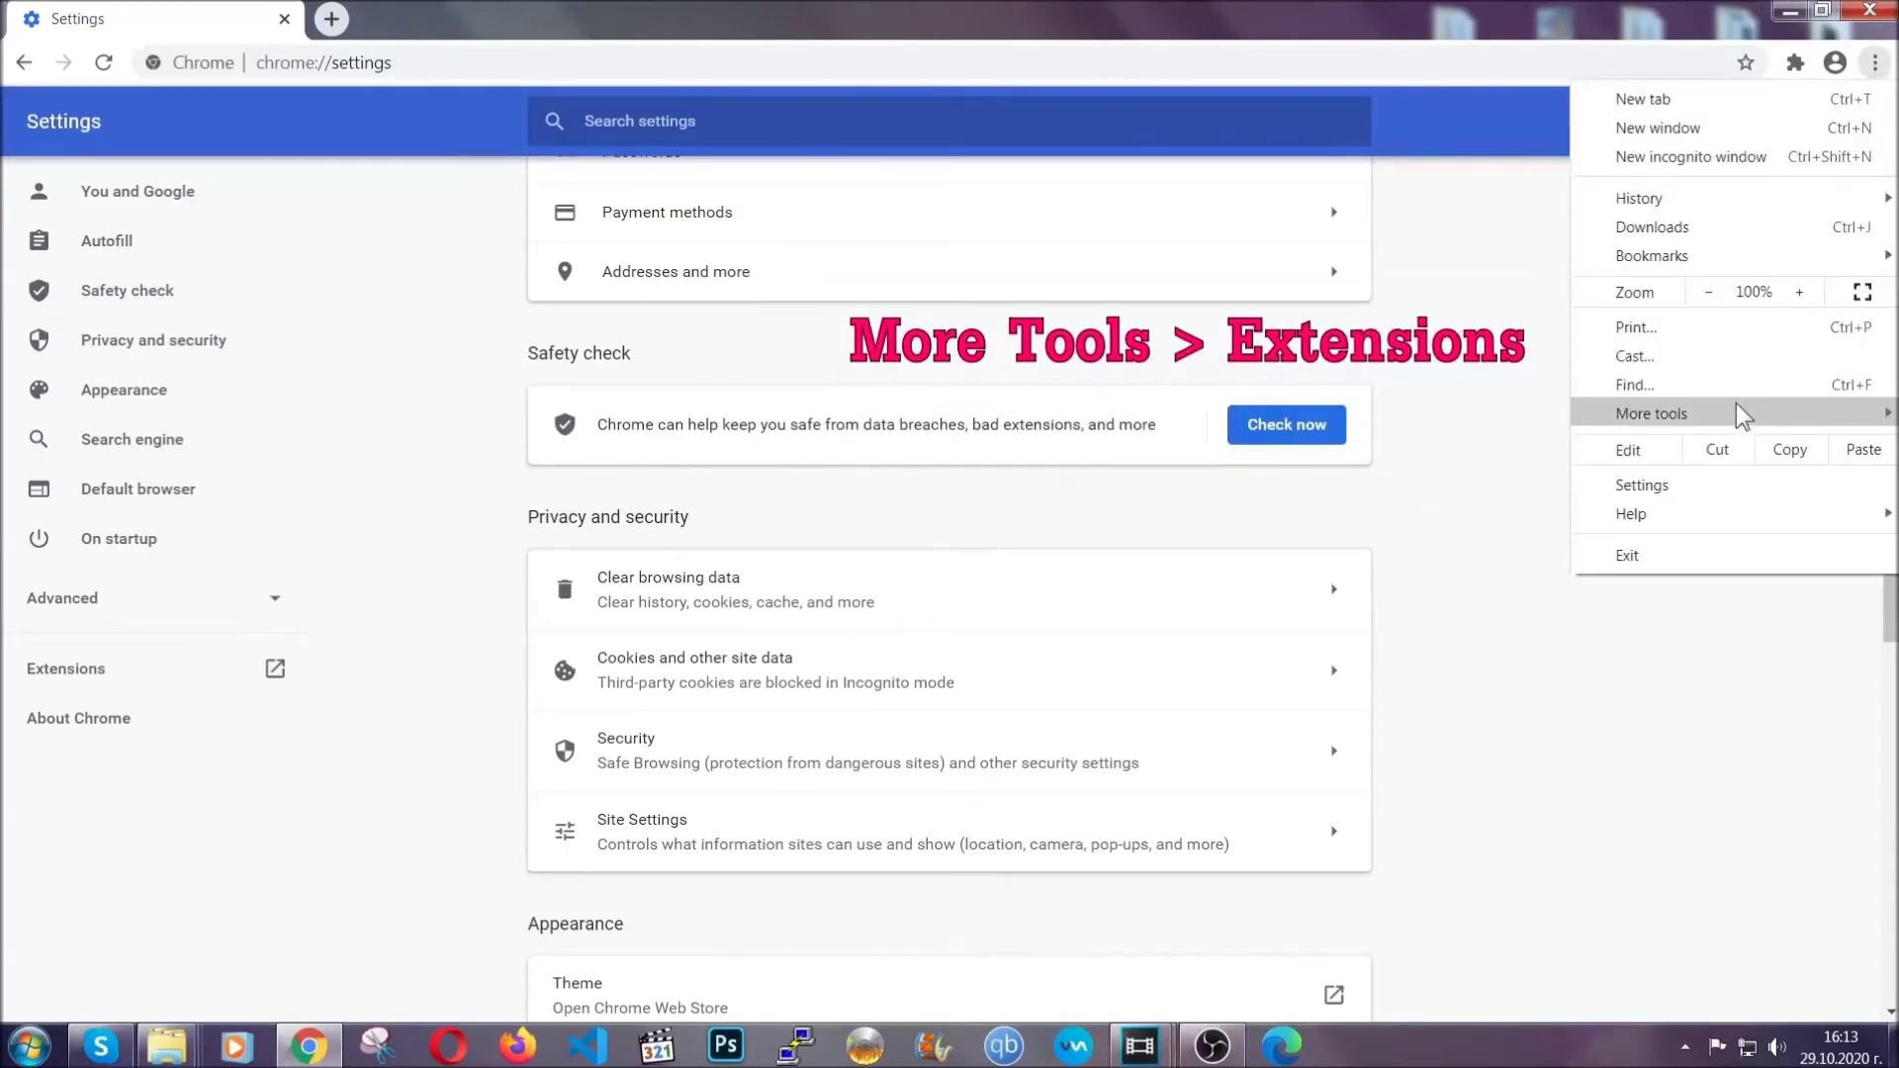
mouse_move(1739, 413)
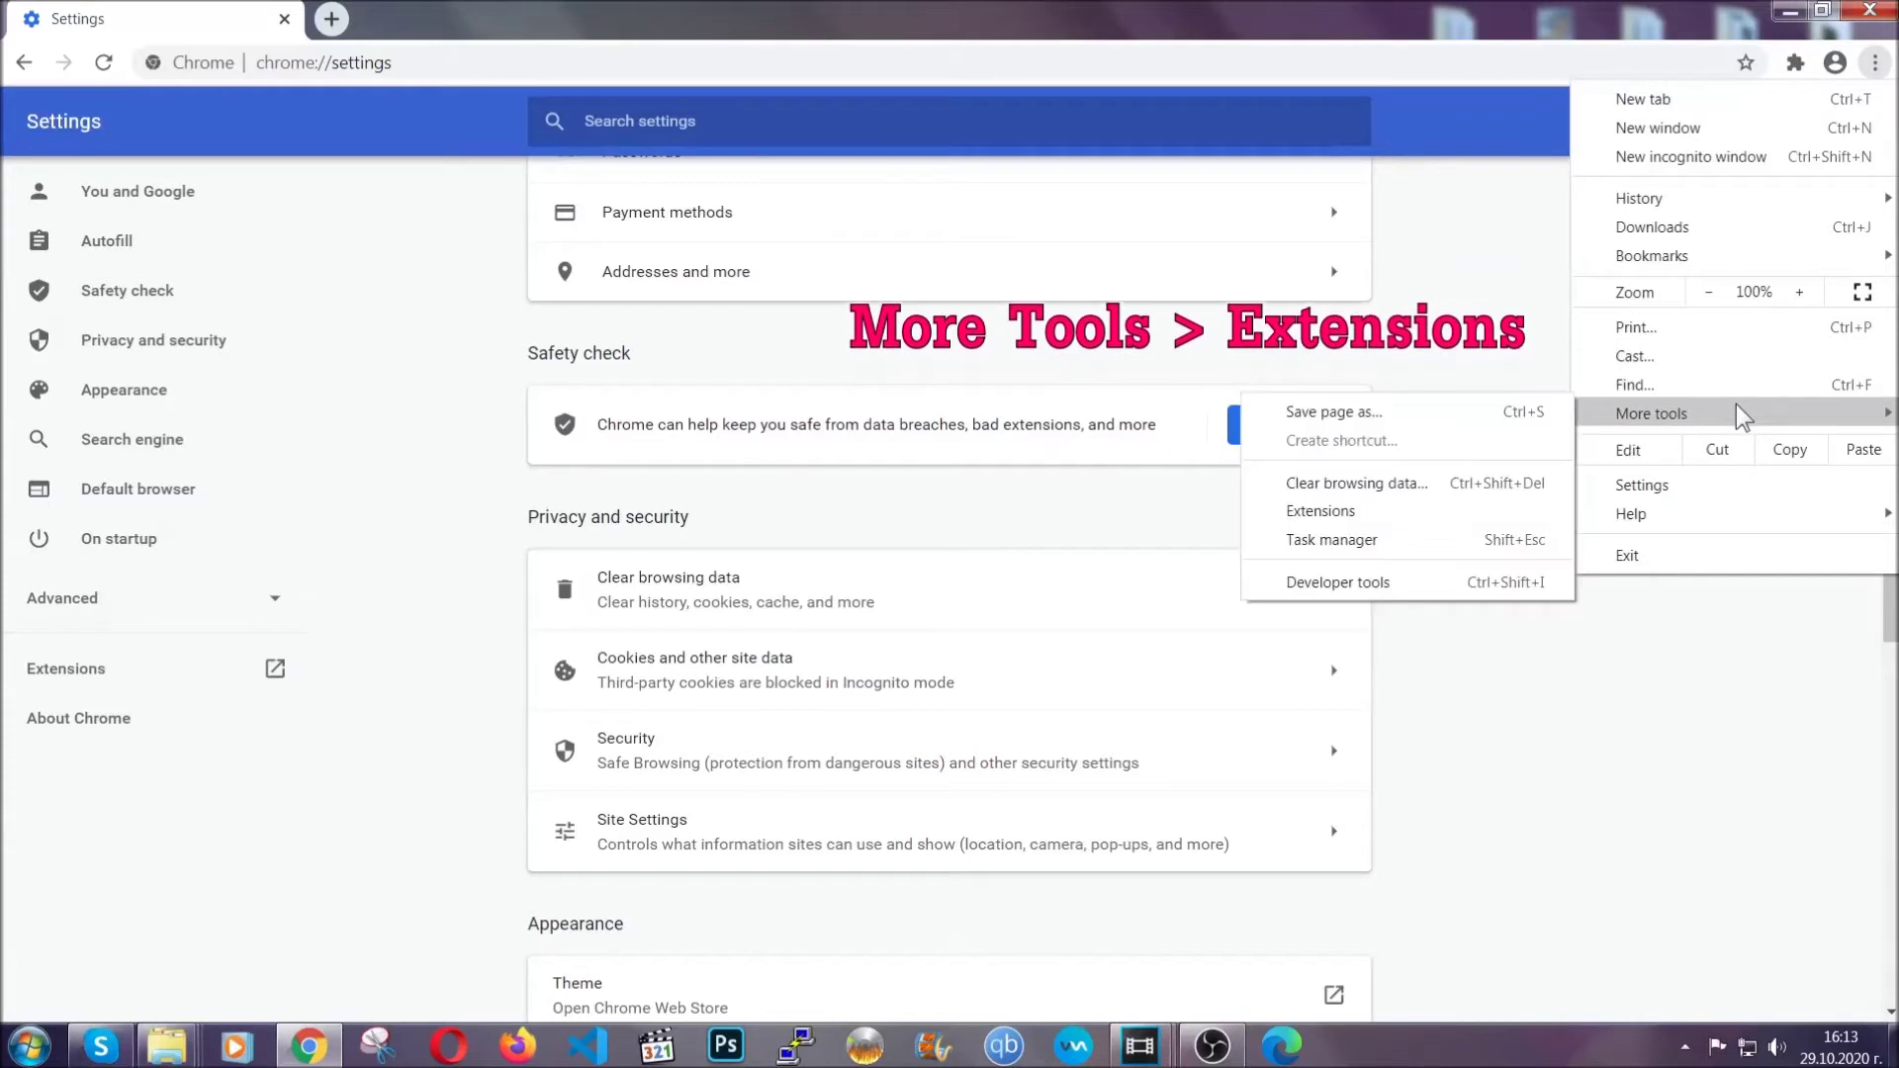
left_click(1373, 519)
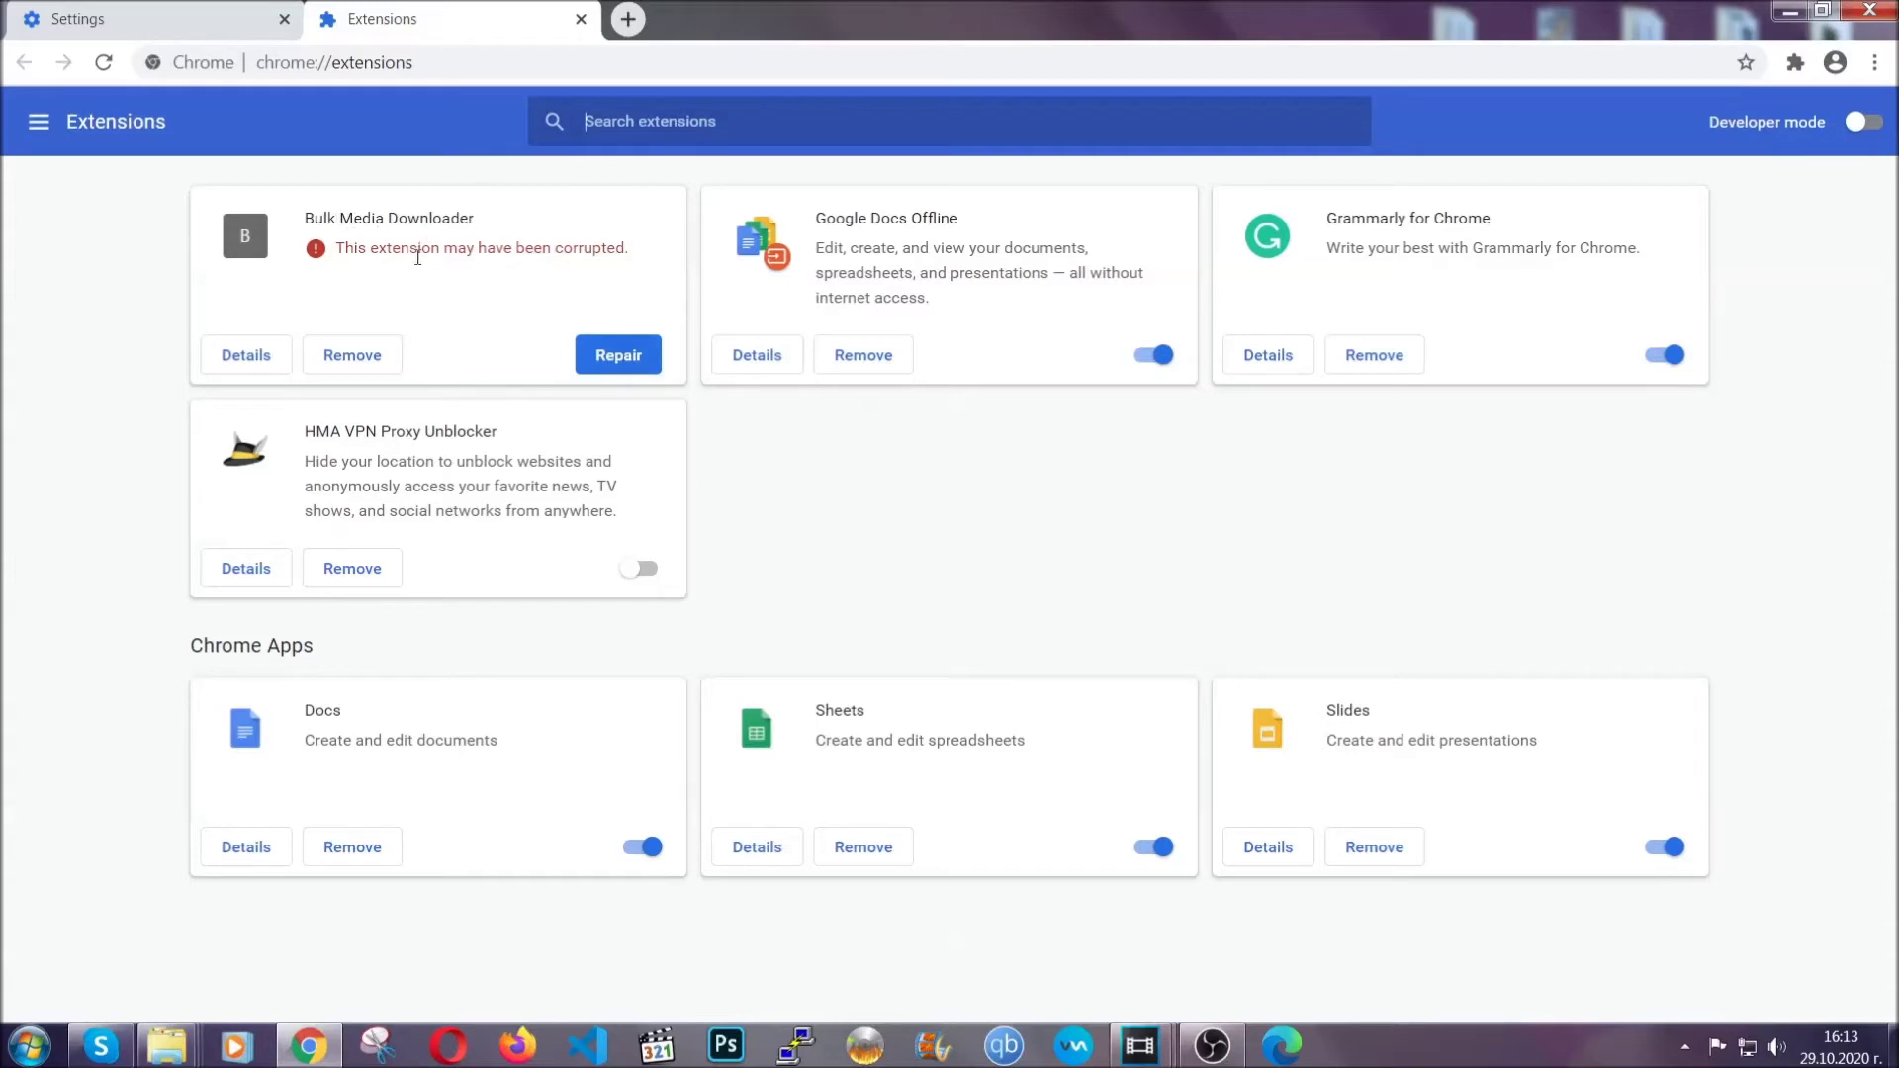
left_click(353, 356)
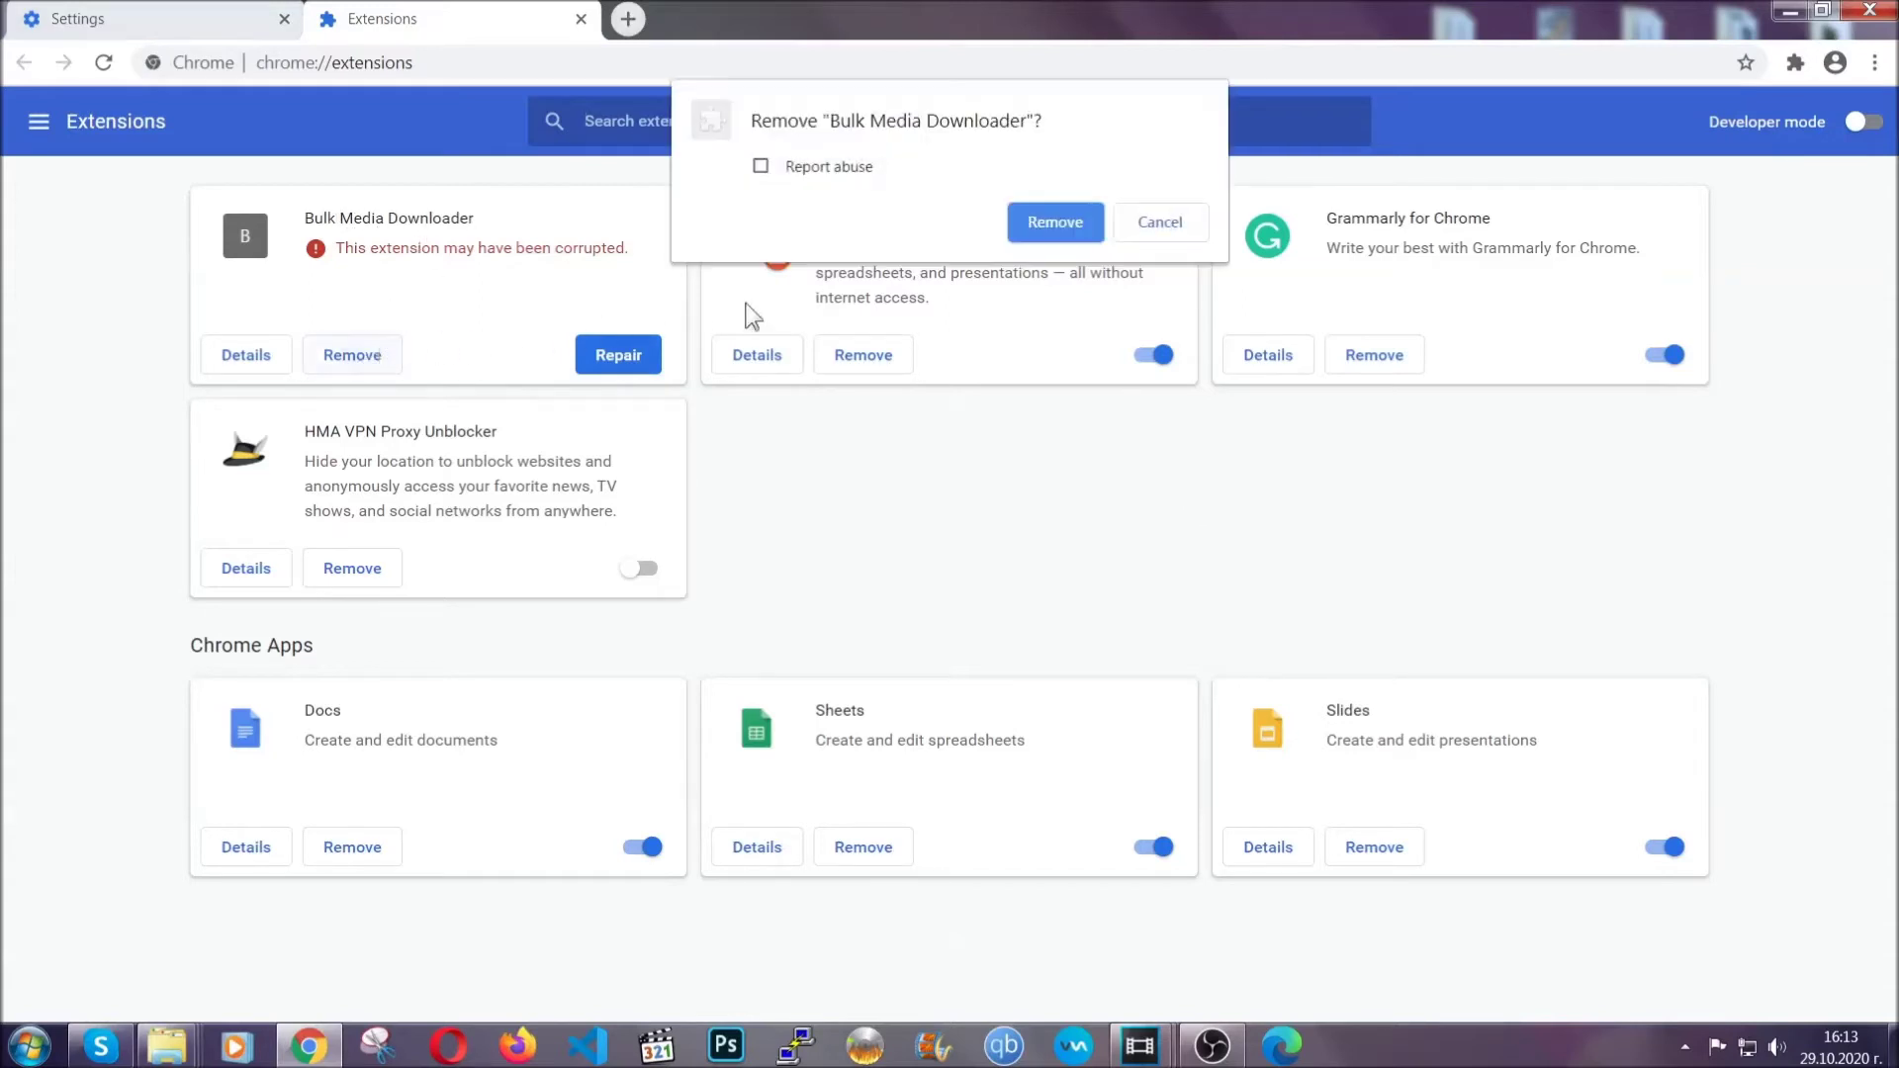
left_click(1029, 222)
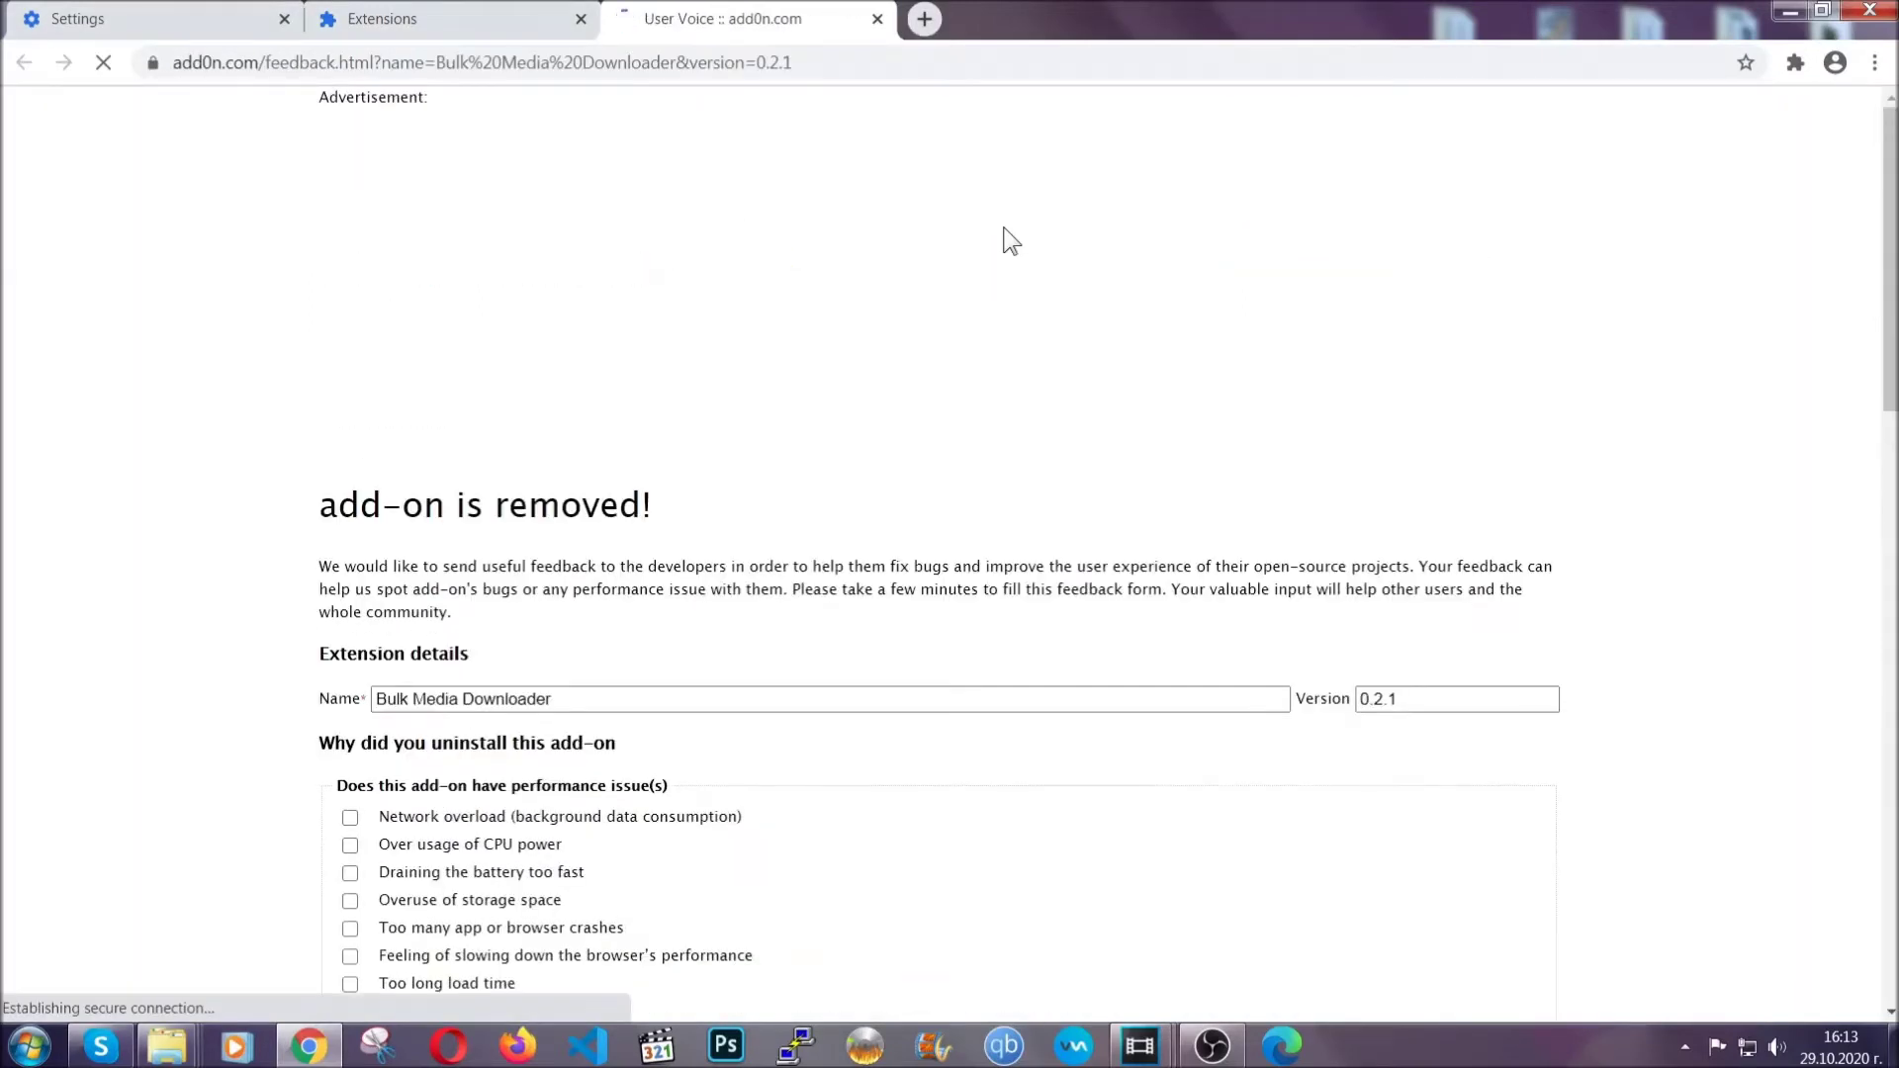
left_click(482, 20)
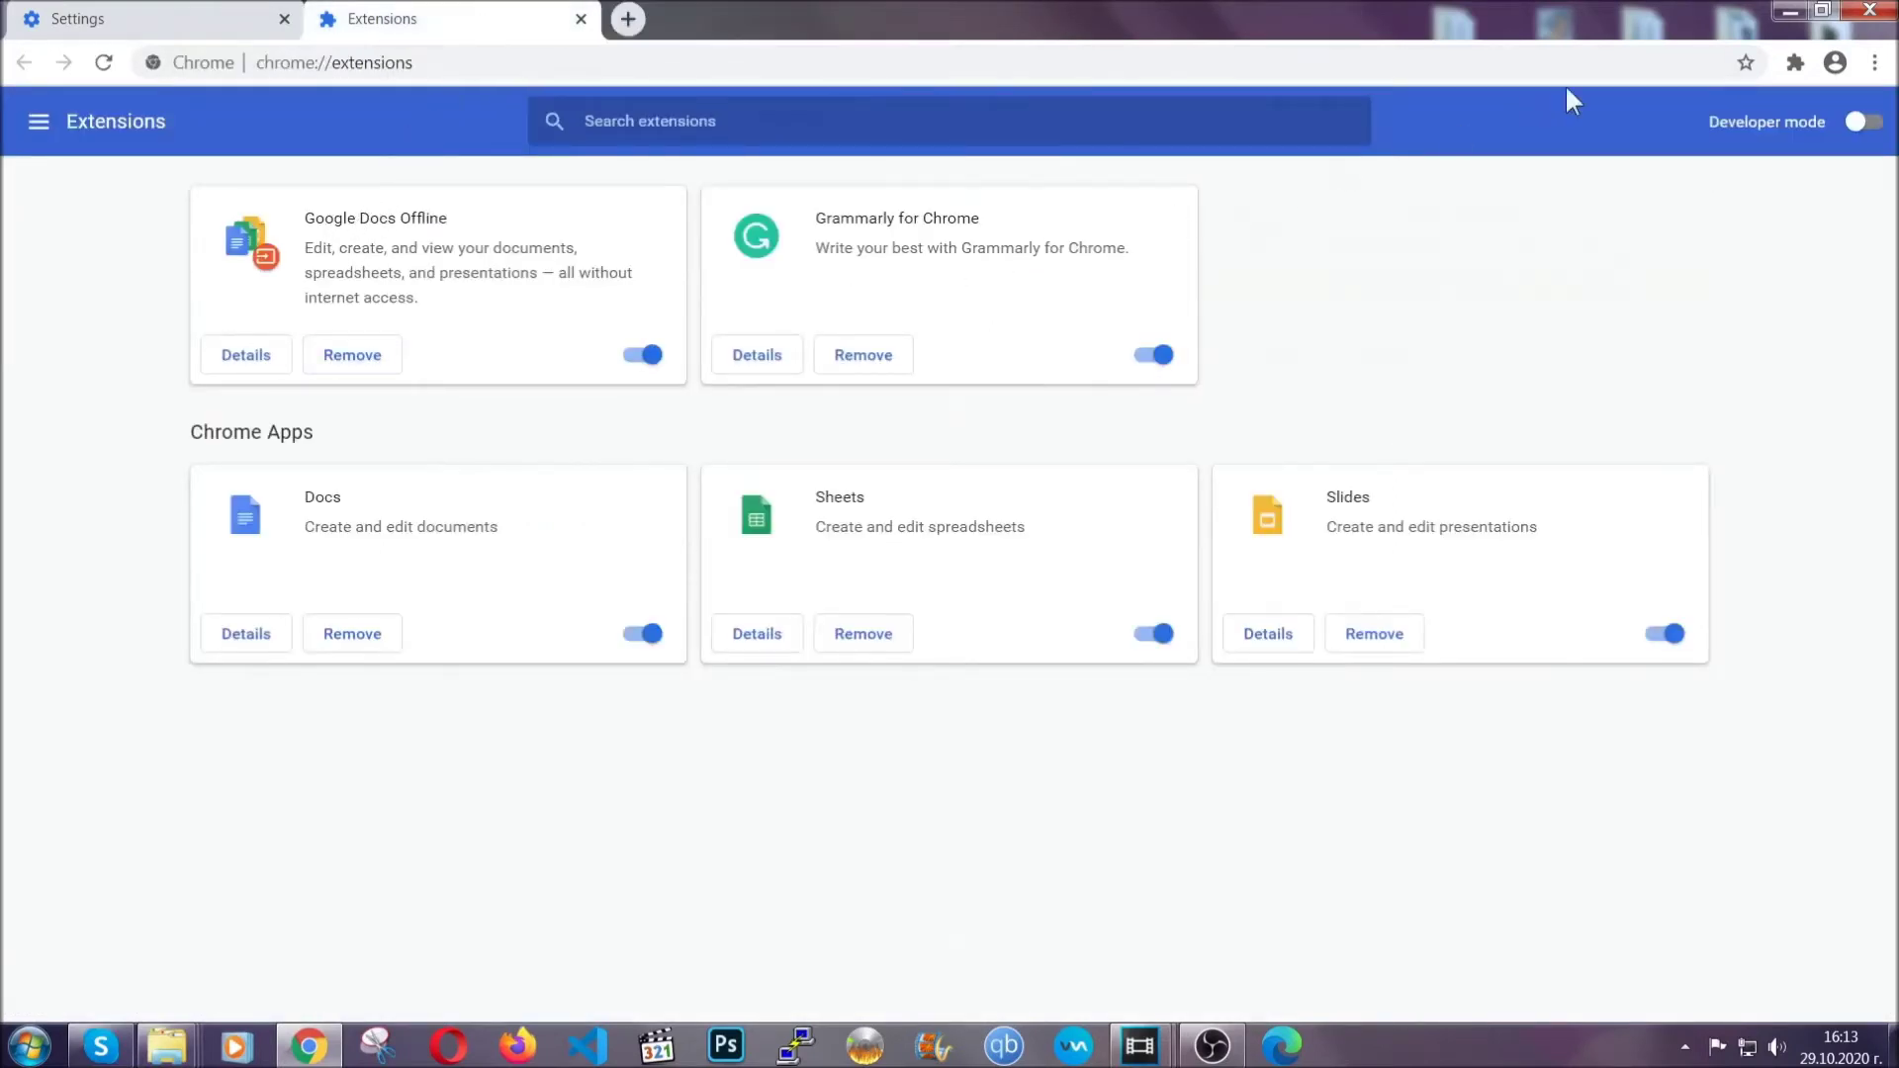
left_click(1773, 10)
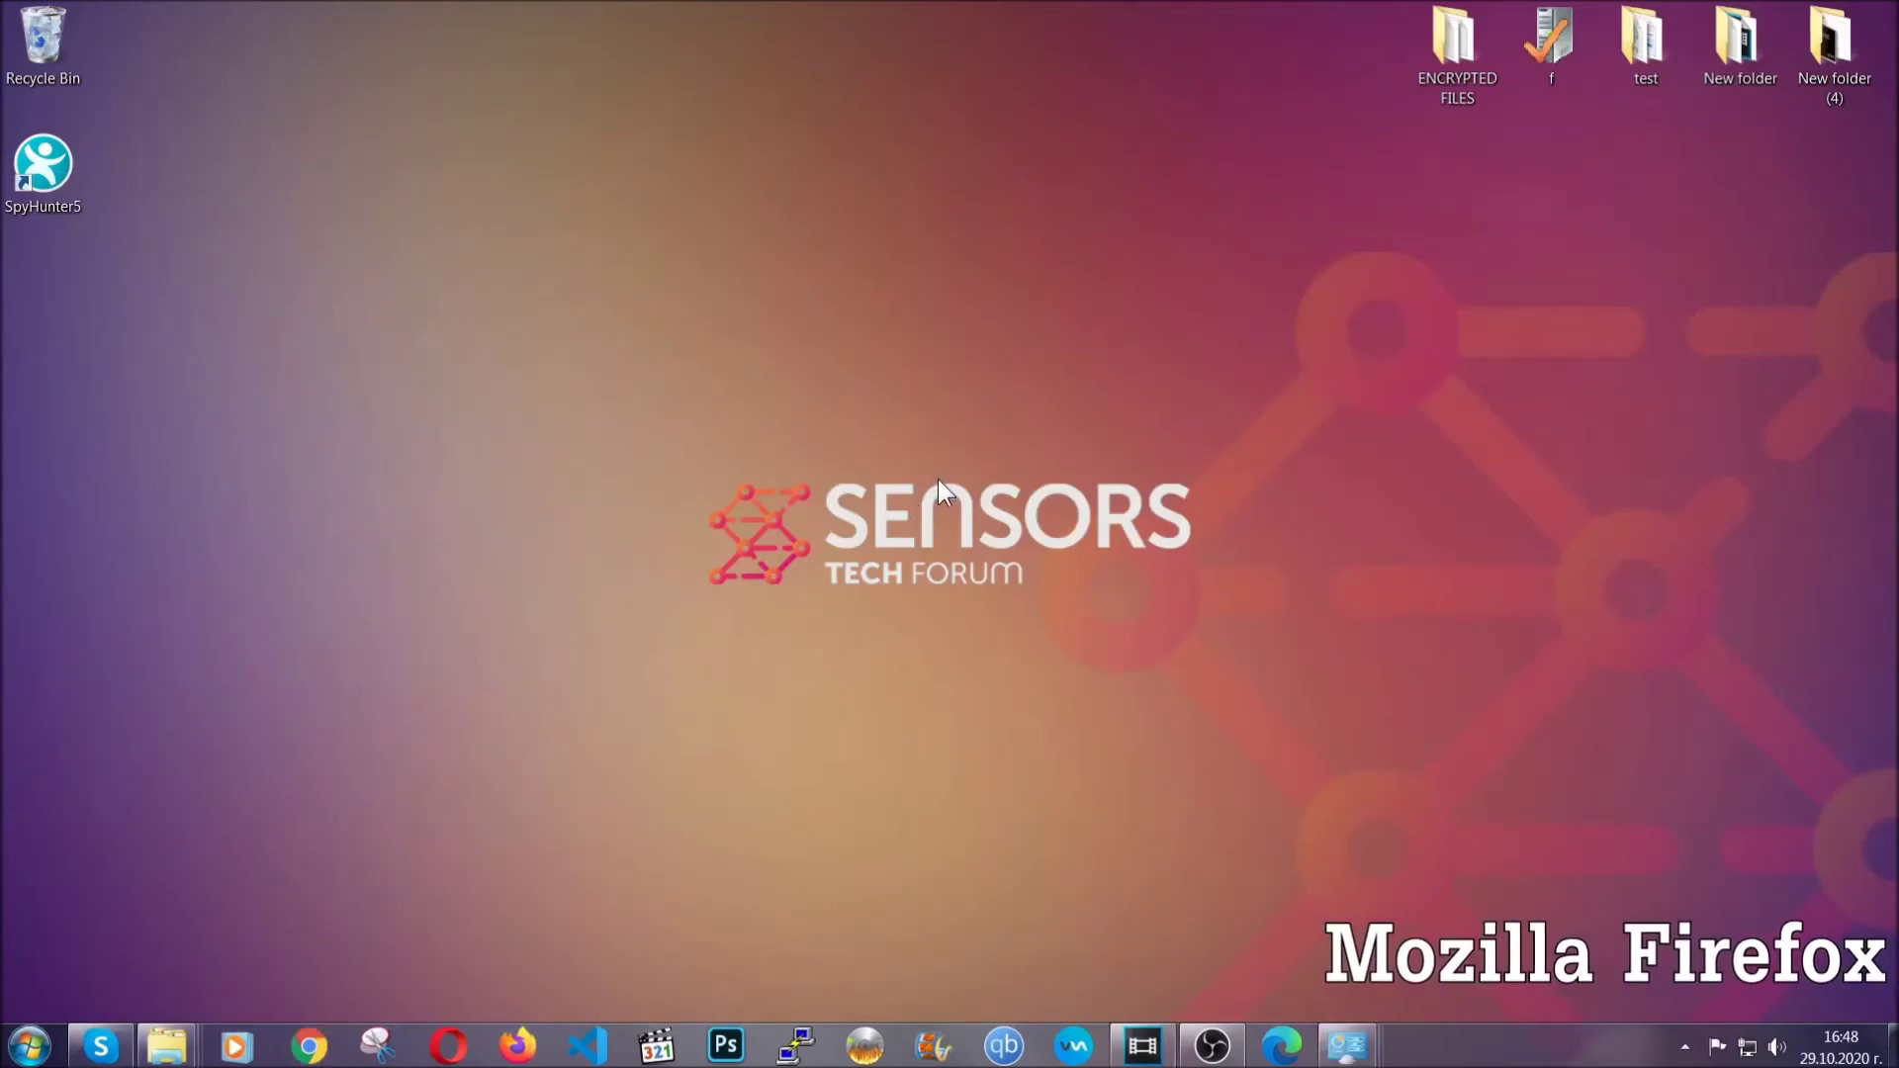
- Launch Firefox, go to about:support, and confirm Refresh Firefox to restore defaults
left_click(517, 1044)
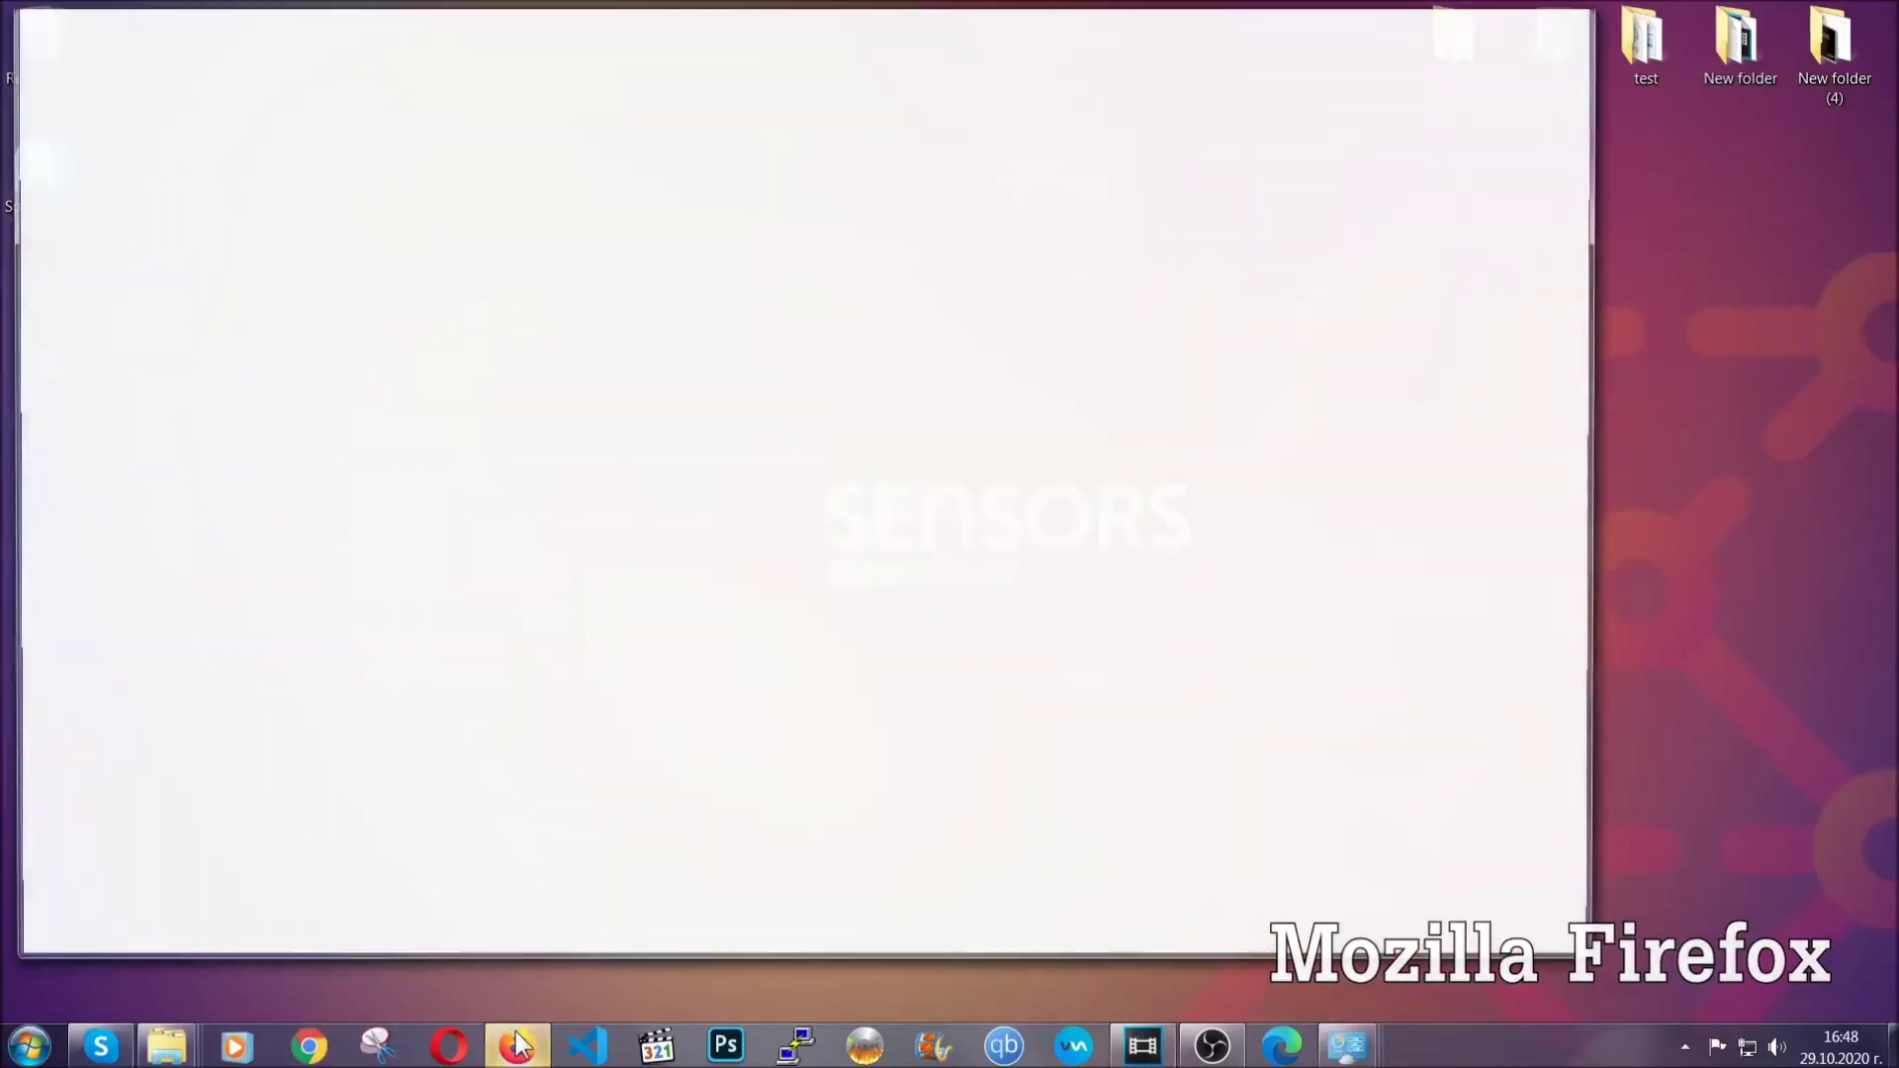
left_click(522, 77)
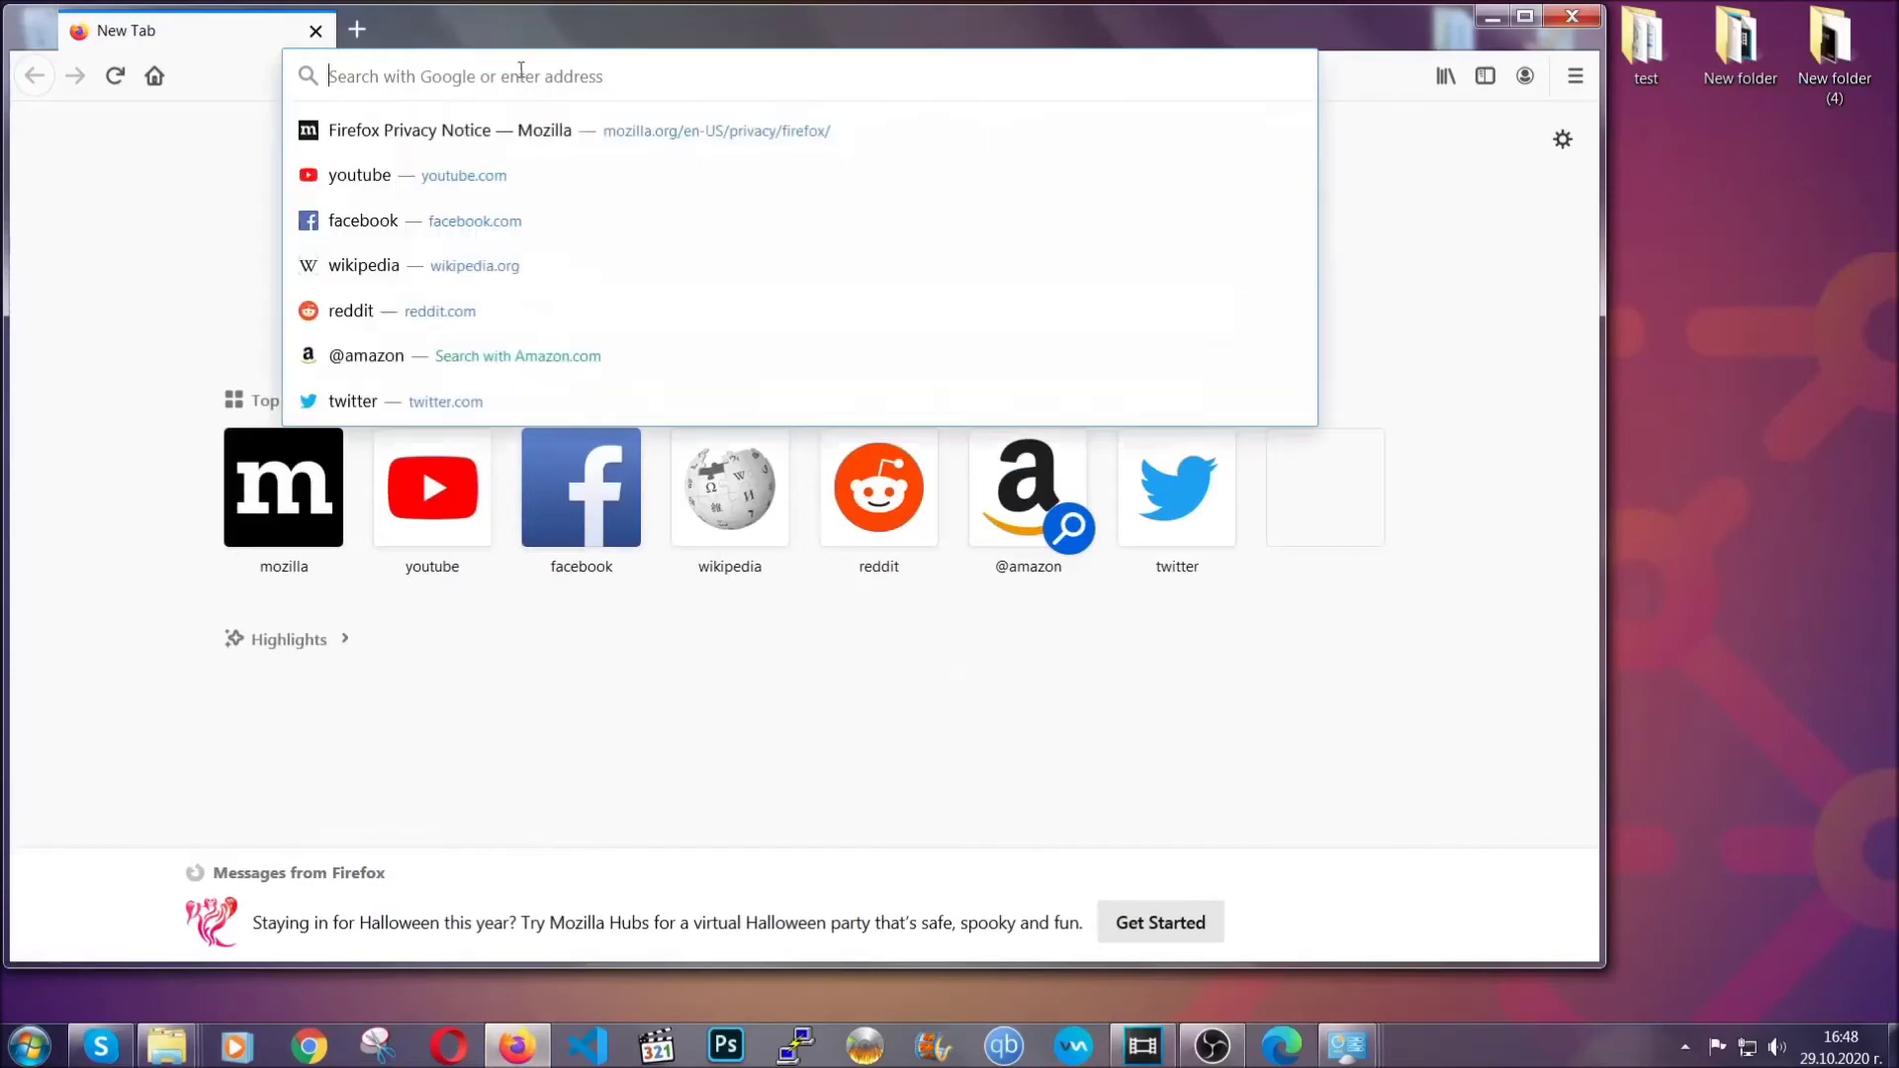
type("about")
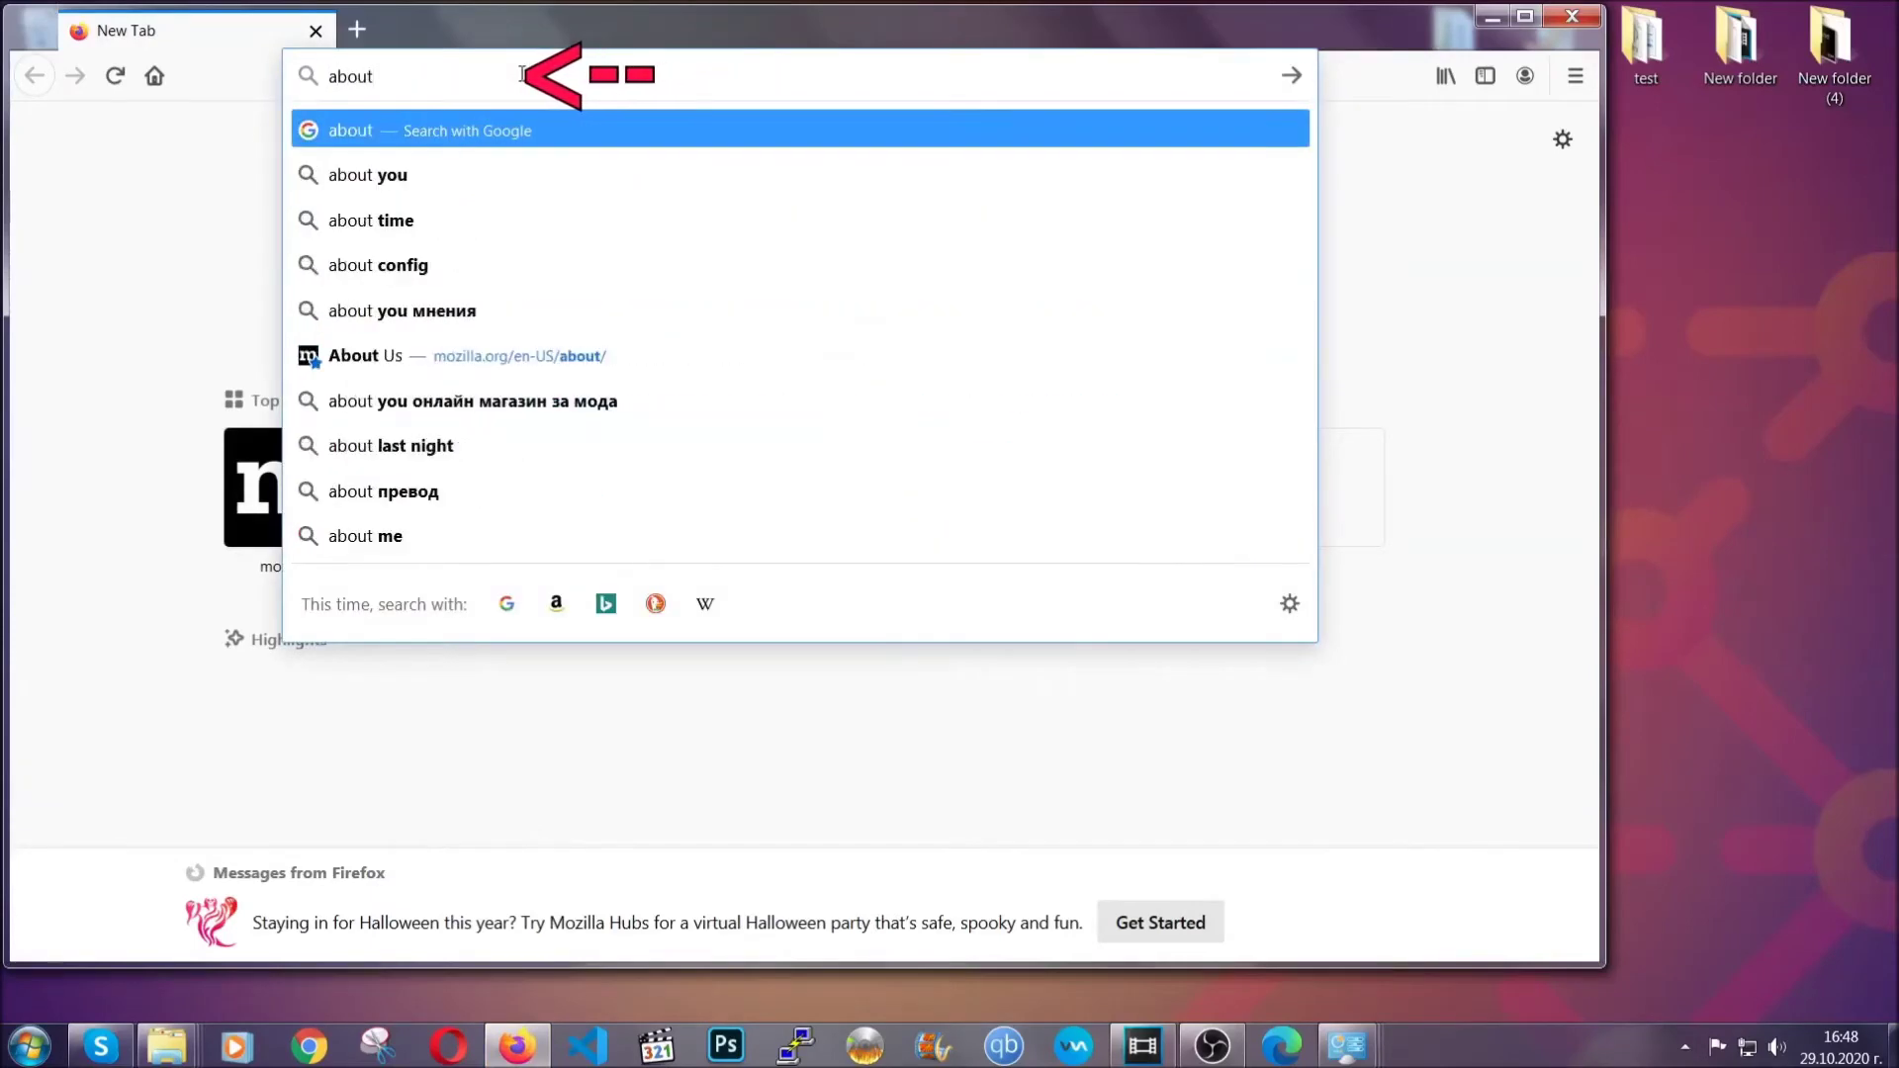
type(":support")
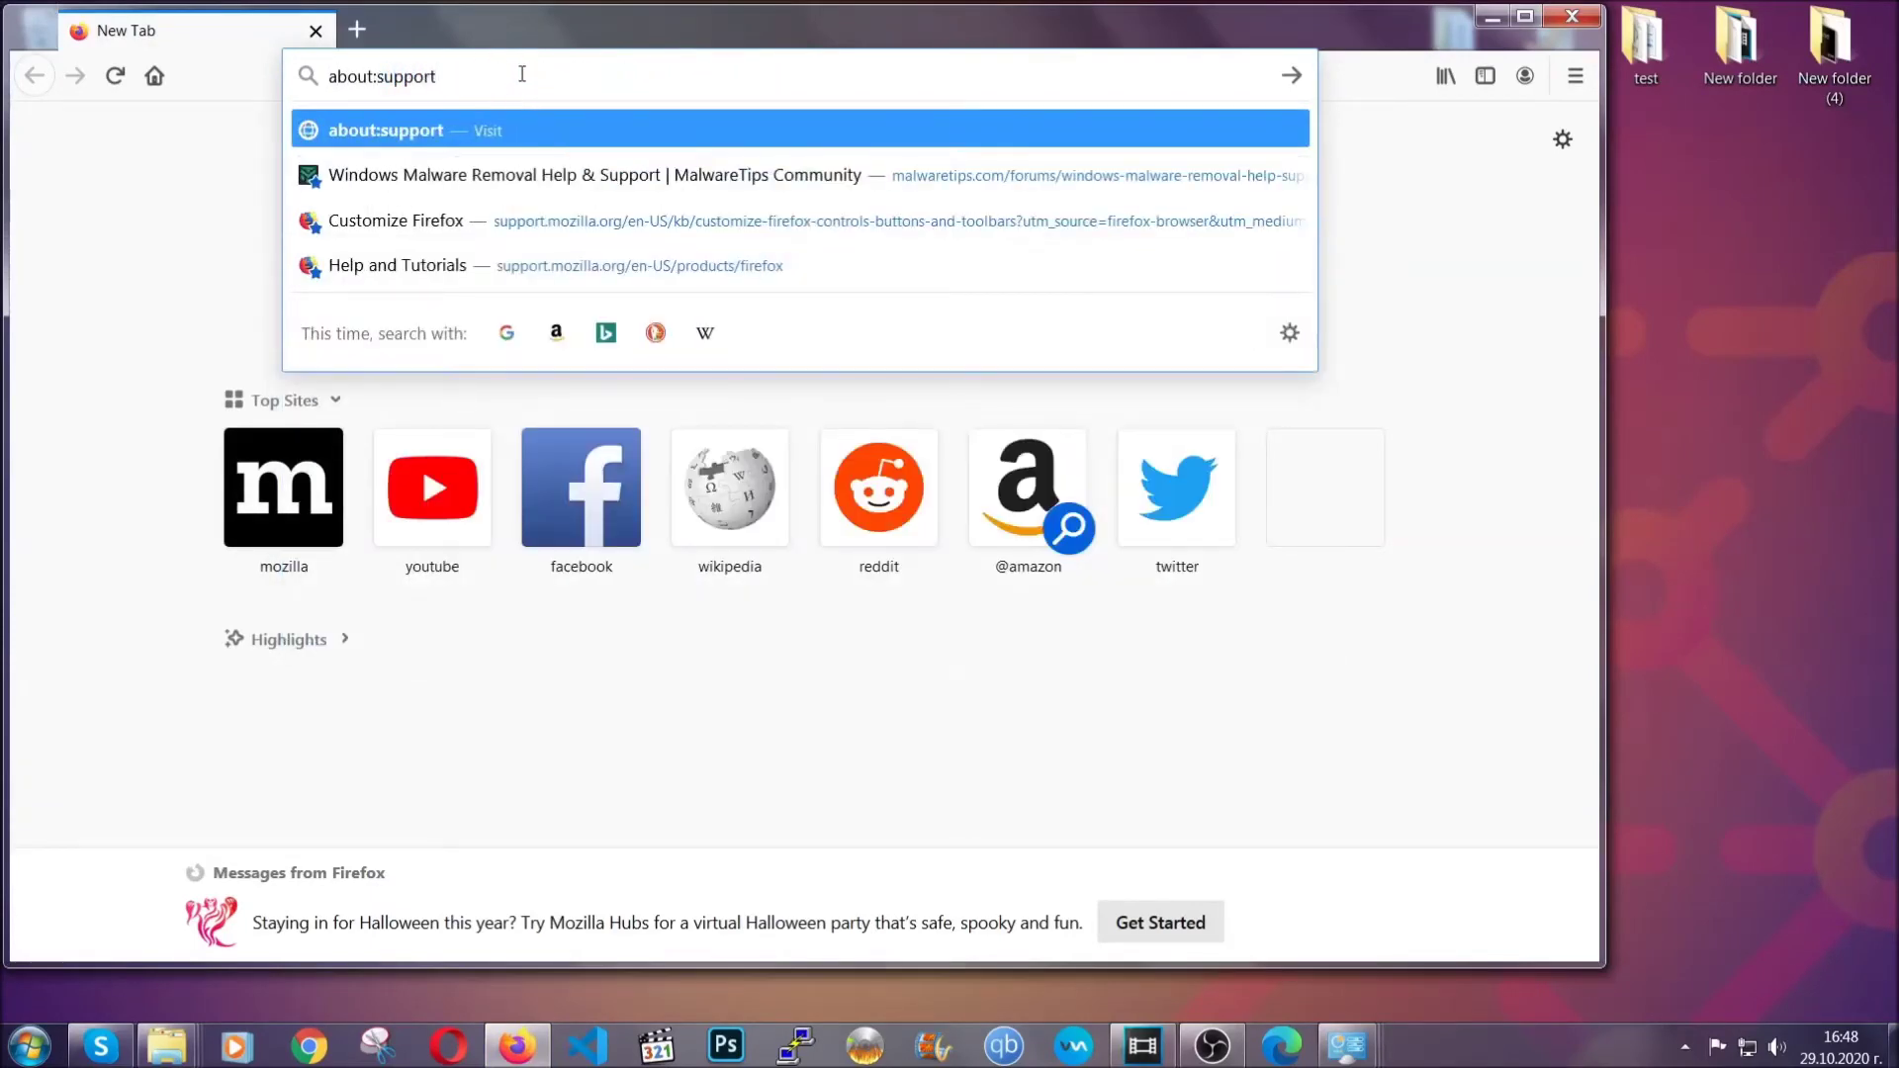
key("Return")
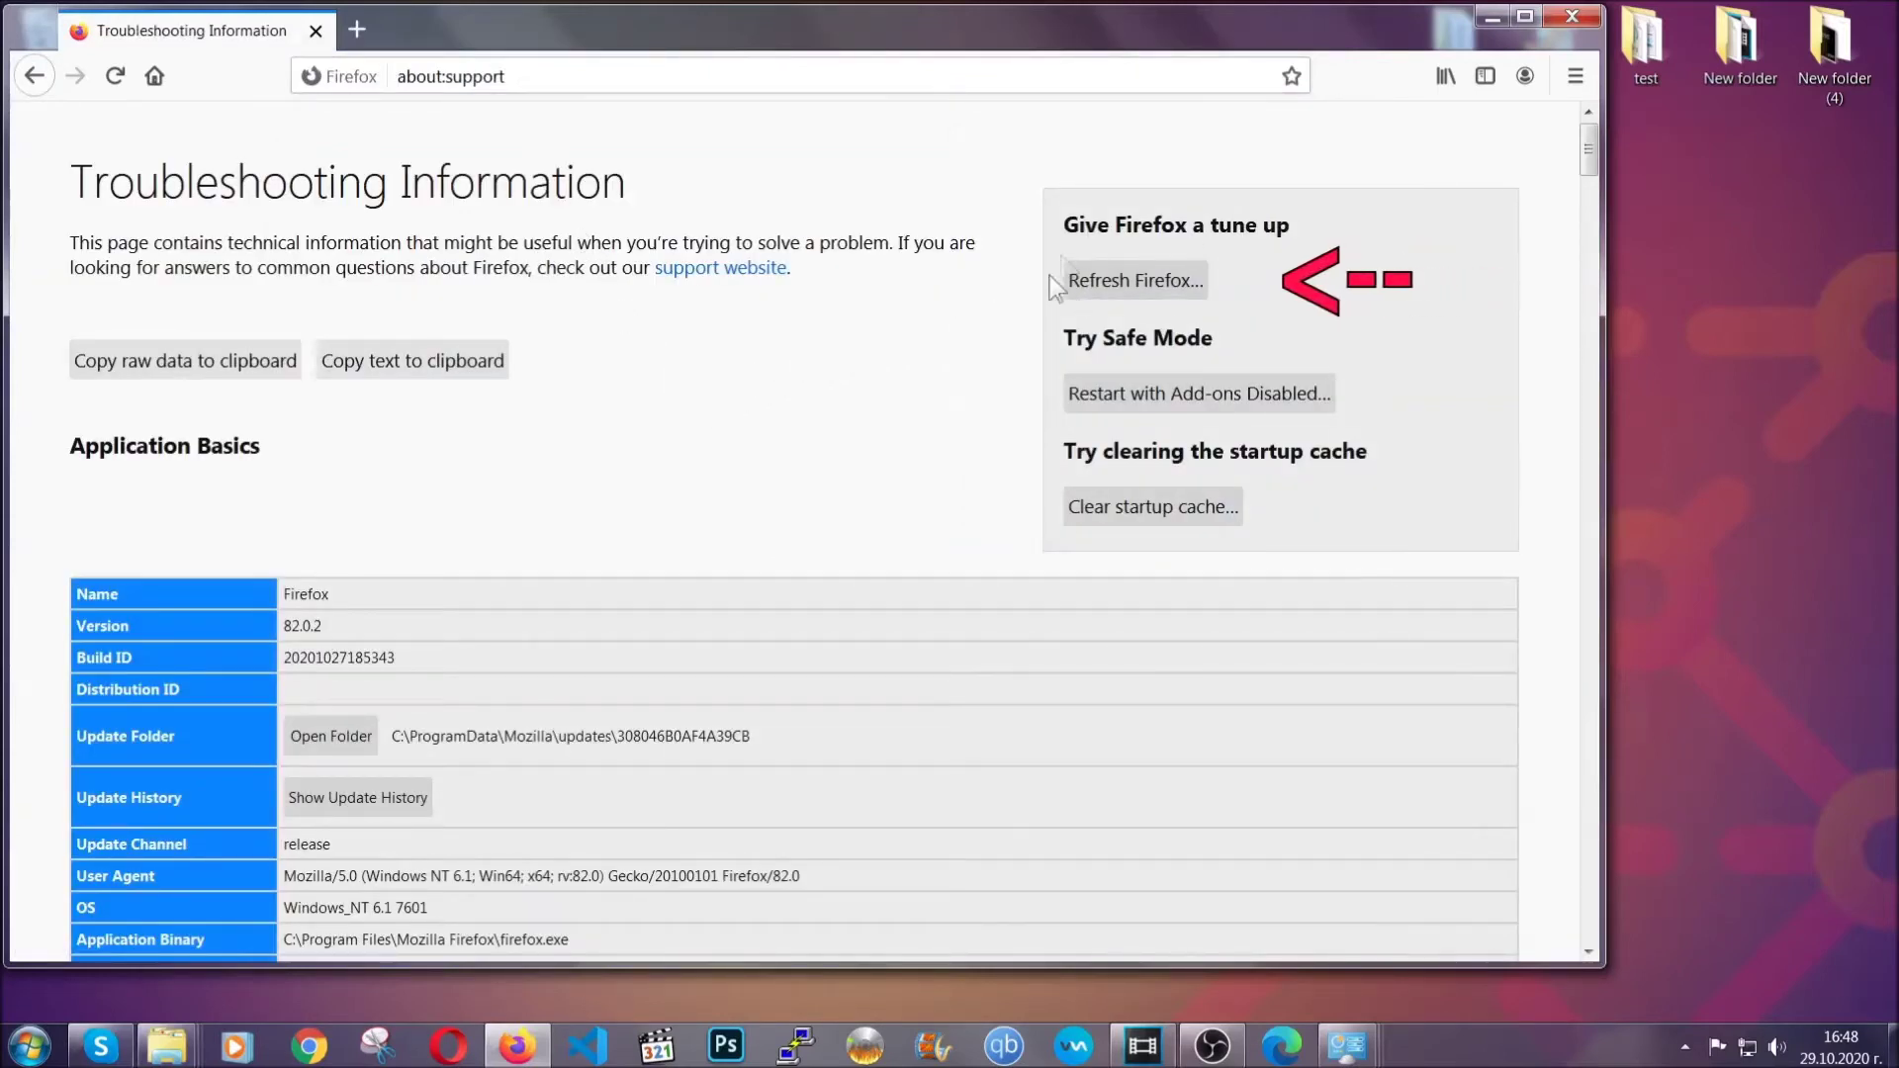
left_click(1124, 289)
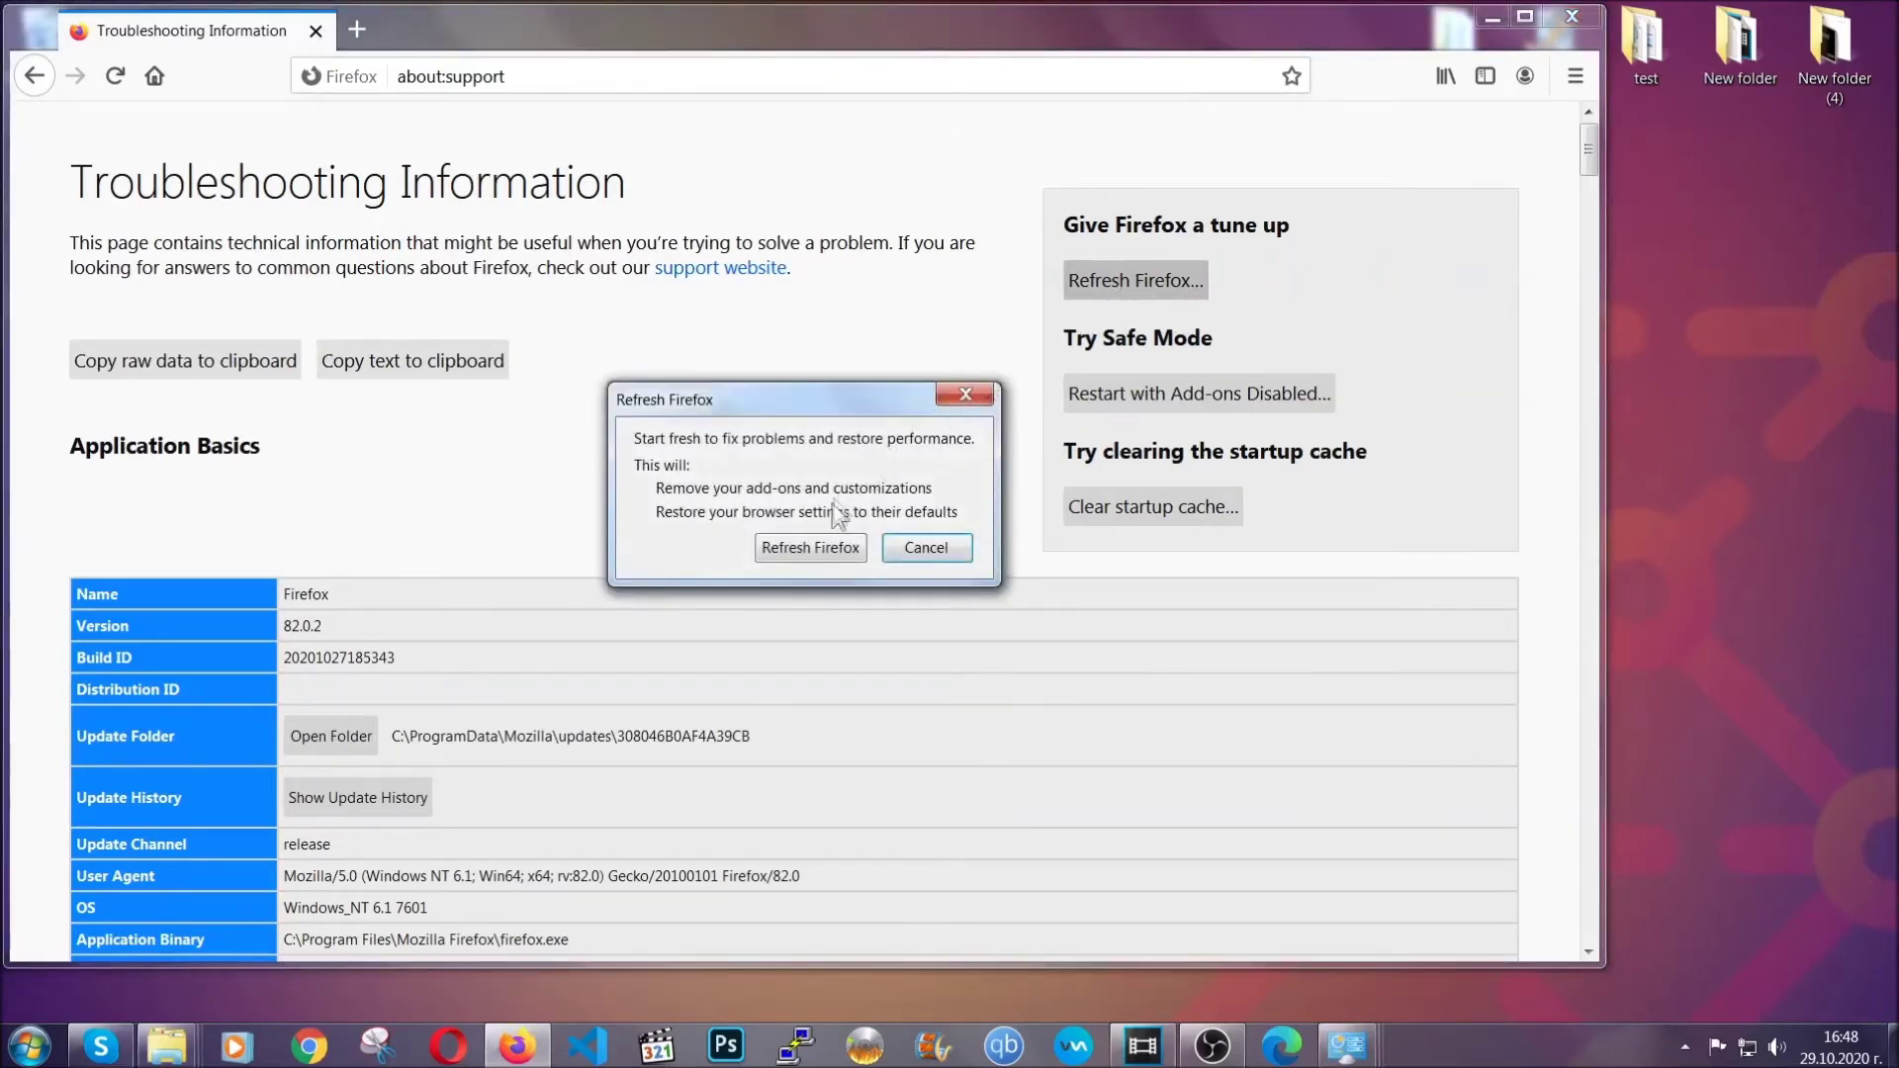
left_click(807, 550)
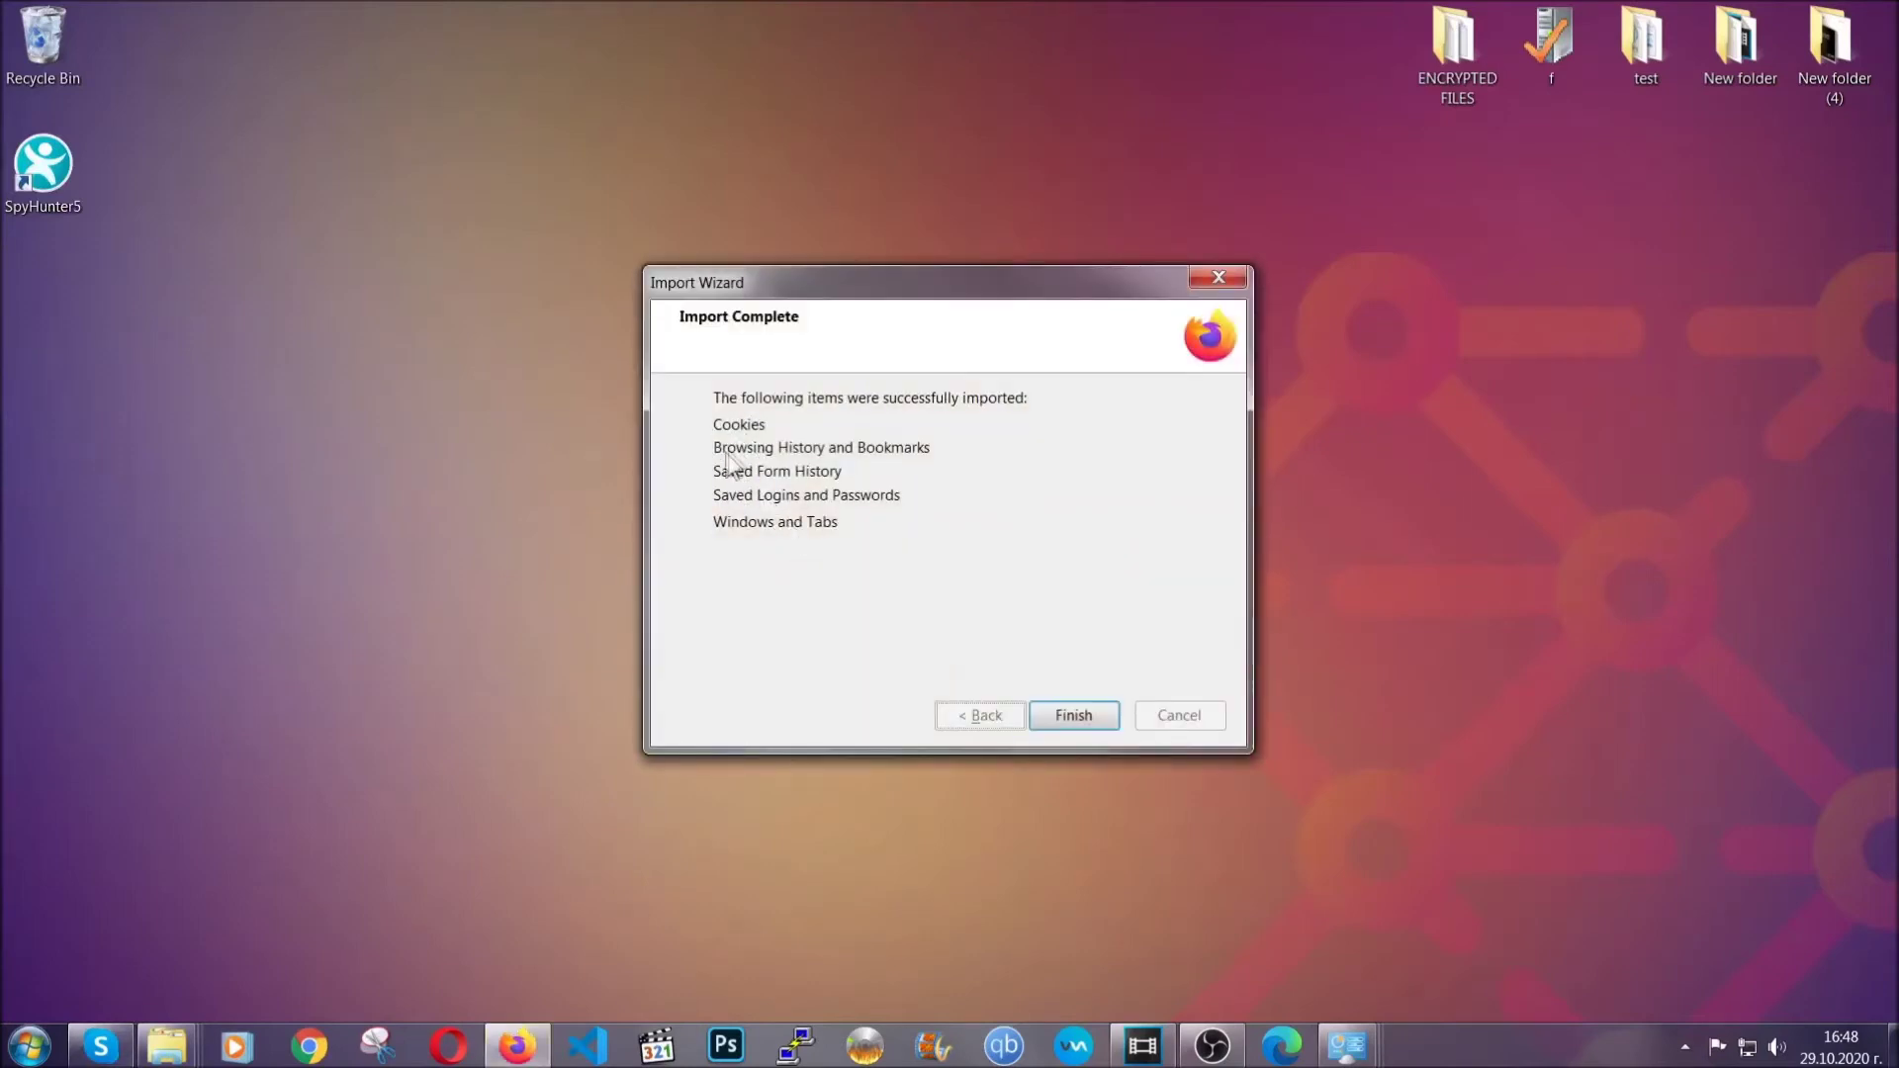
- Finish the Firefox refresh import wizard and minimize Firefox
left_click(1068, 718)
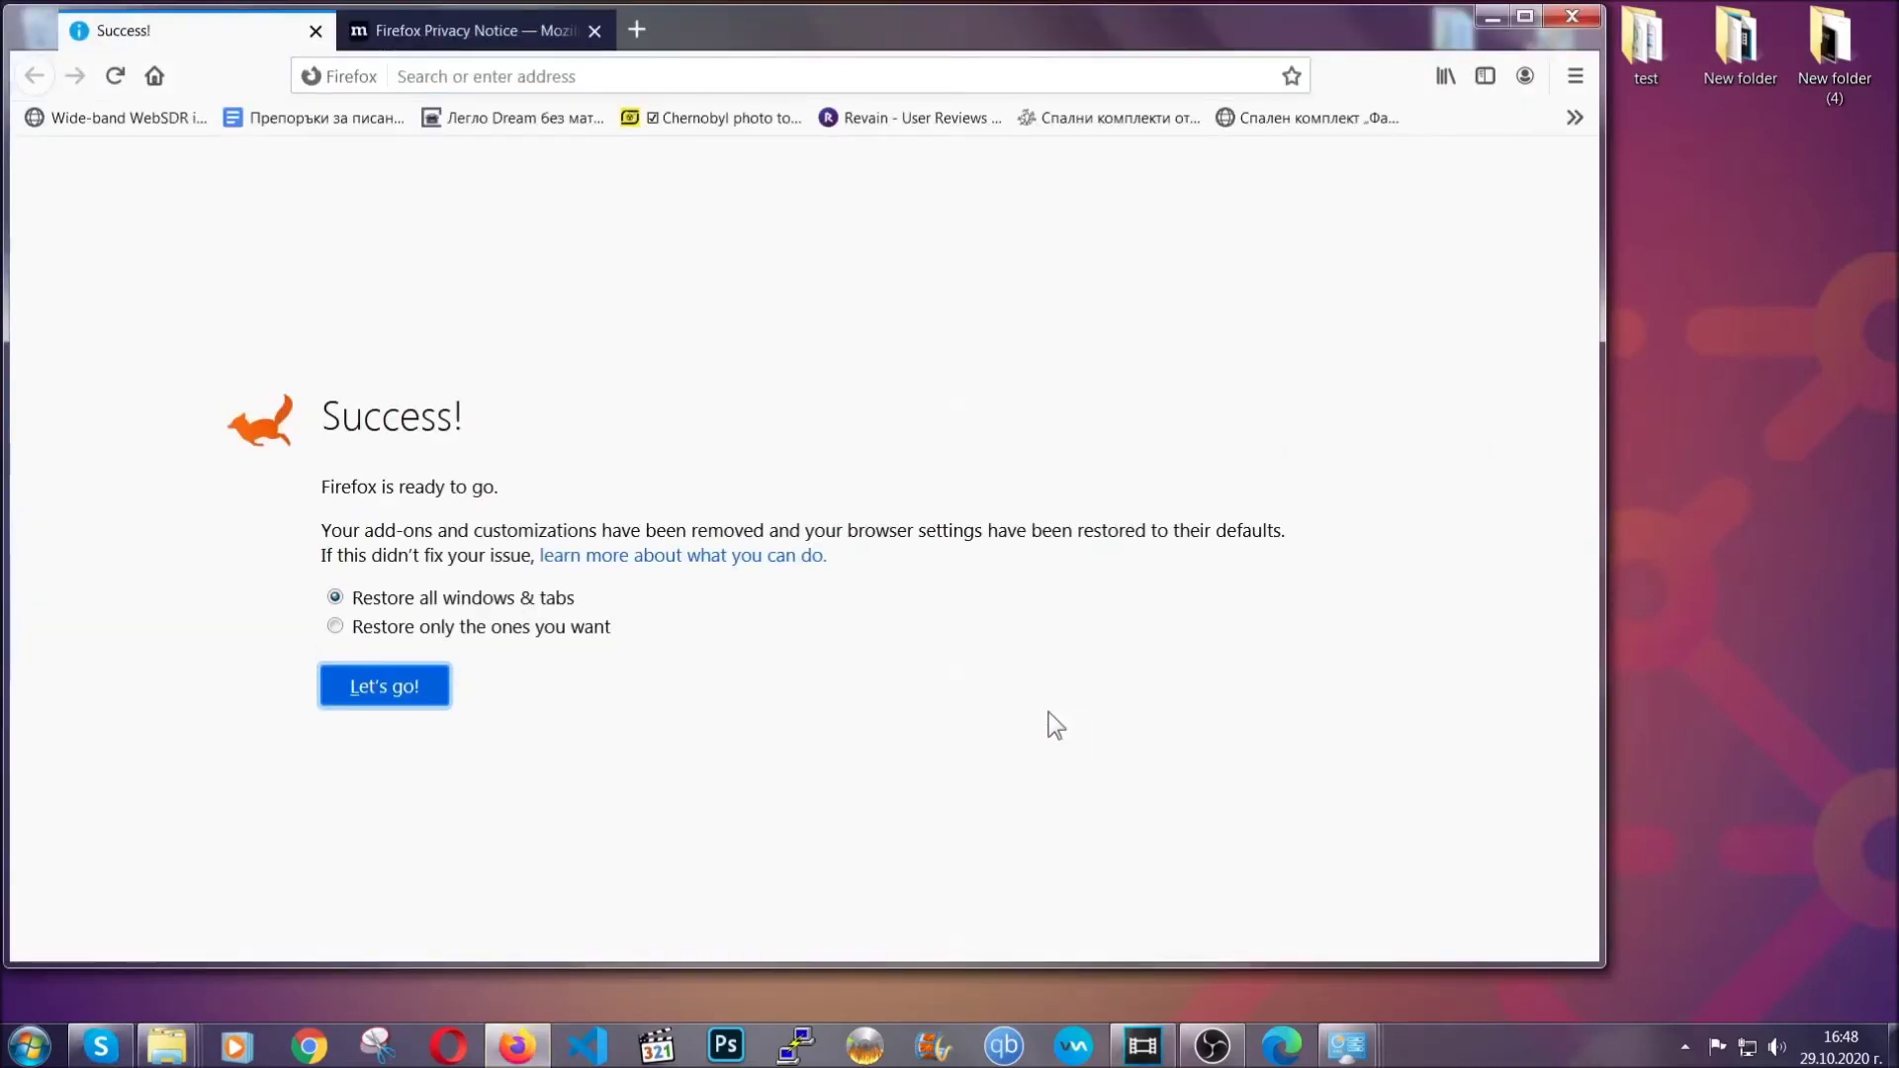
left_click(1487, 19)
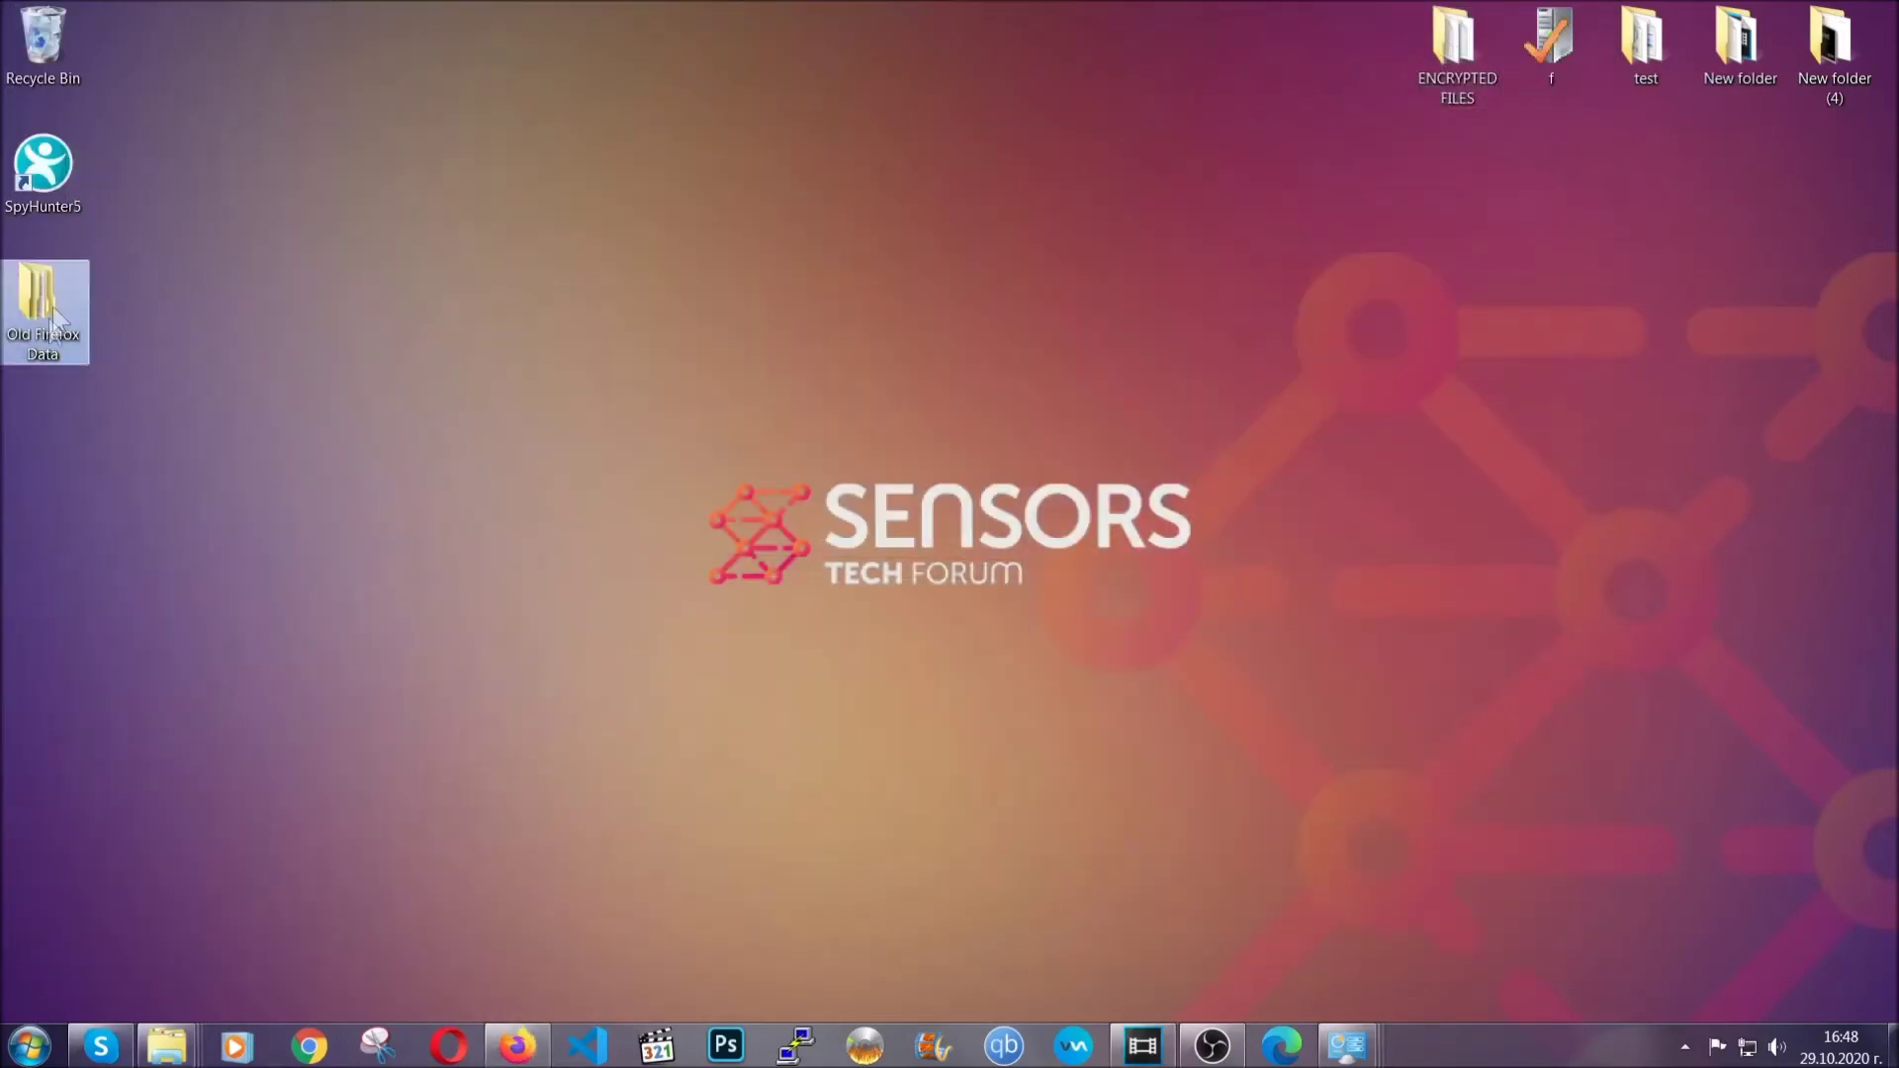
- Go to edge://settings/clearBrowserData in Microsoft Edge
mouse_move(28, 352)
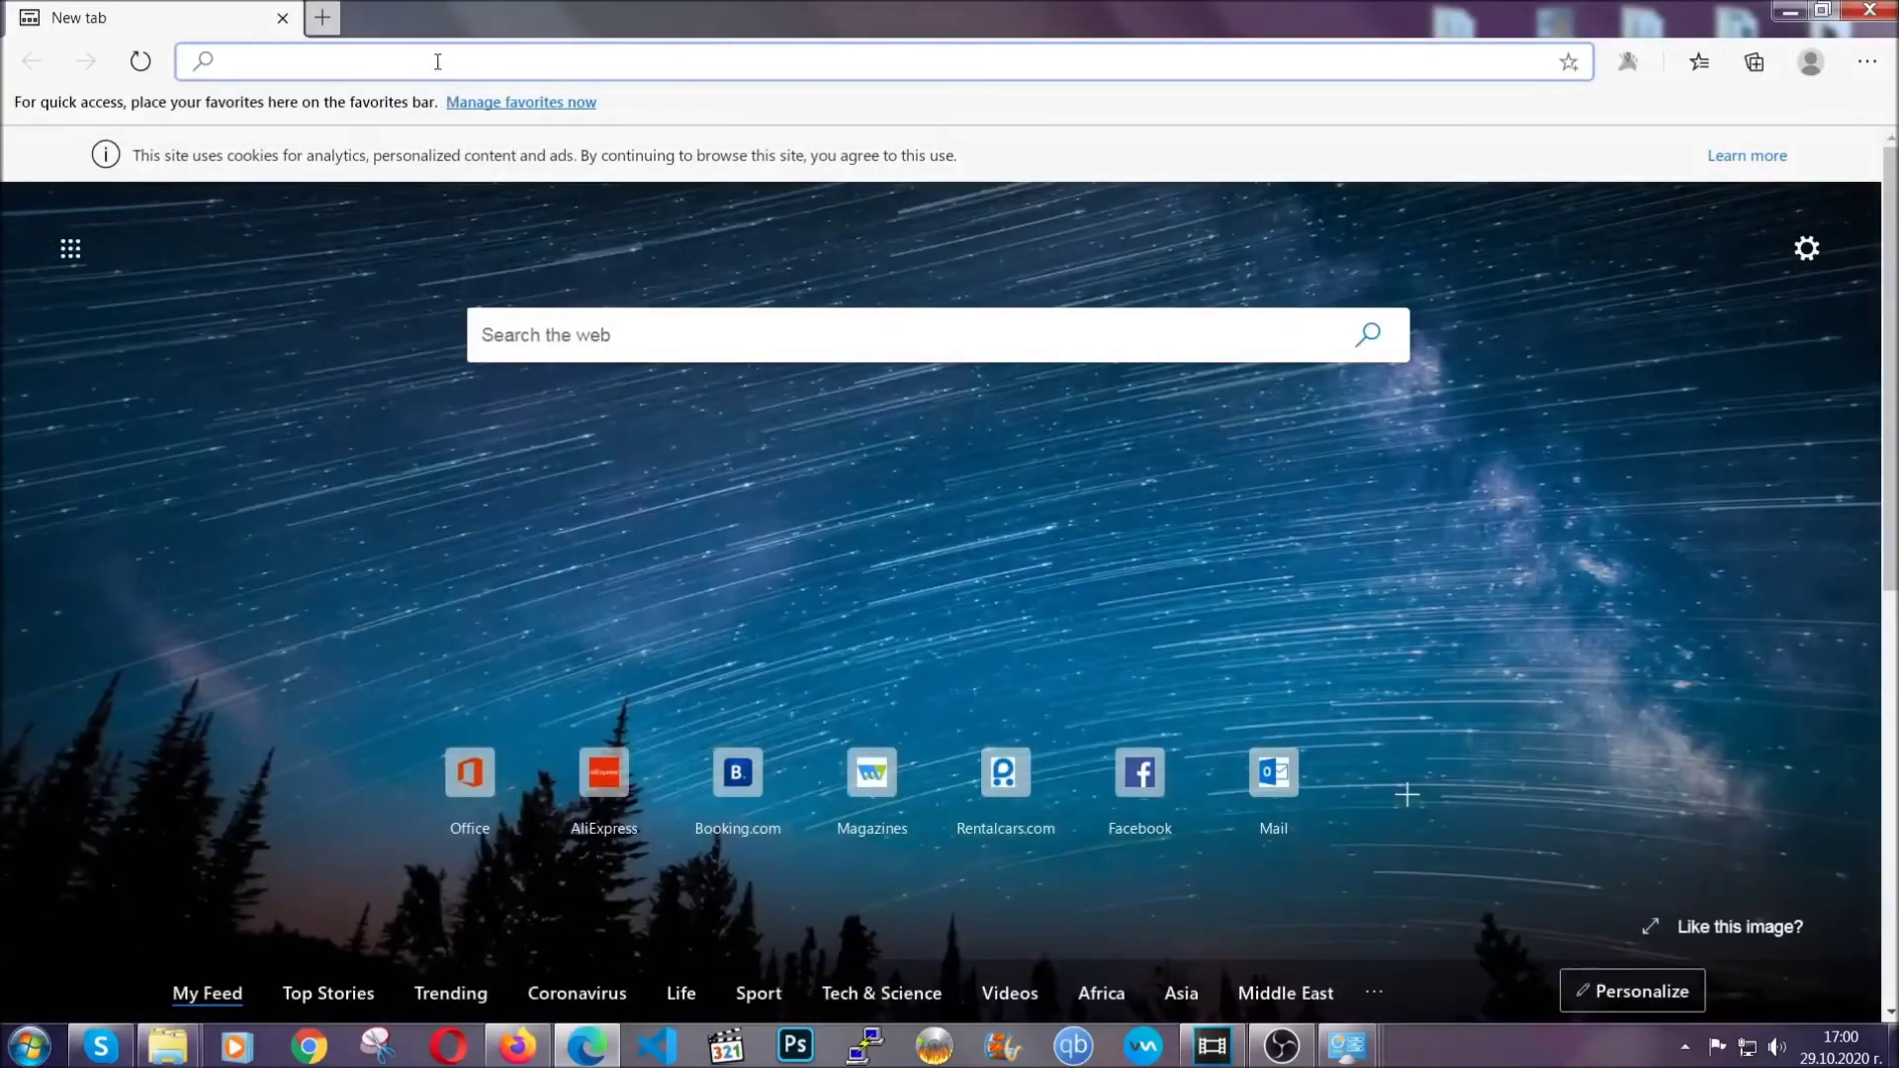
type("edge:")
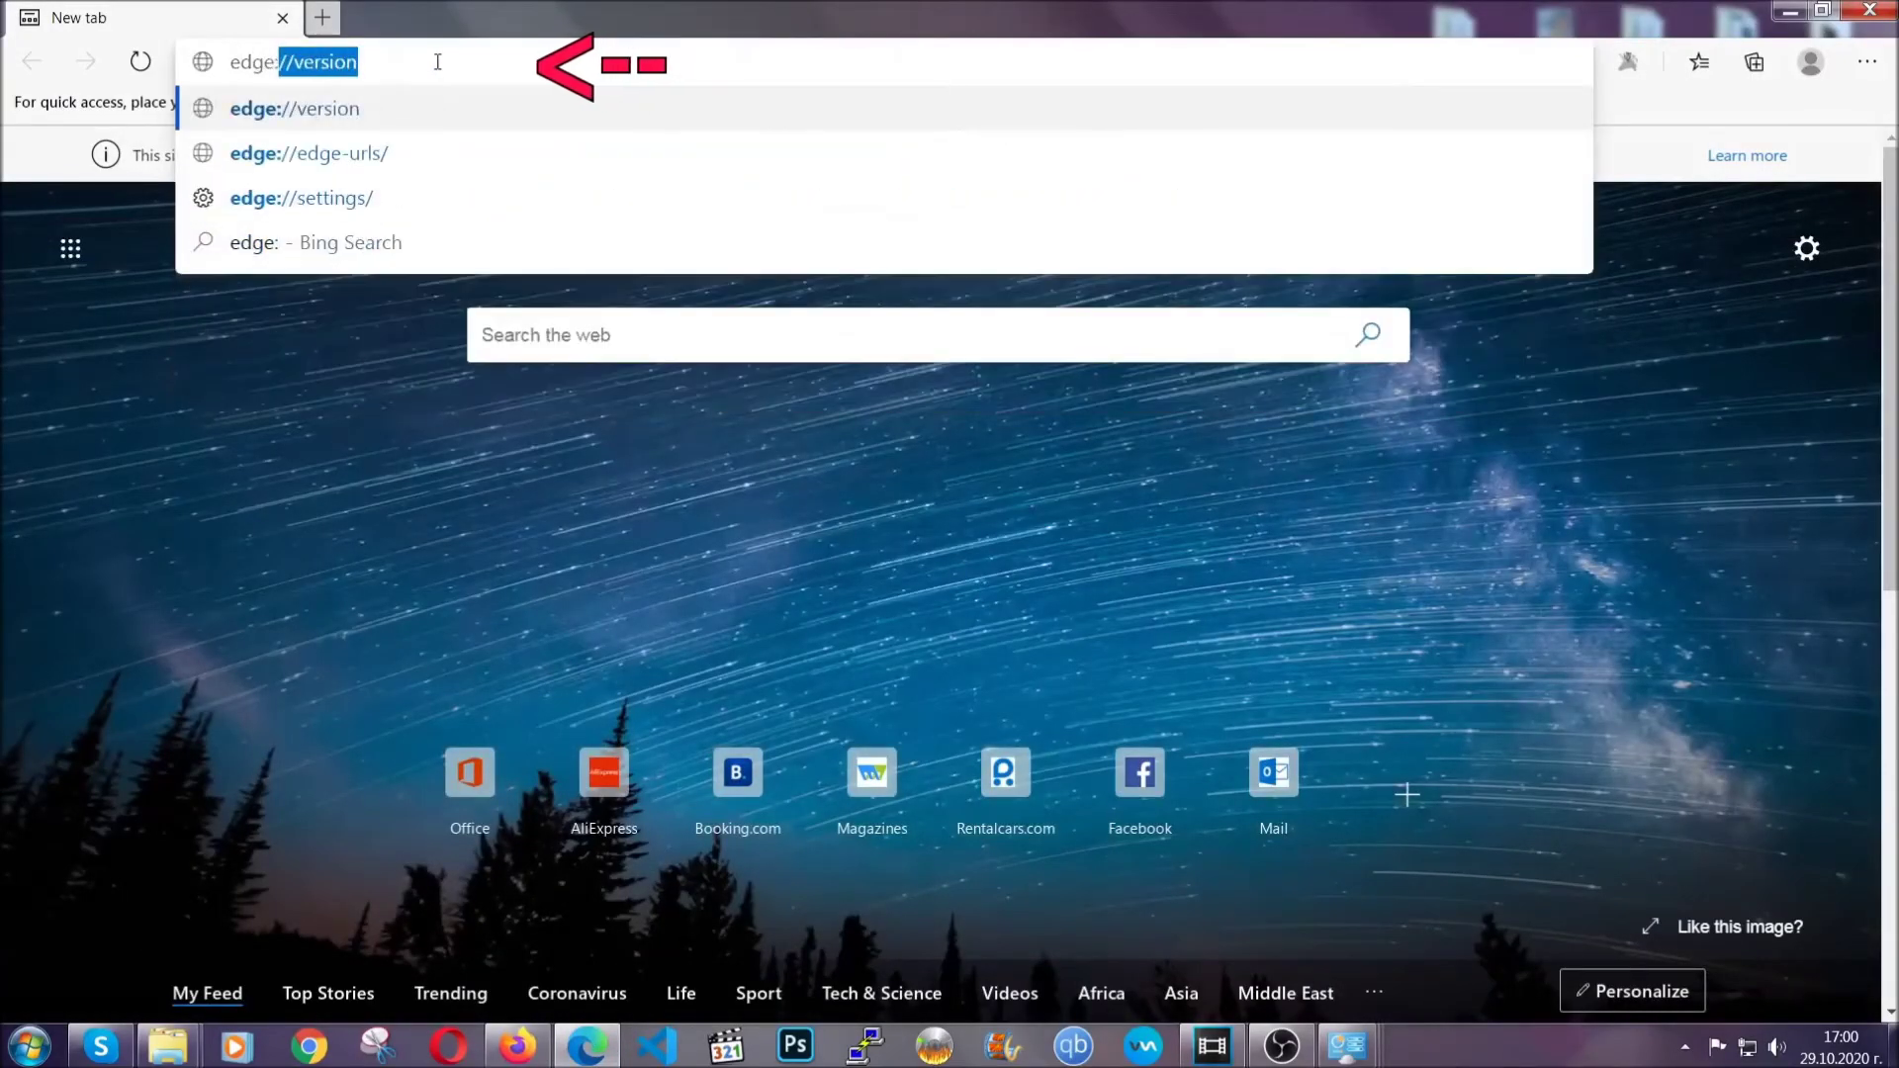
type("//setting")
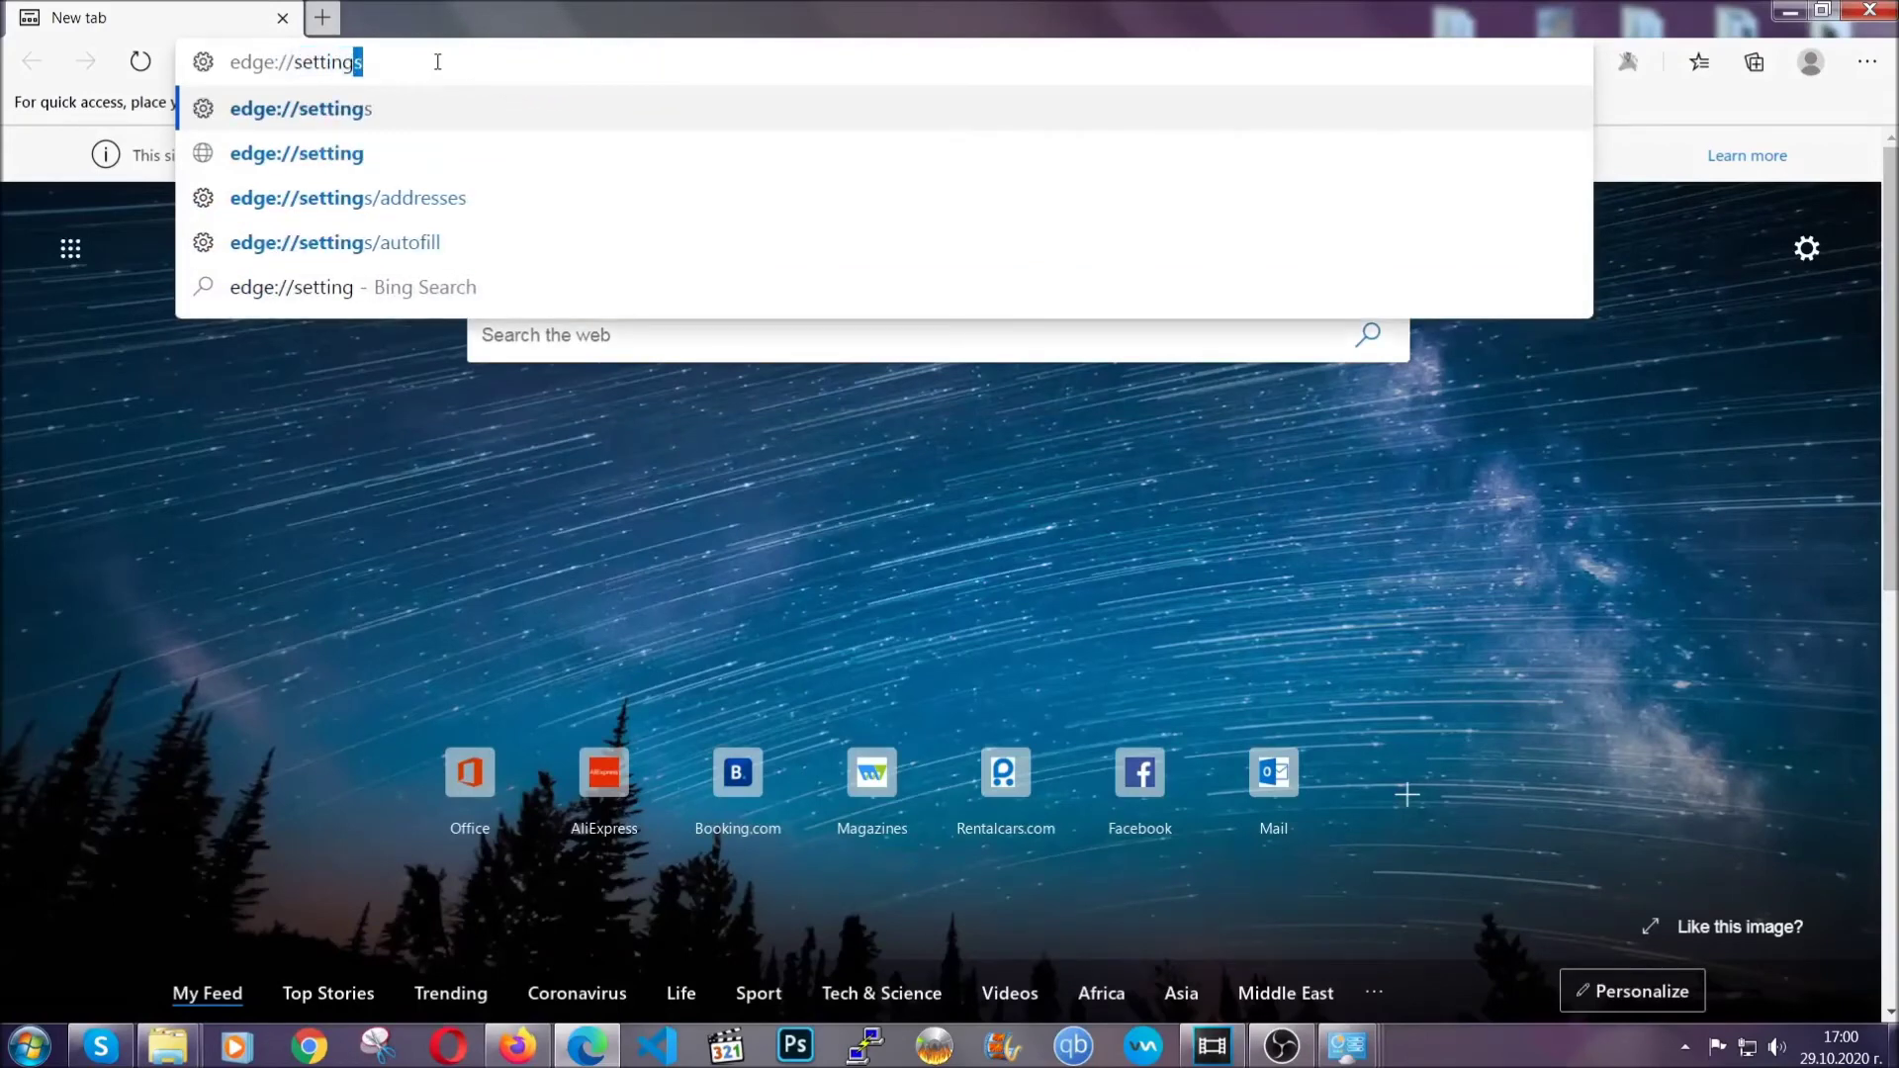
type("s")
type("/cle")
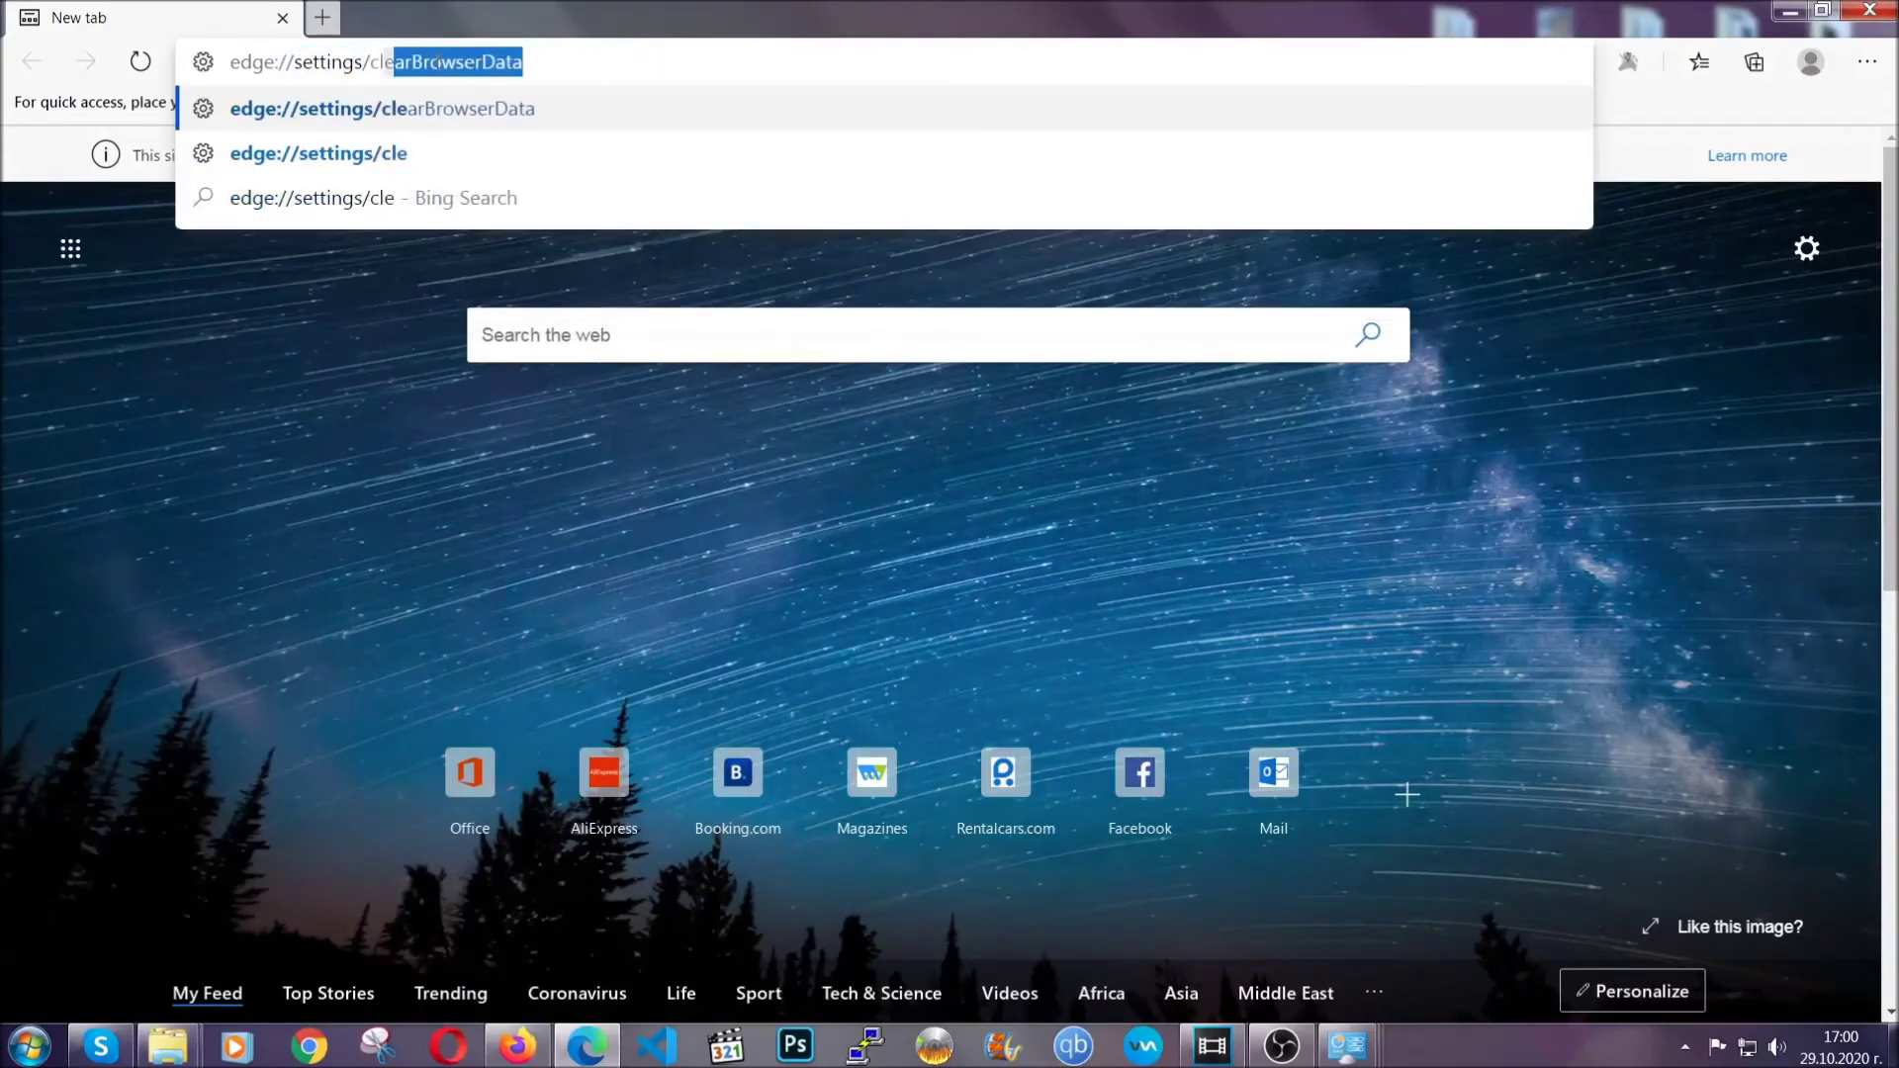
type("arBrow")
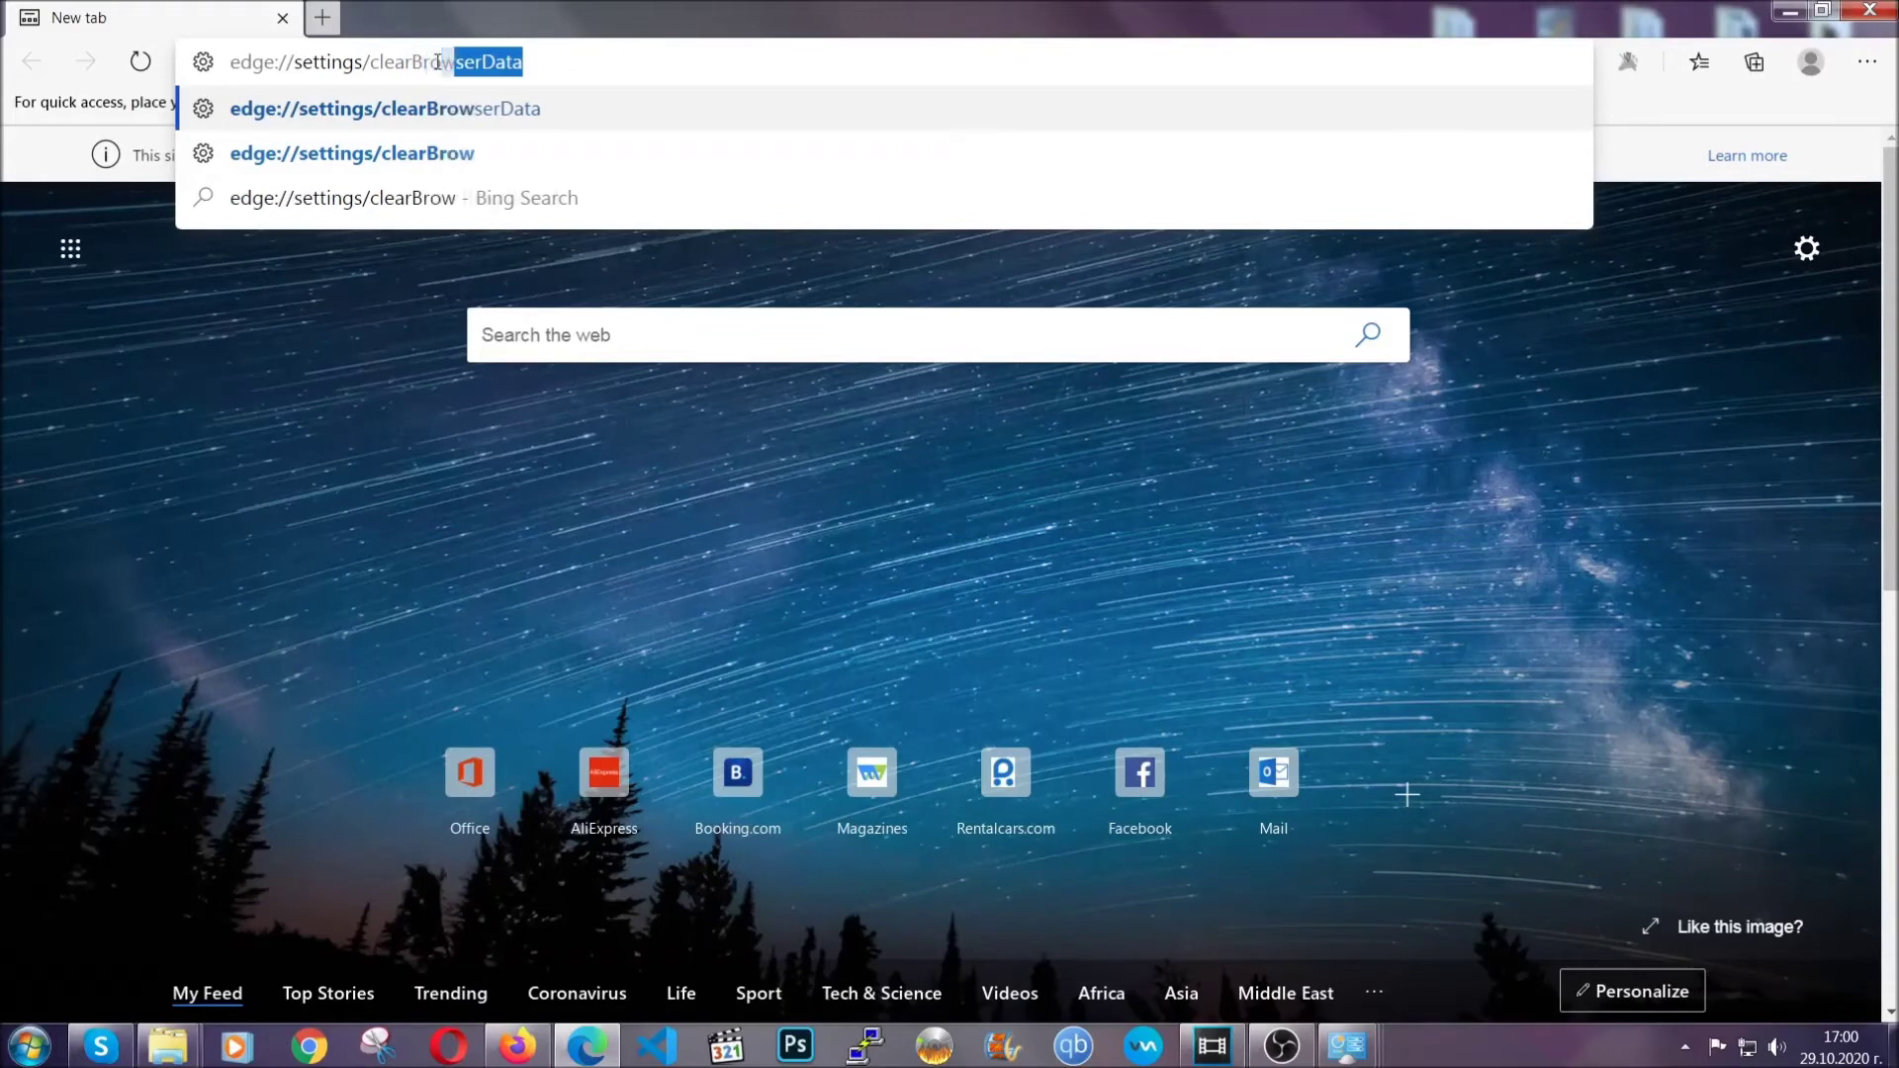
type("serData")
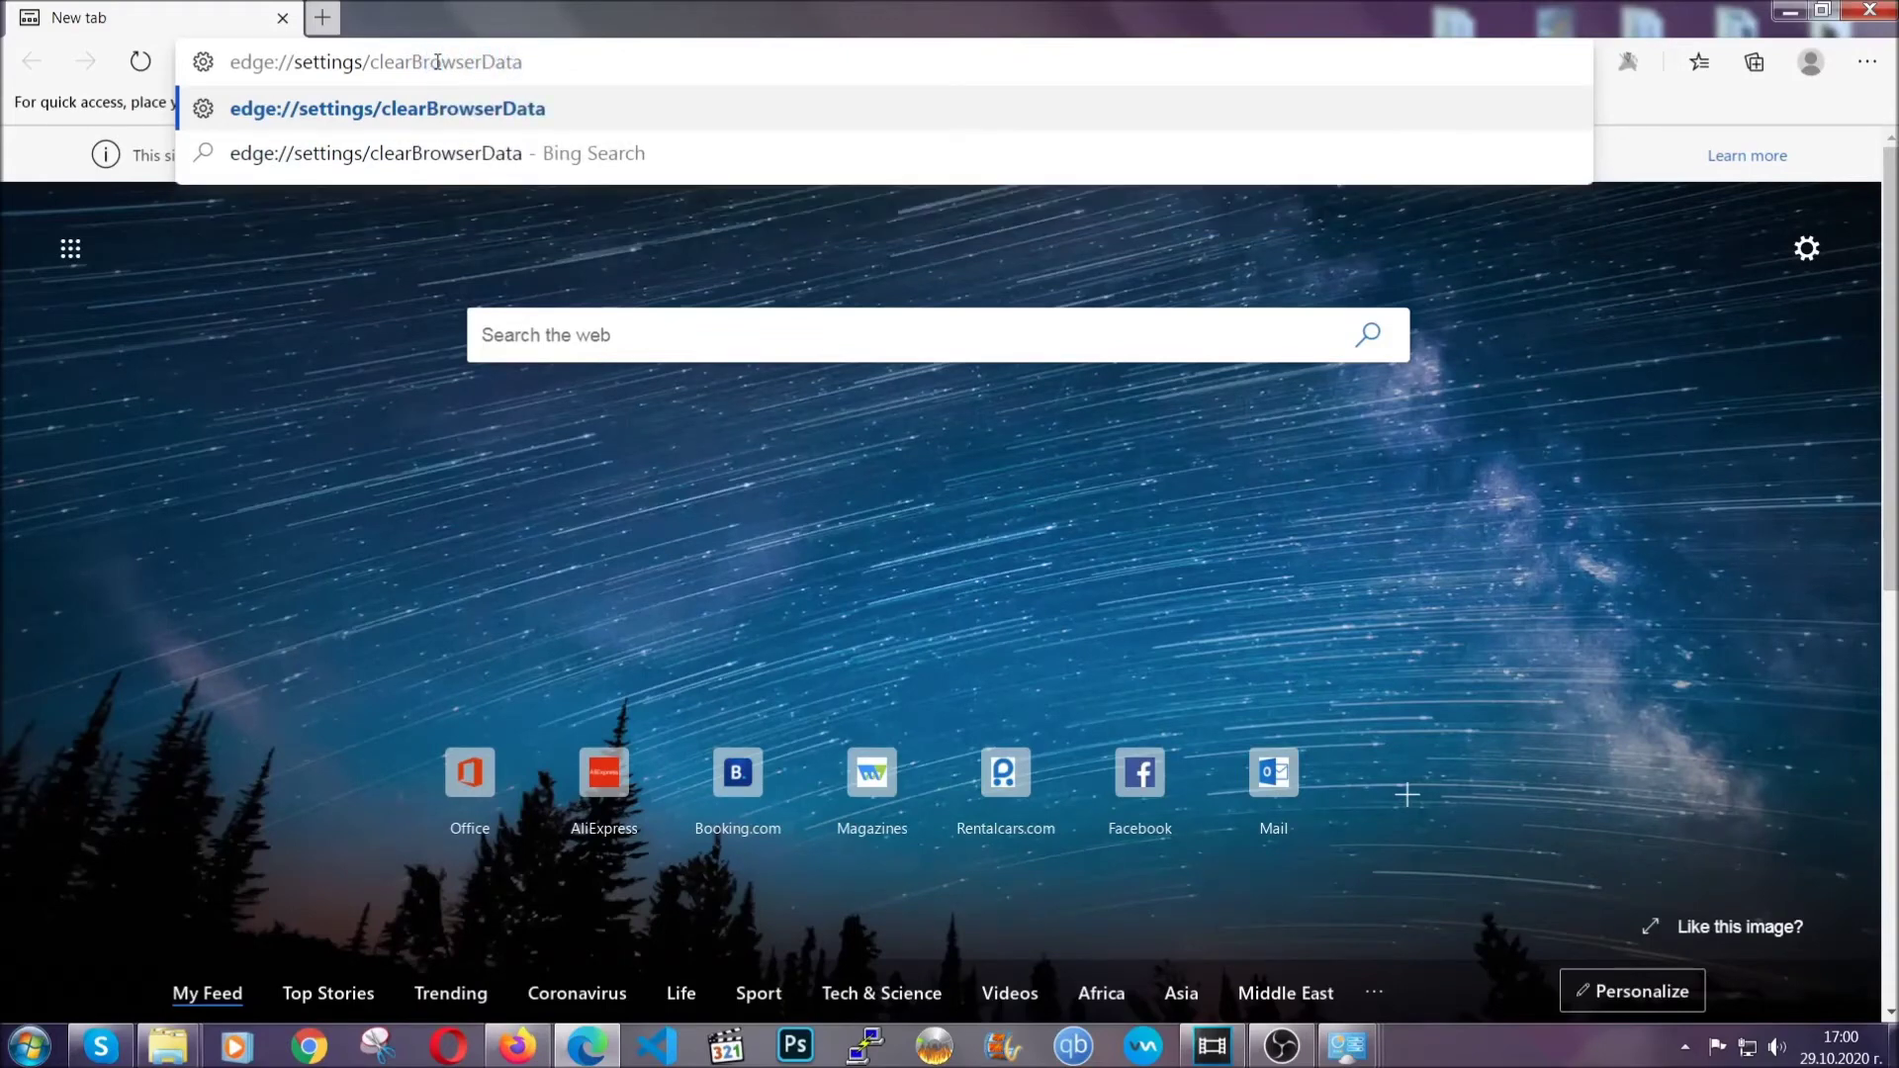
key("Return")
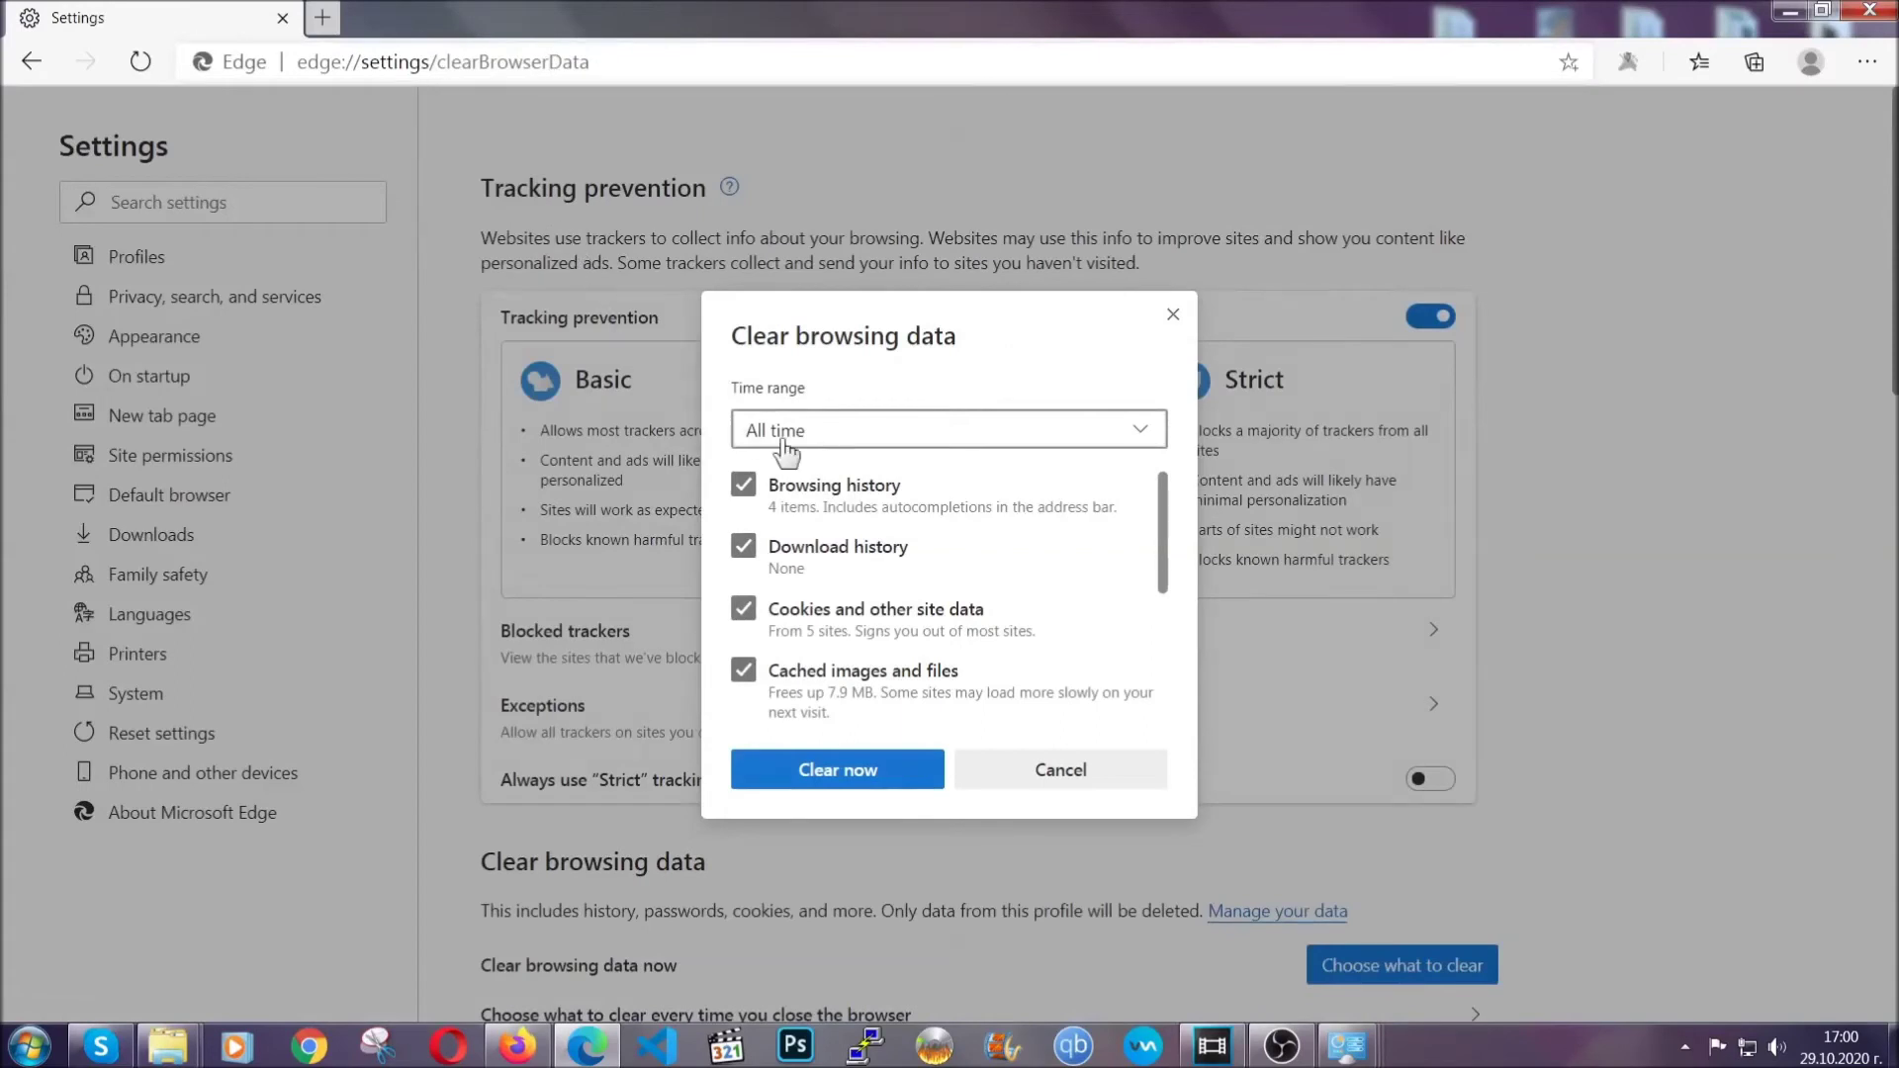
- Clear Edge browsing data for All time, leaving Passwords unchecked
left_click(787, 445)
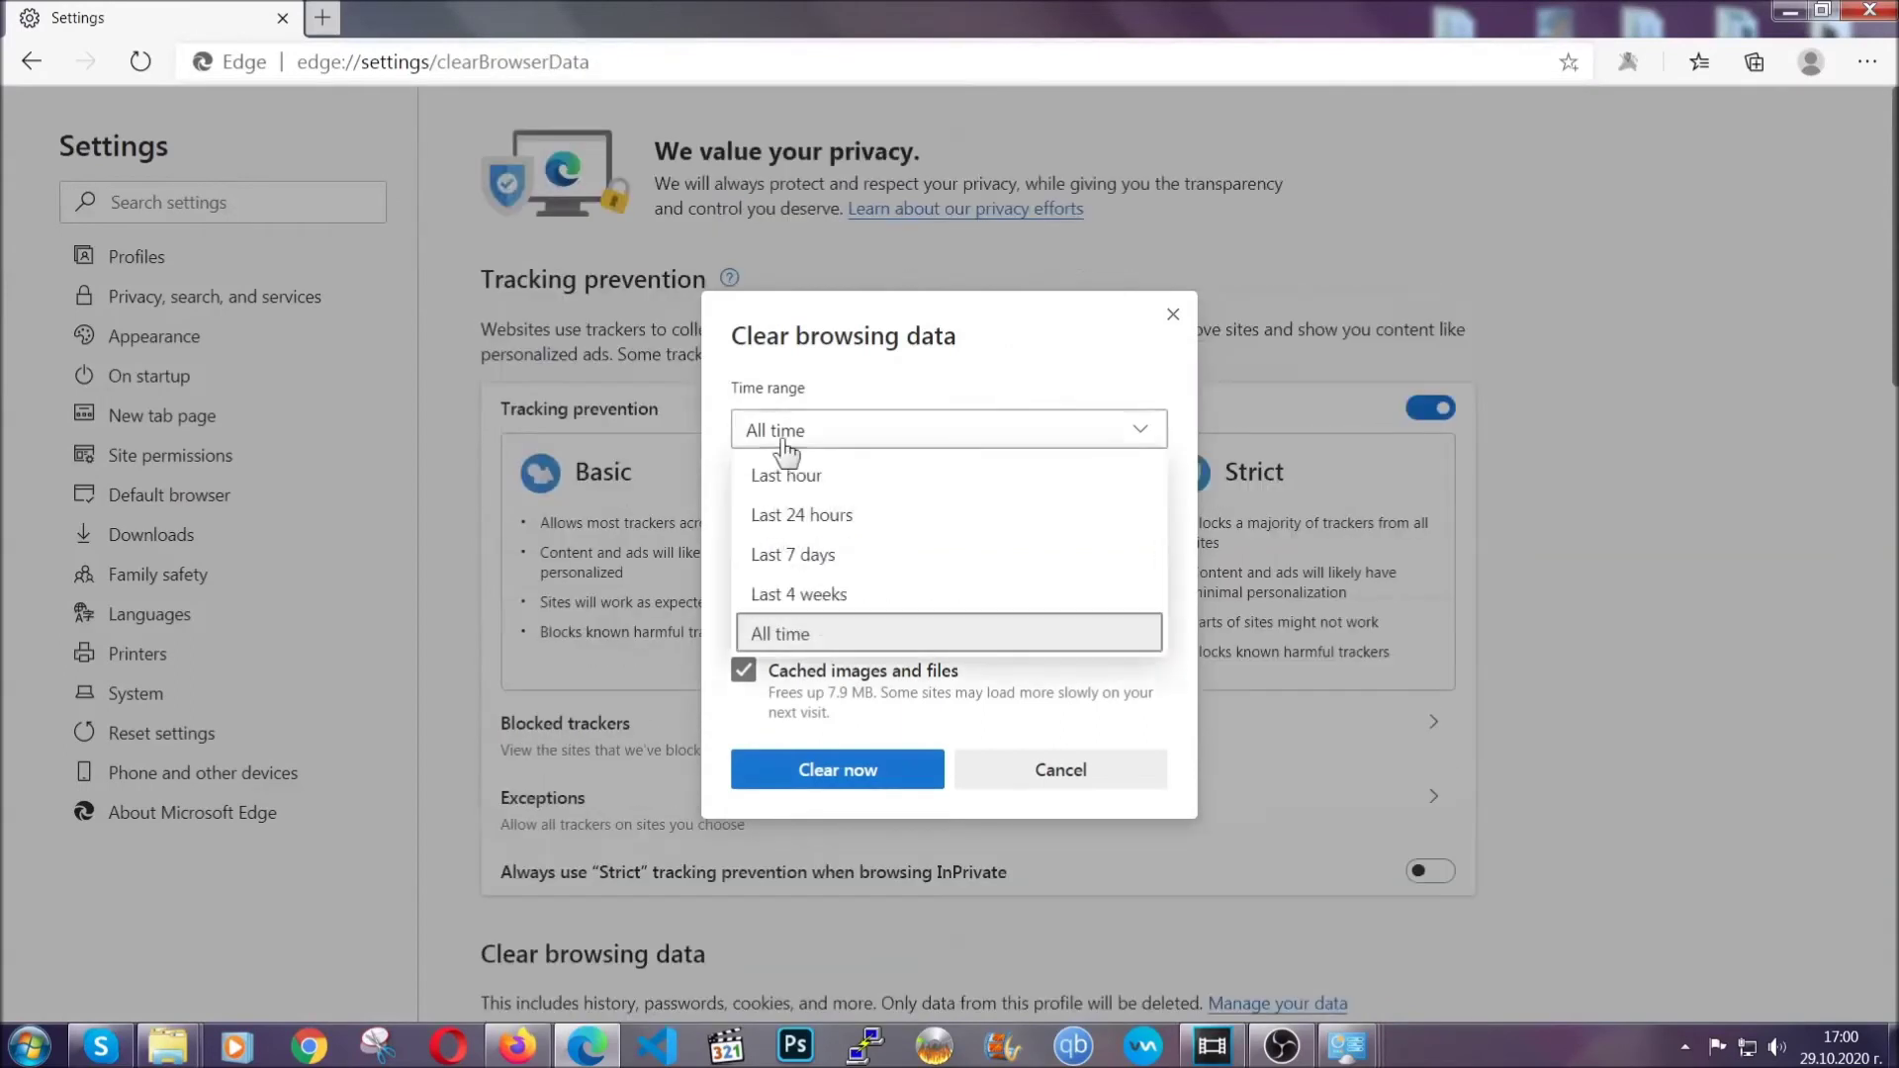
left_click(781, 627)
scroll(796, 604, "down", 3)
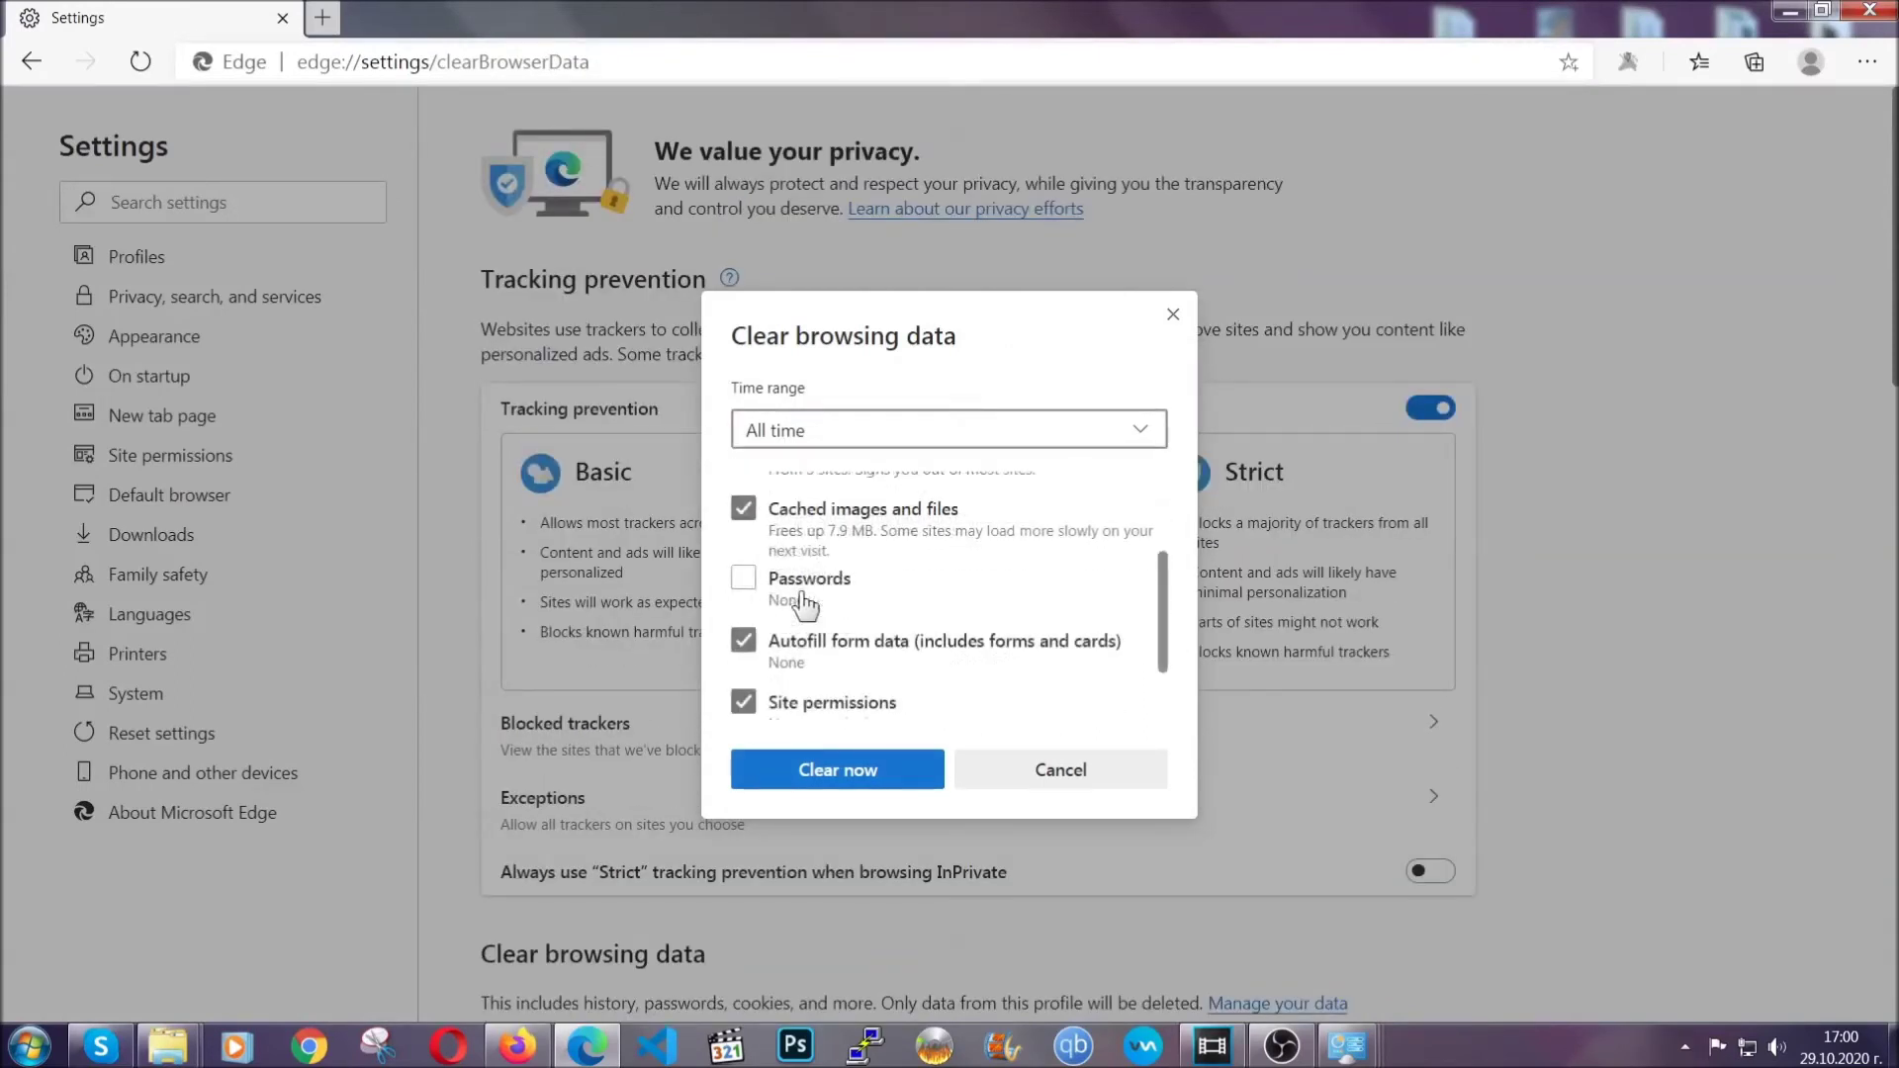
left_click(827, 778)
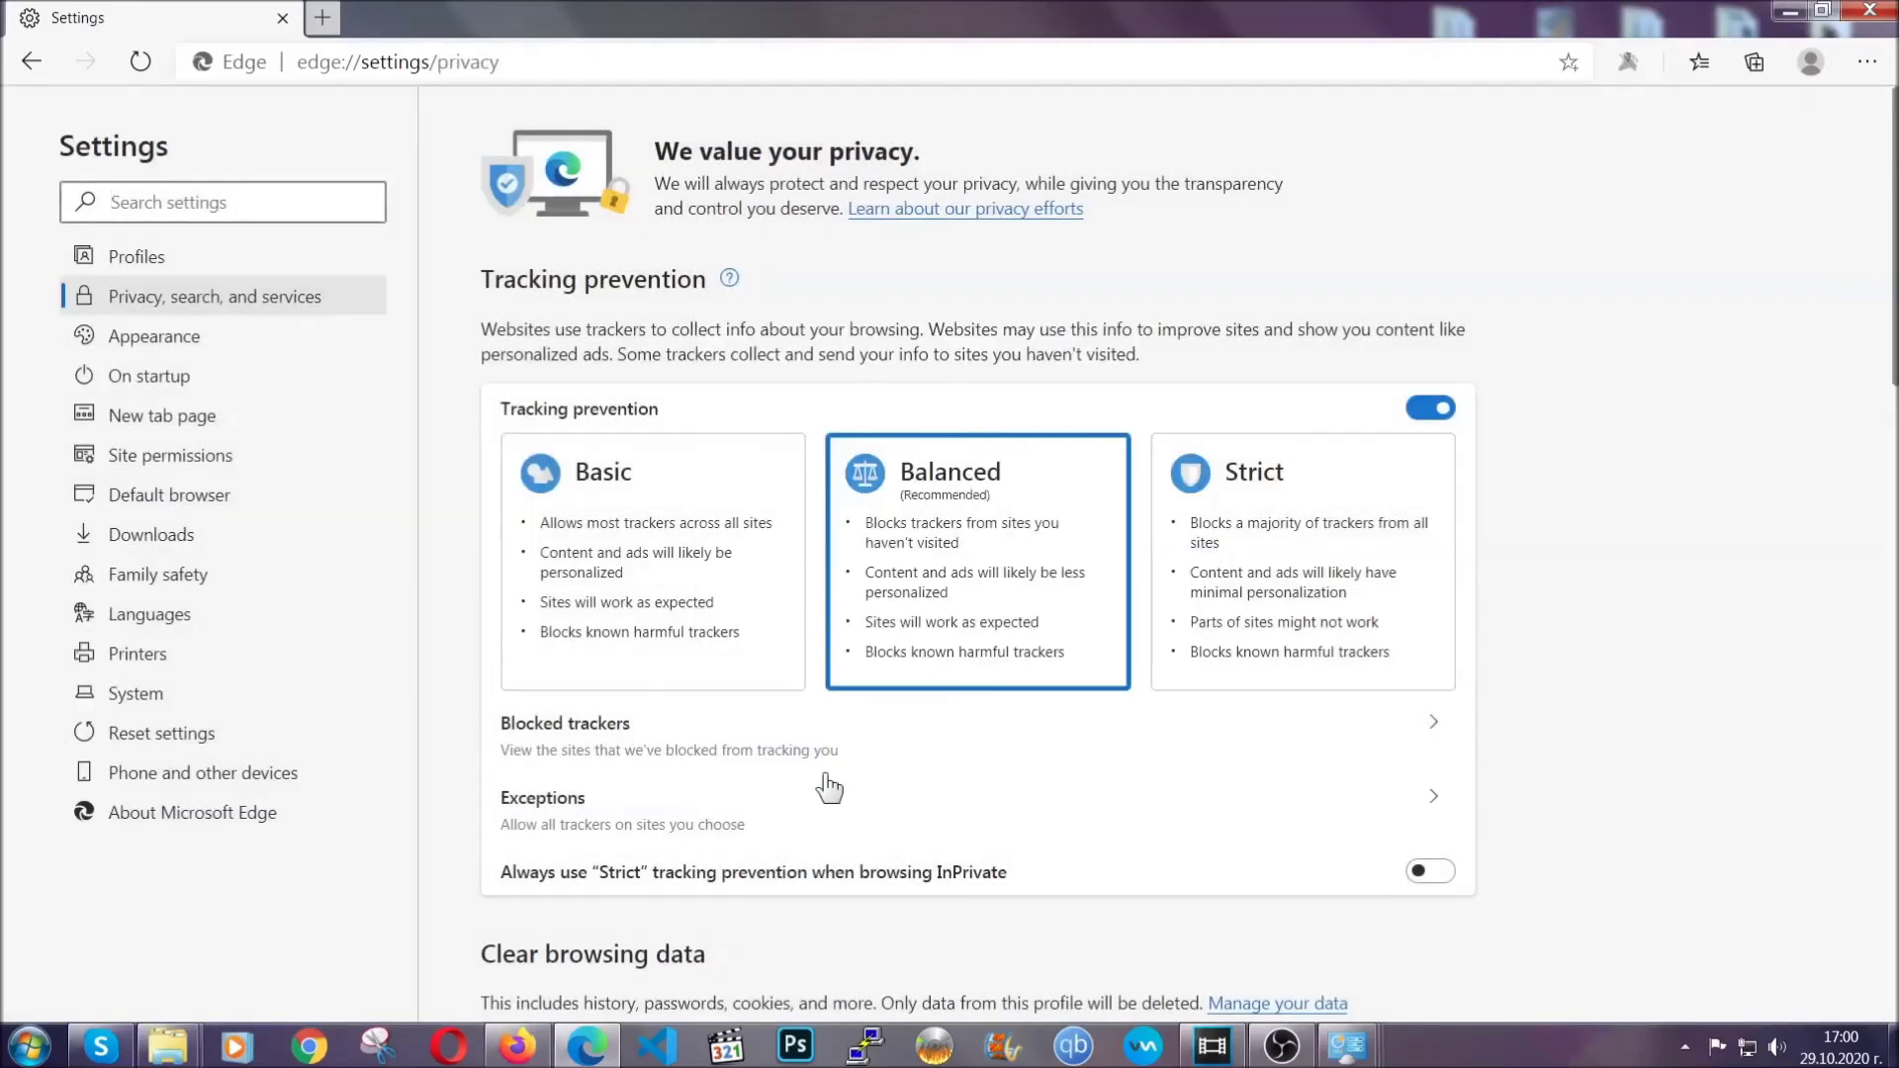
- Remove the 網路假期 - 解答查詢新增 extension from Edge and close the browser
left_click(1866, 64)
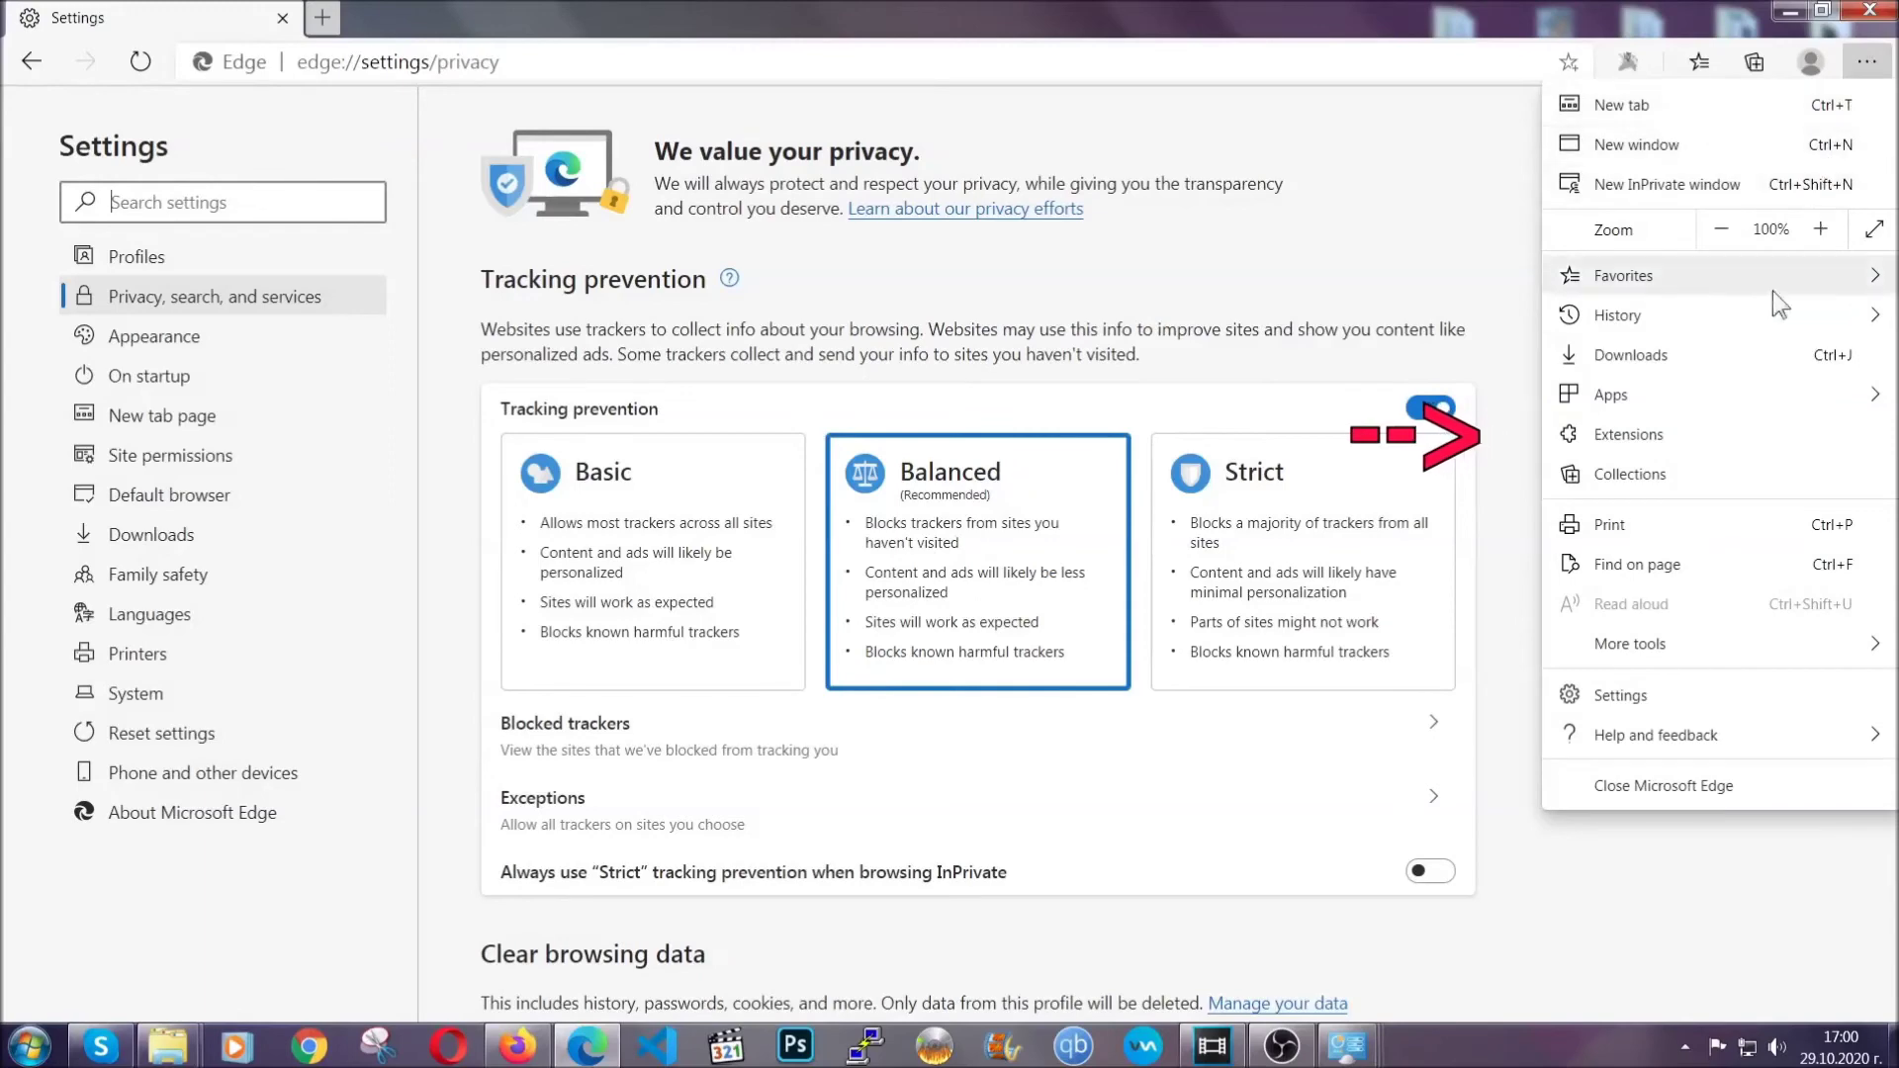
left_click(1729, 423)
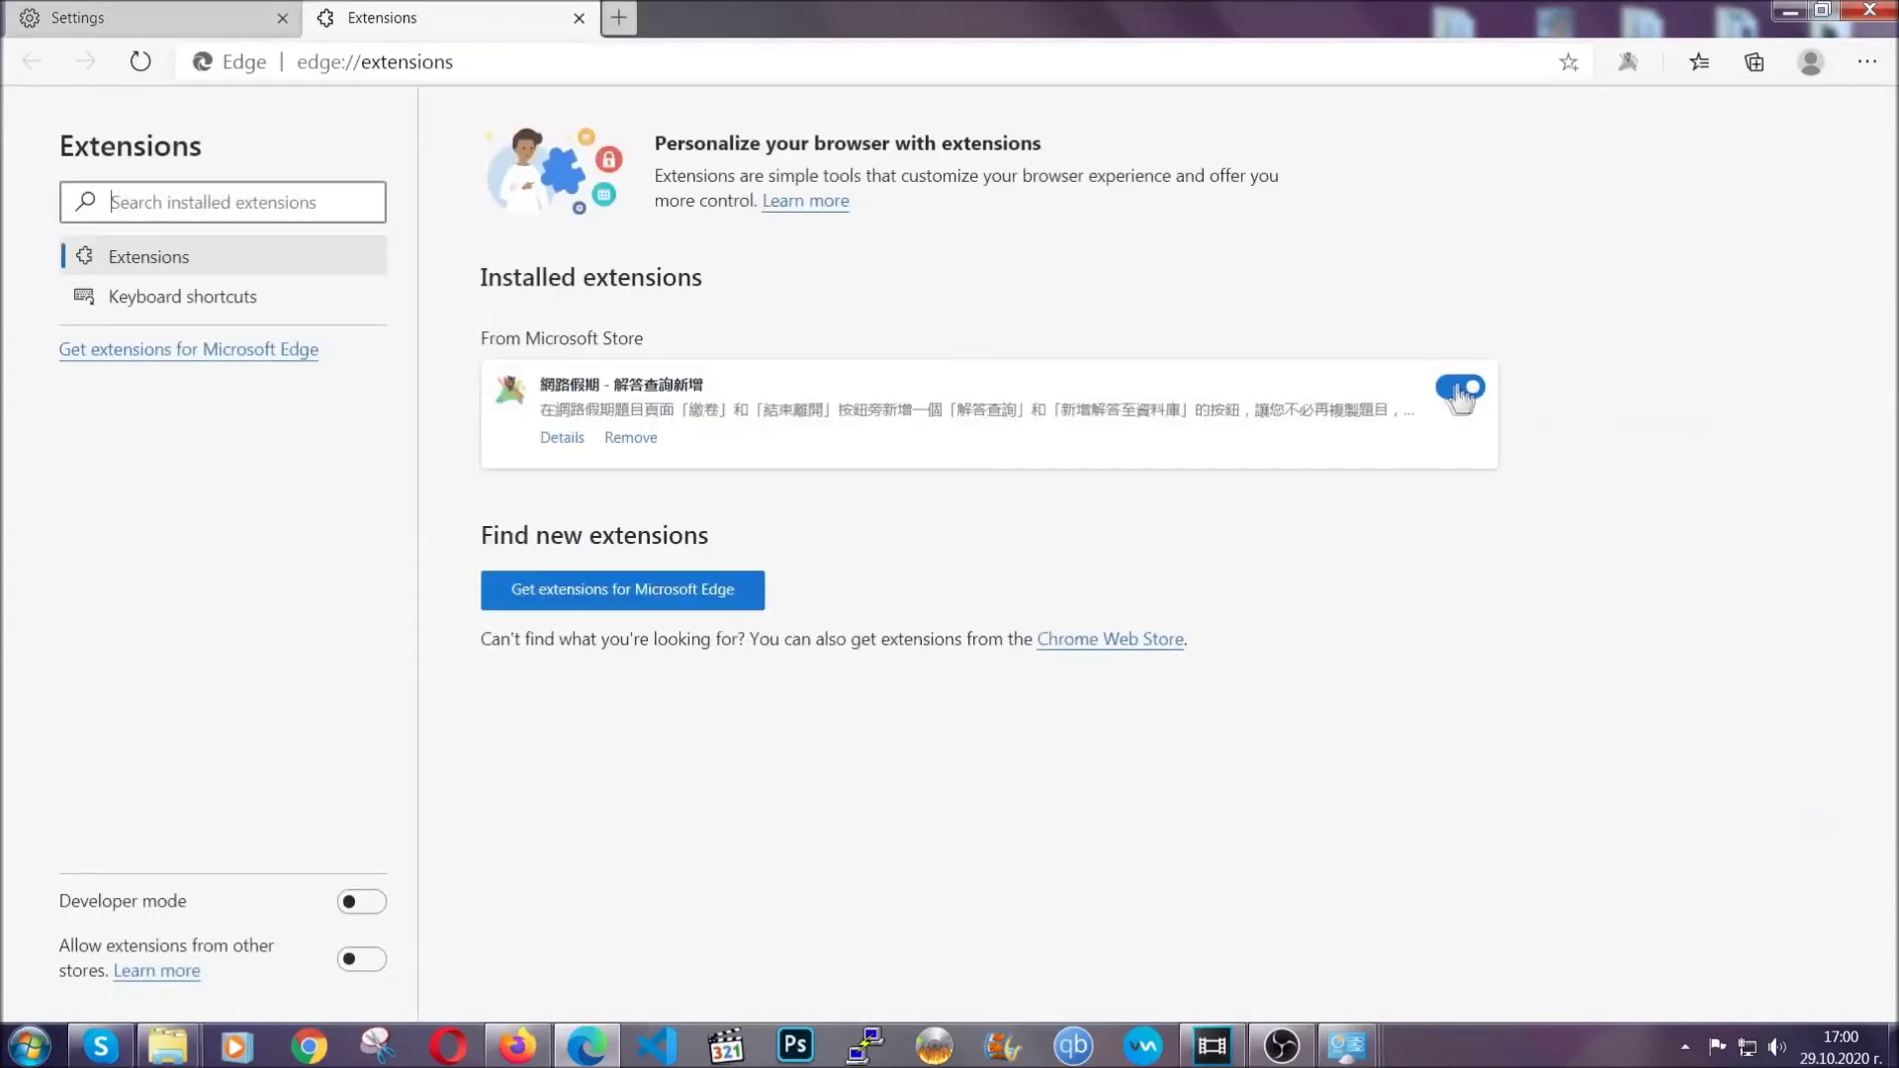
left_click(620, 441)
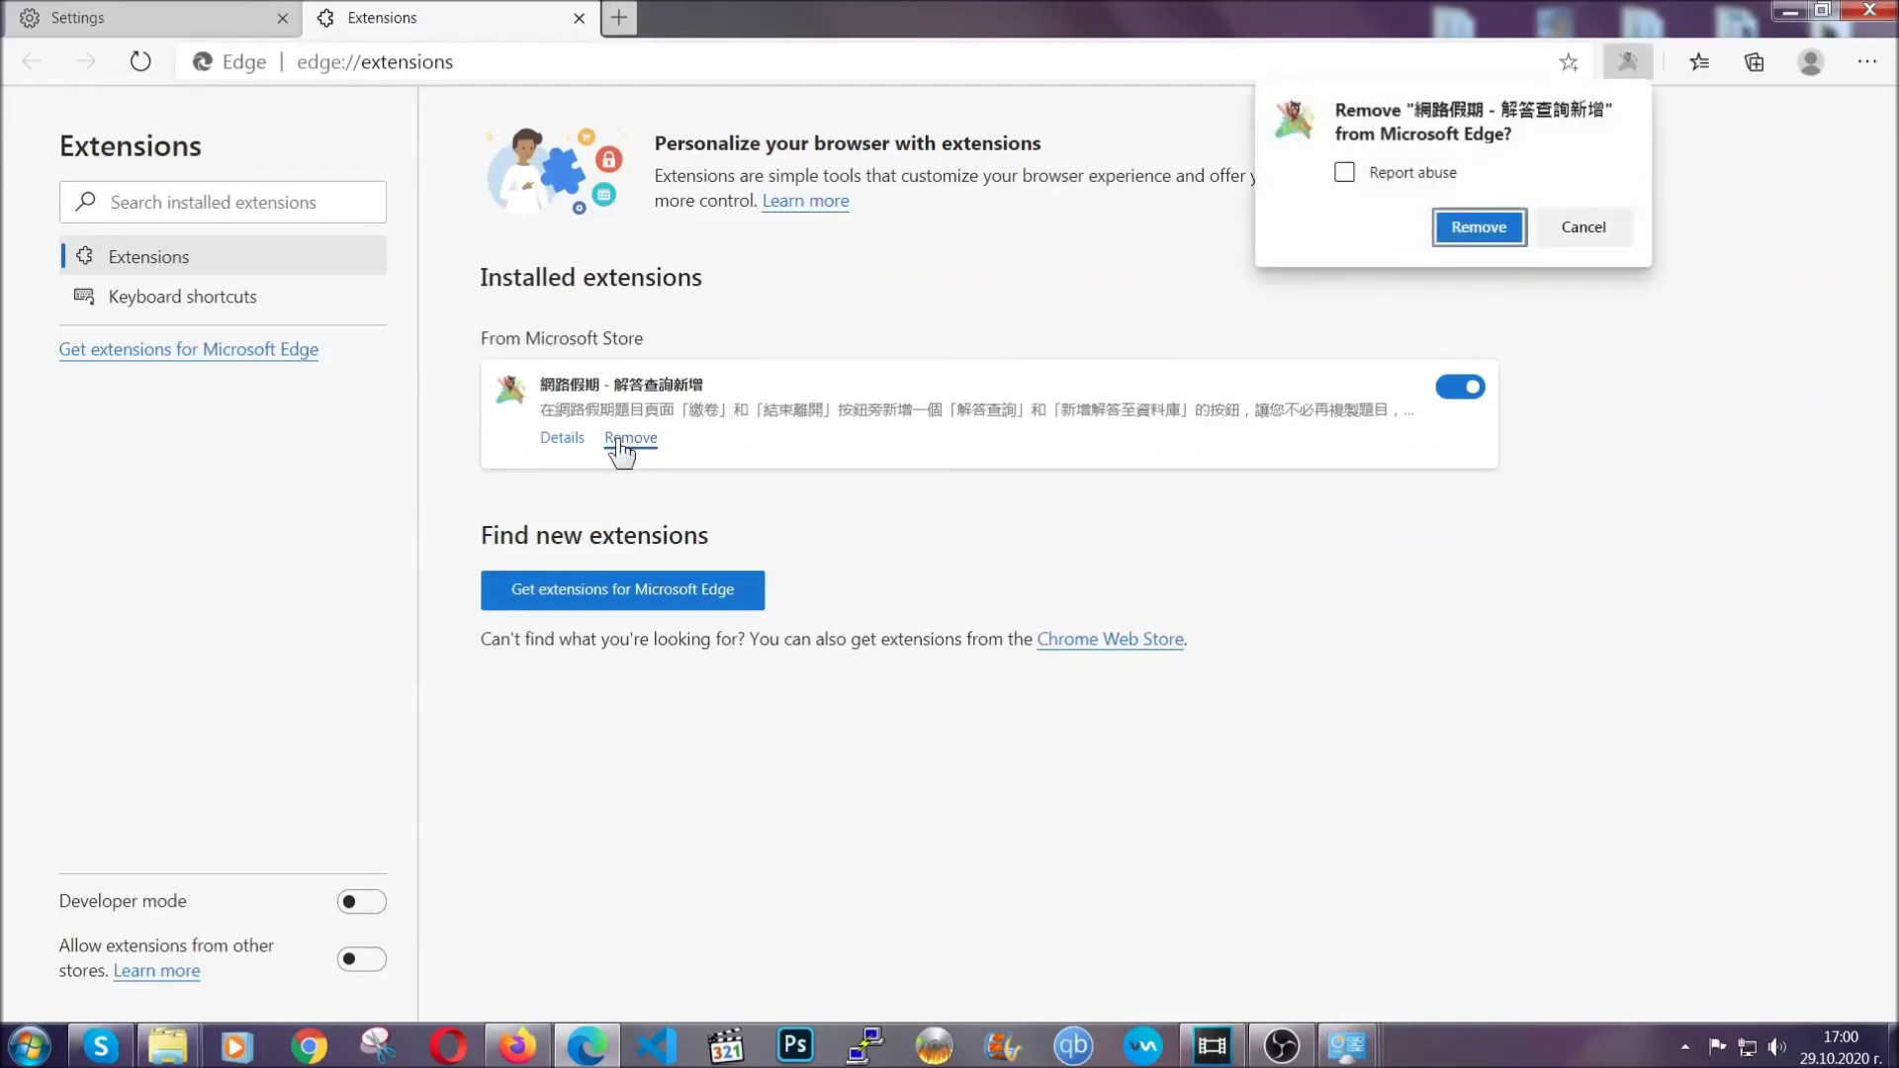
left_click(1474, 225)
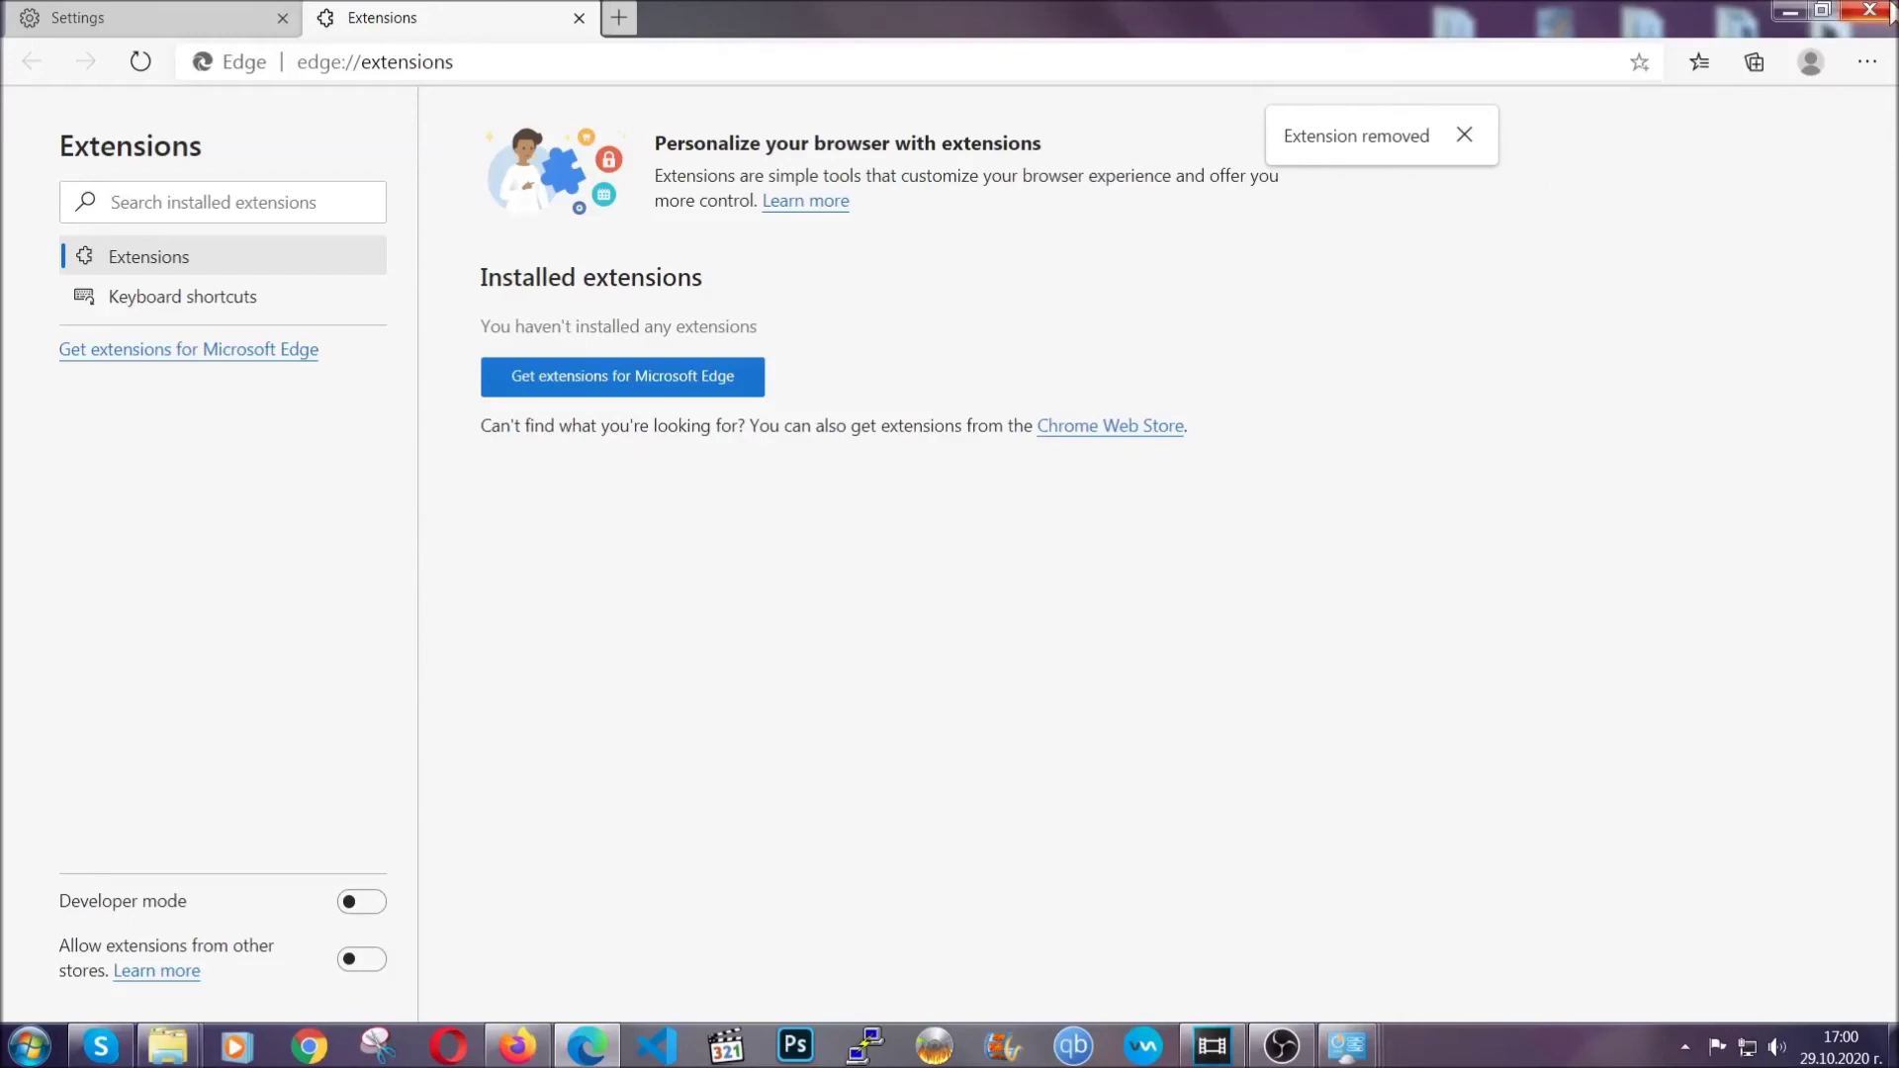
left_click(1887, 12)
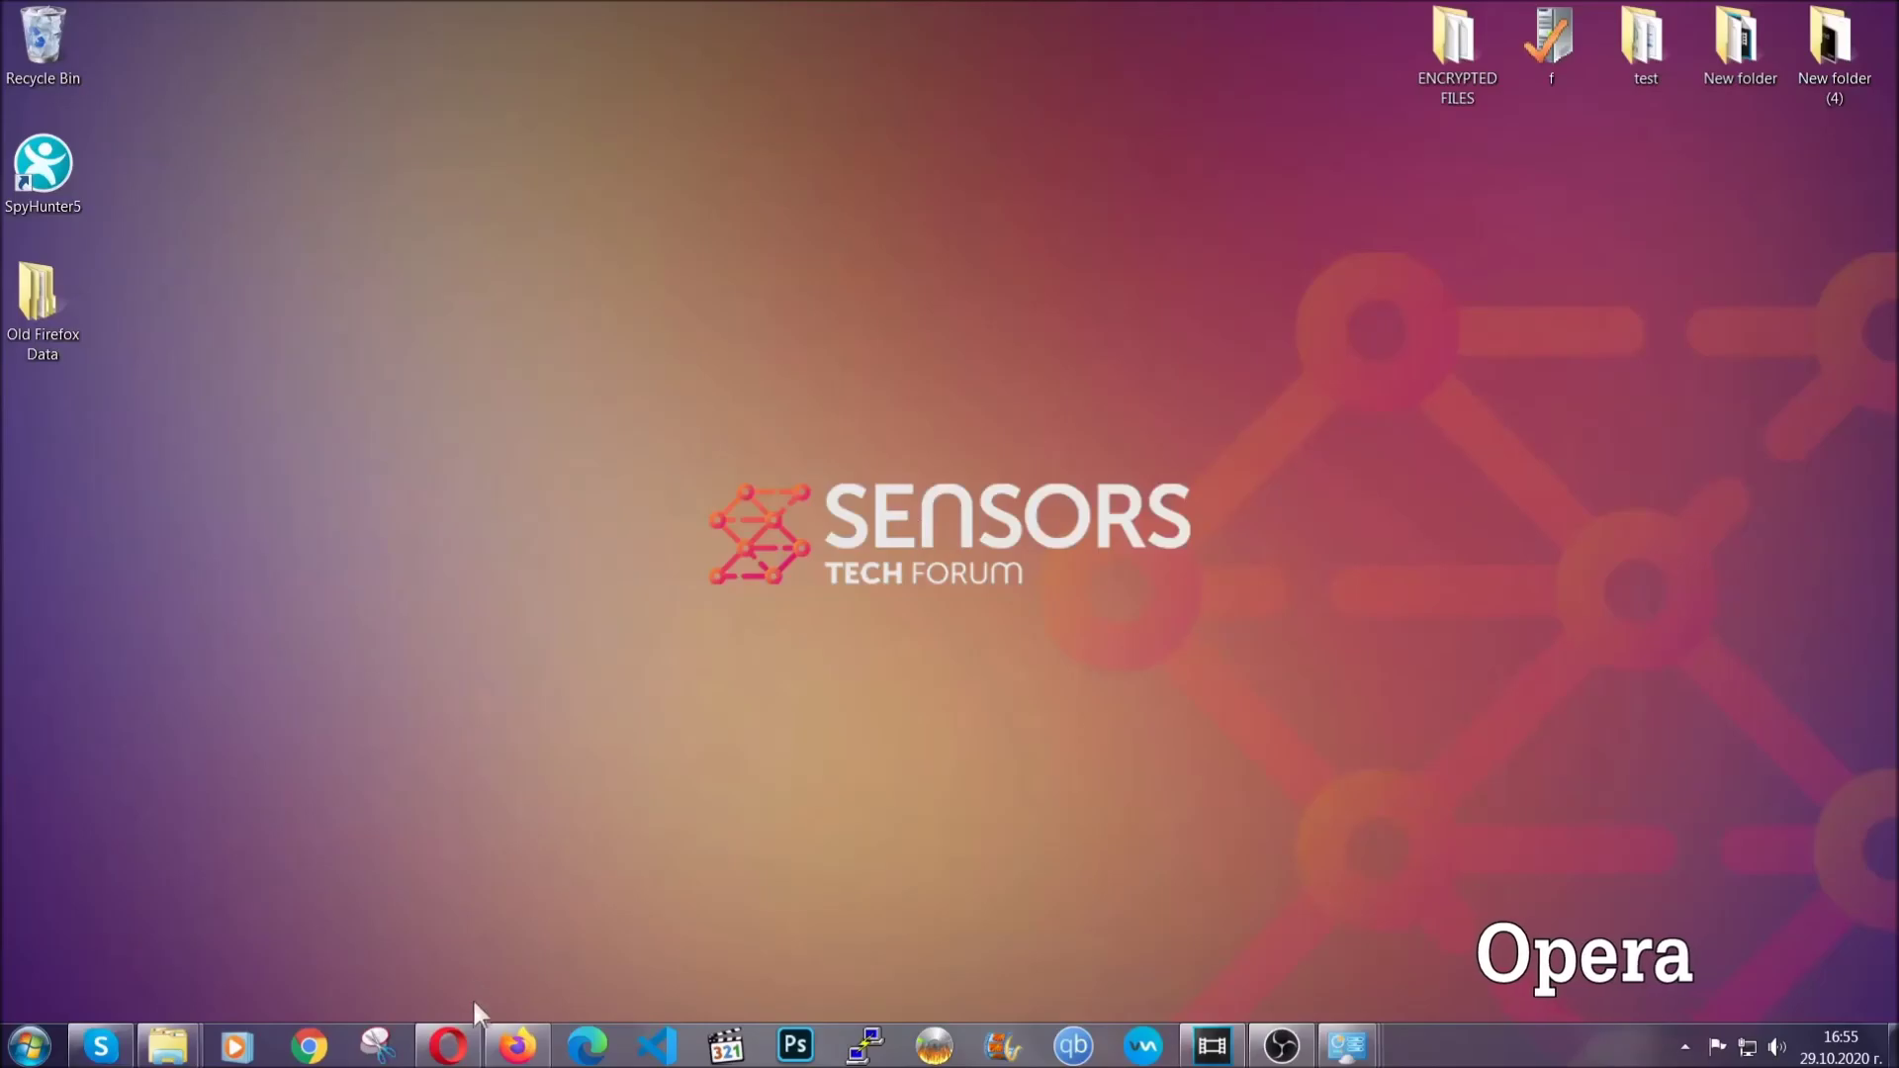
- Launch Opera and load opera://settings/clearBrowserData to bring up the Clear browsing data dialog
left_click(451, 1041)
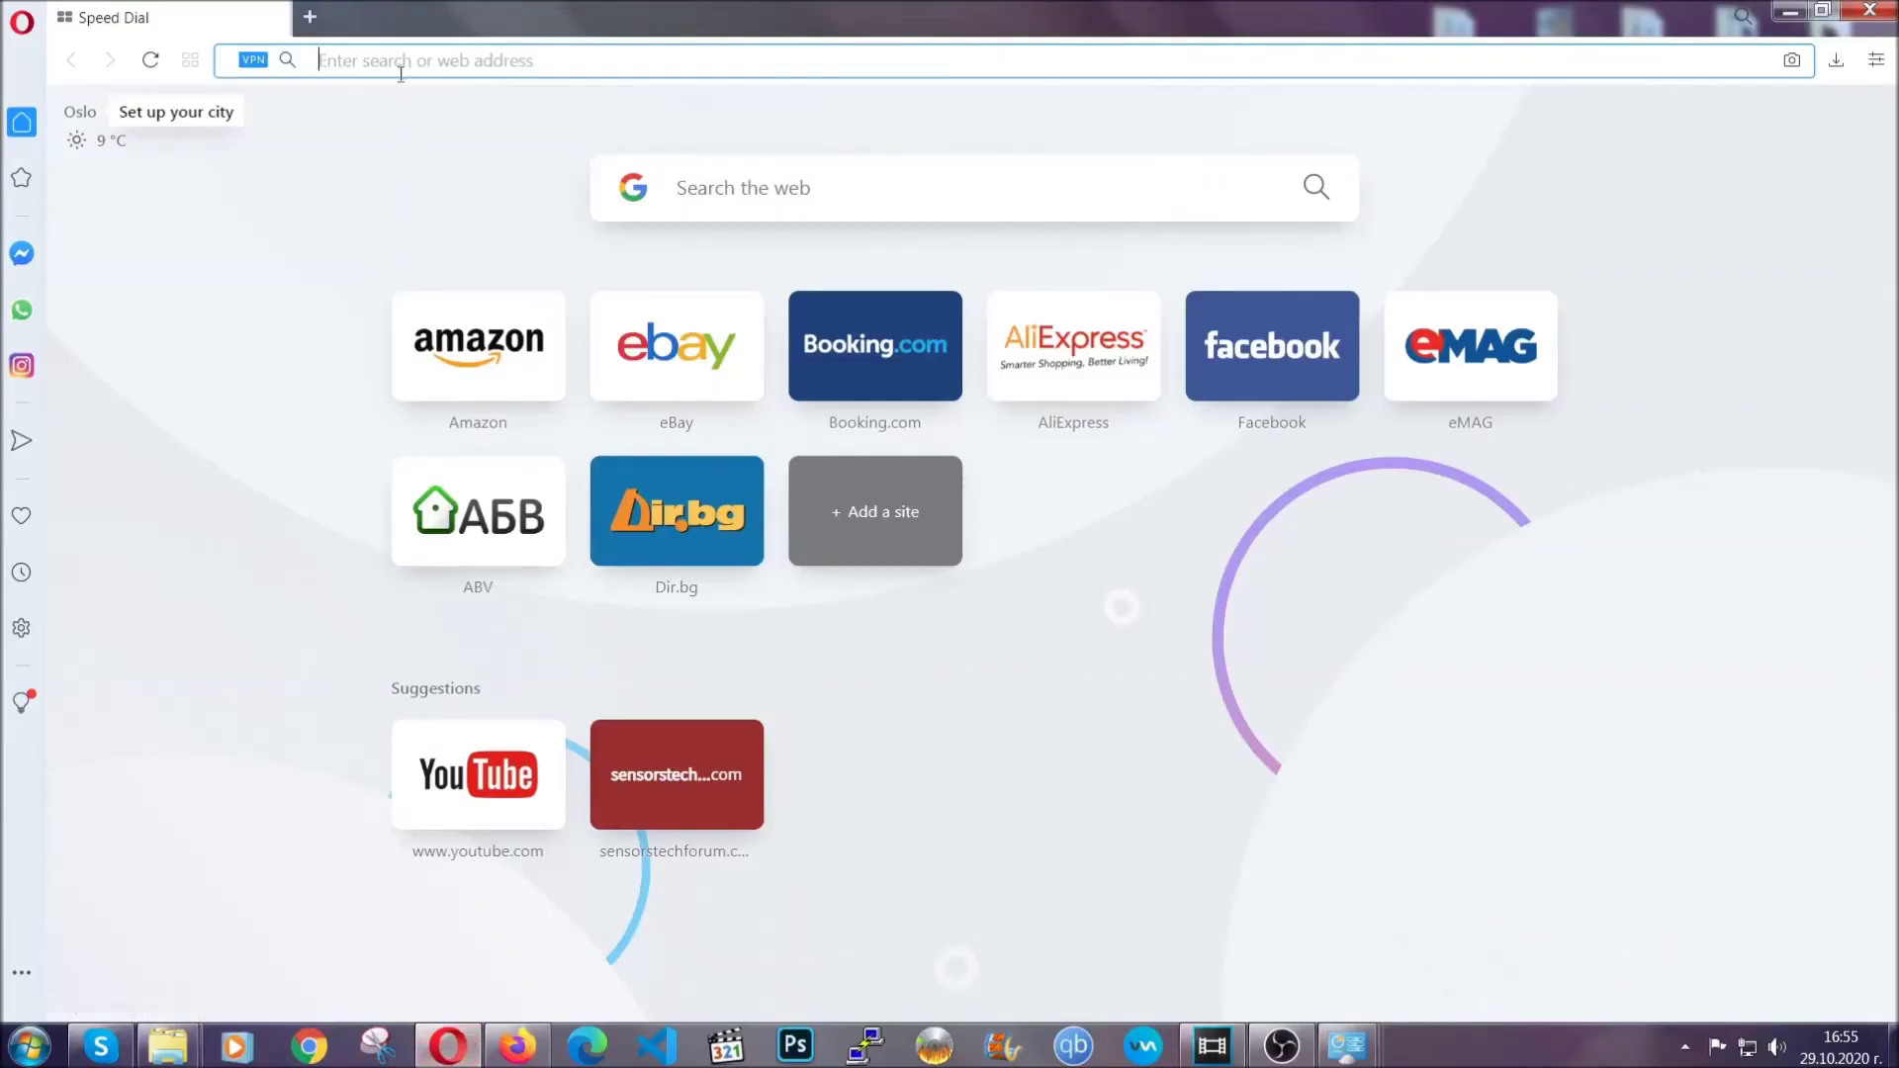
type("opera")
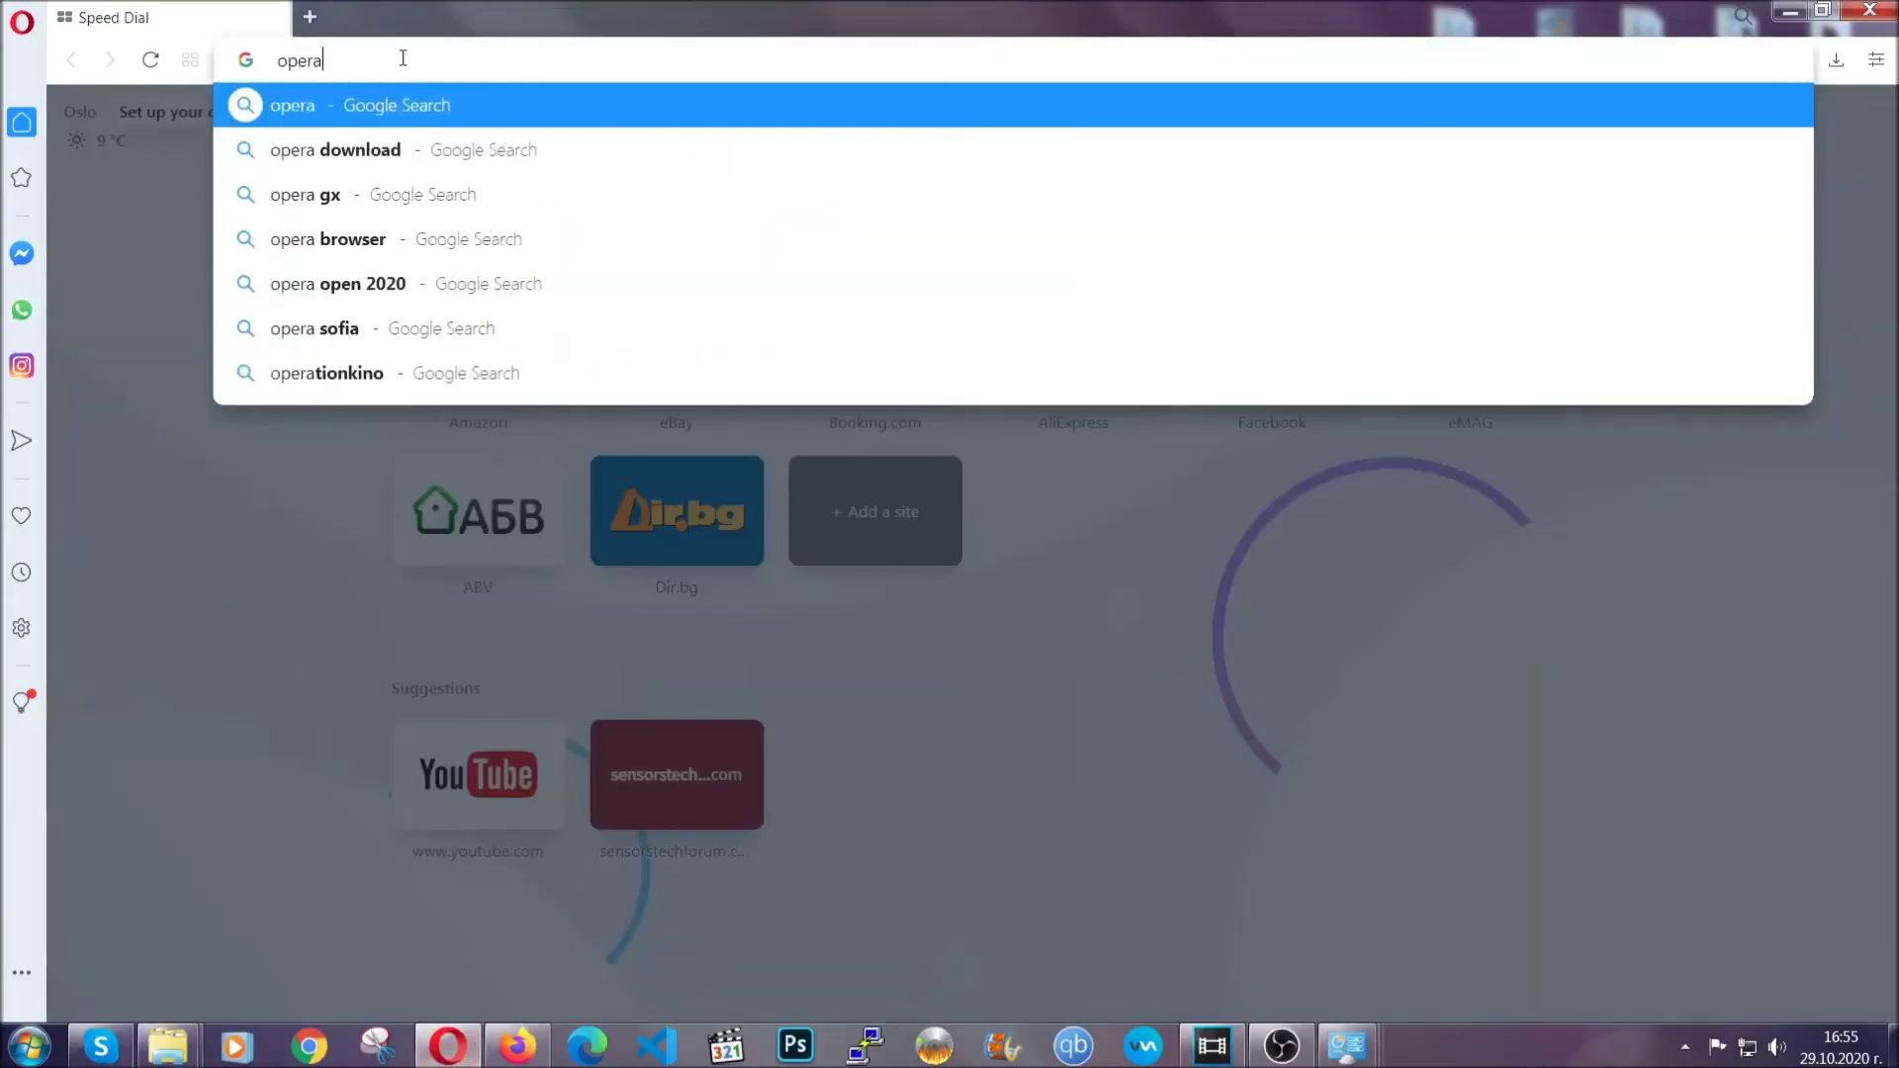
type("://settings/c")
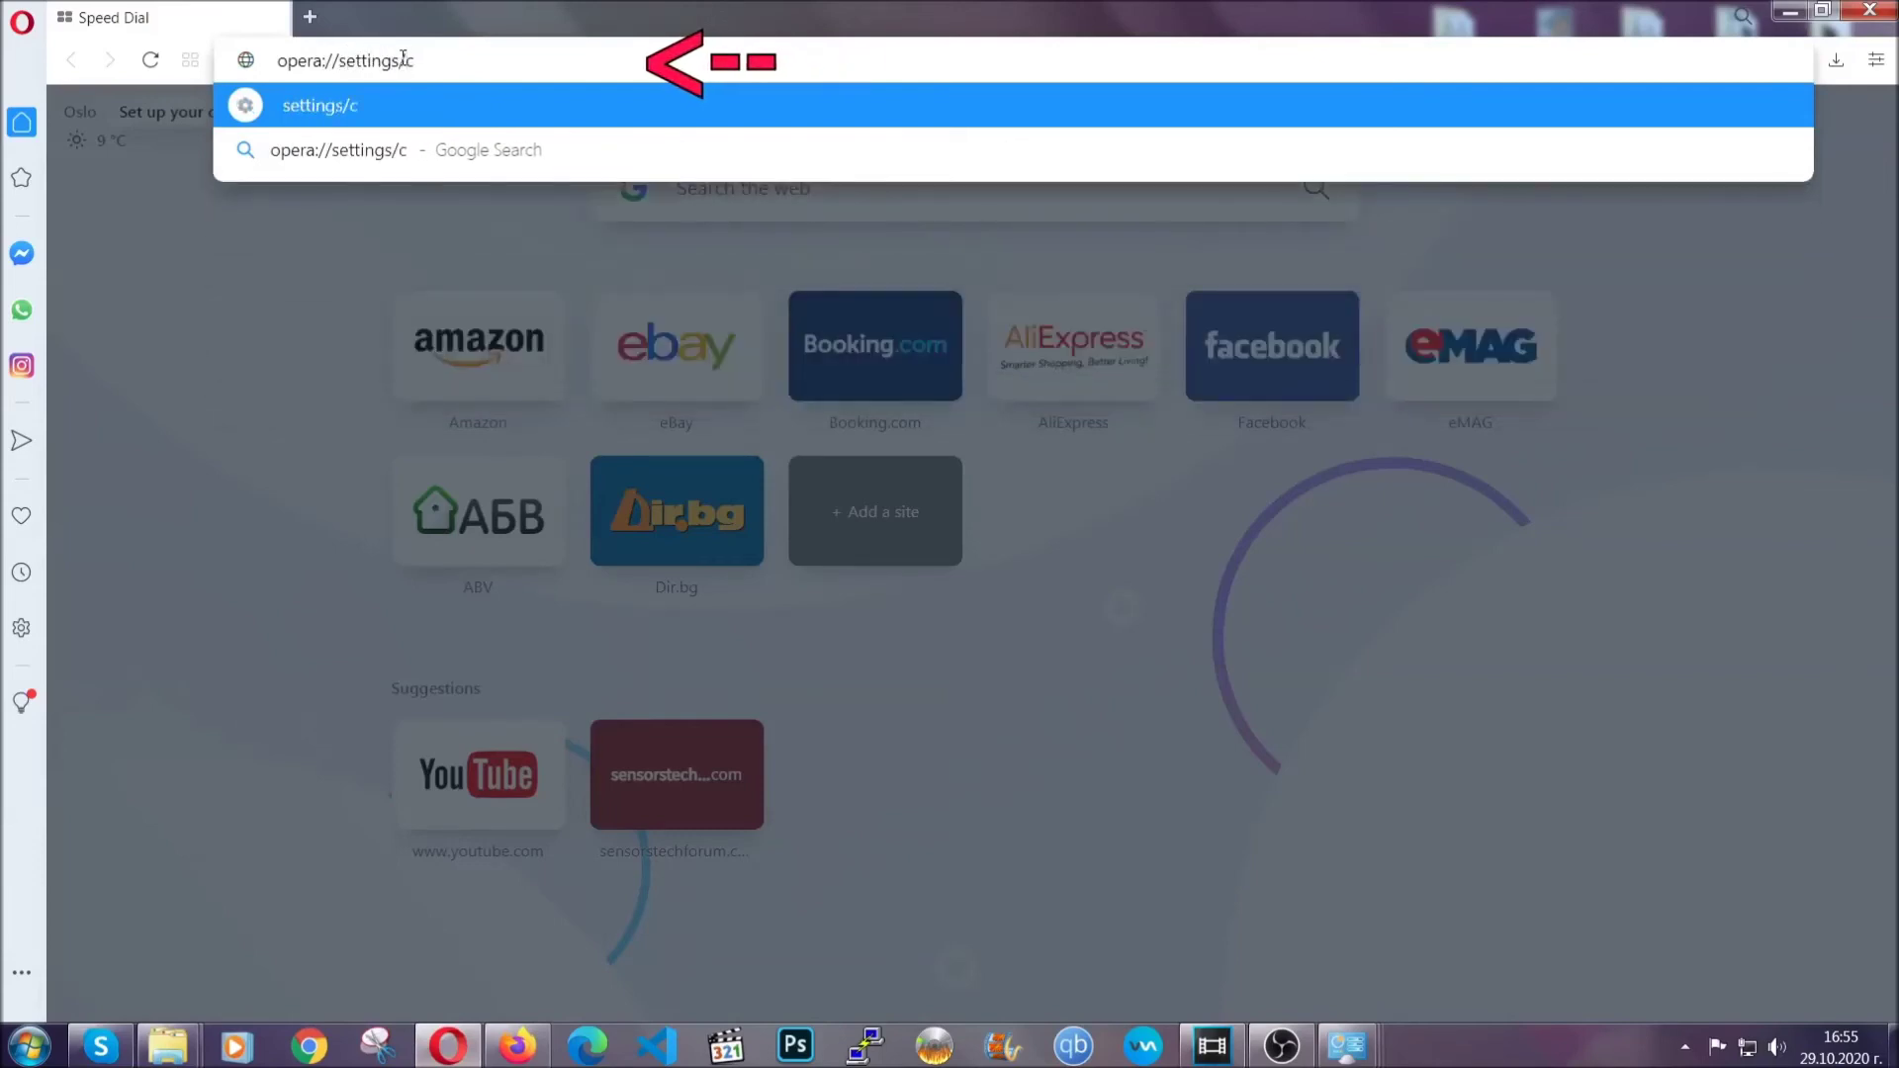
type("learBrr")
key("BackSpace")
type("owserD")
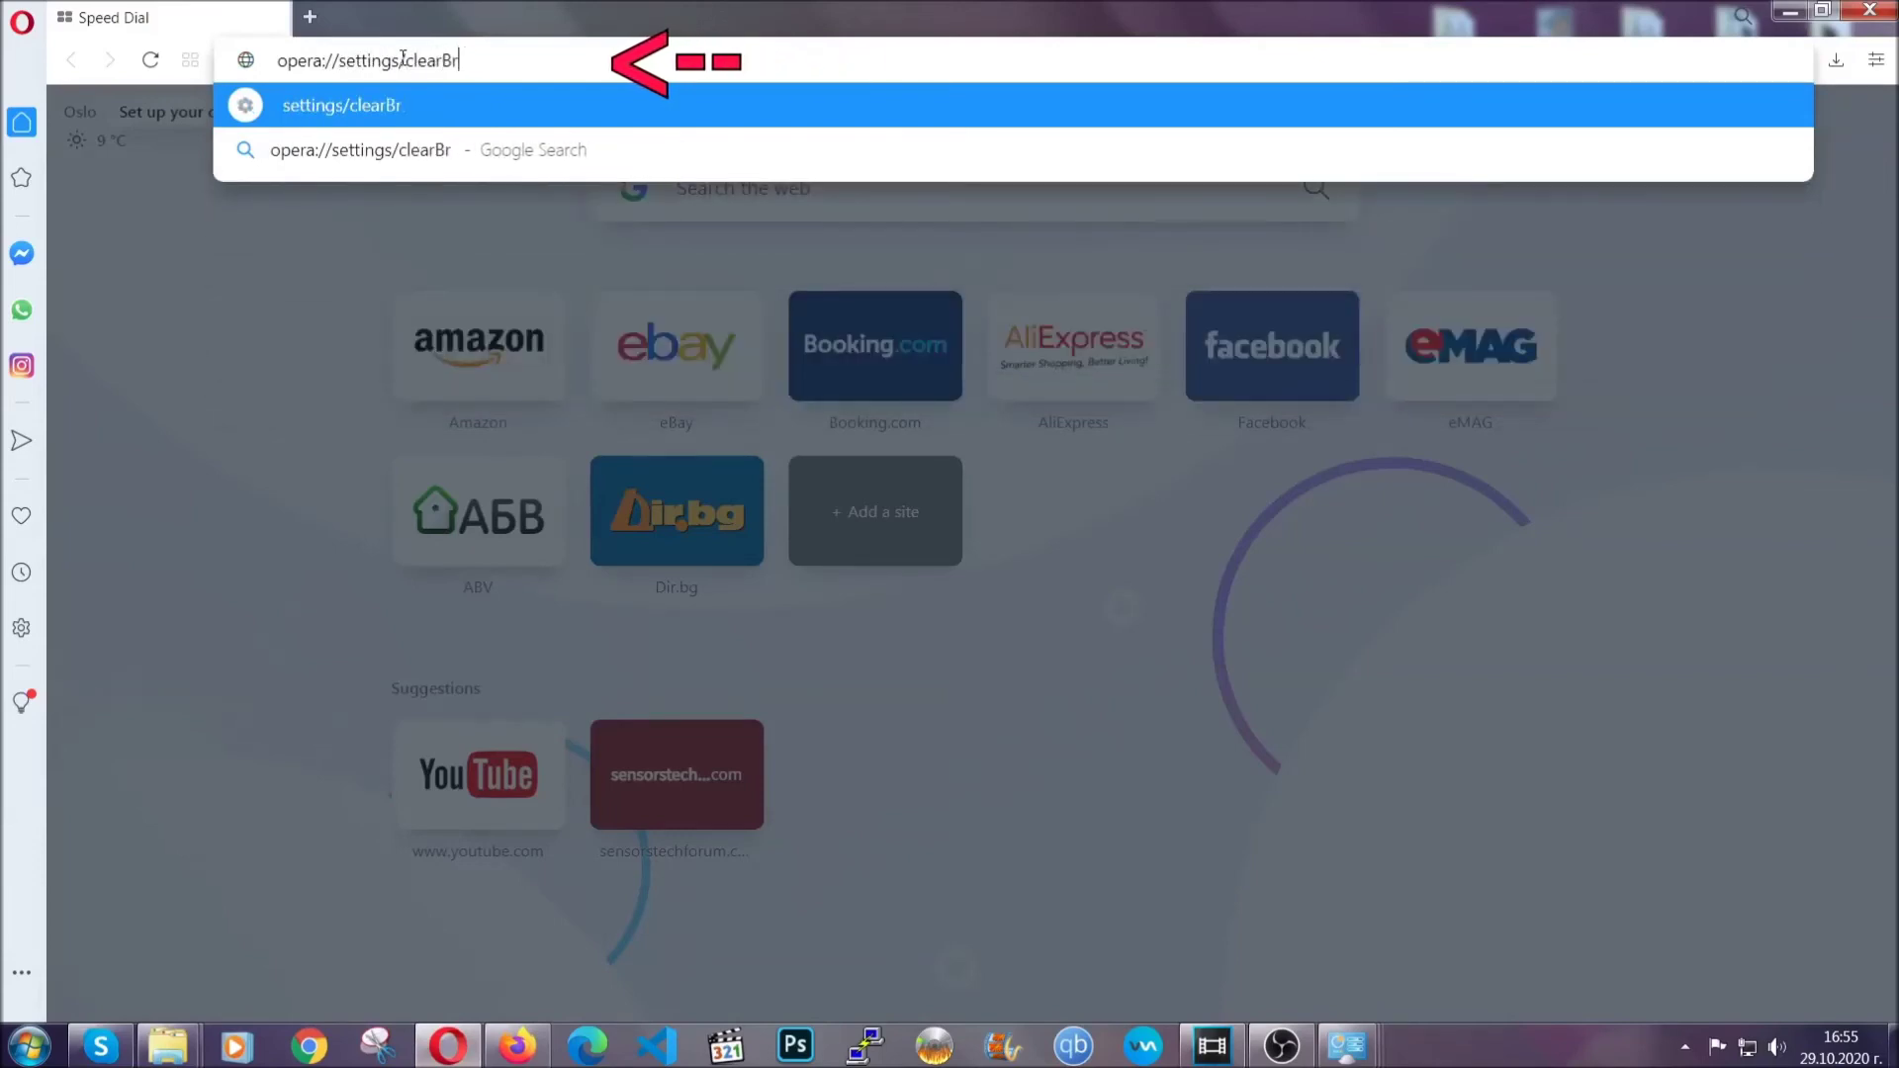
type("ata")
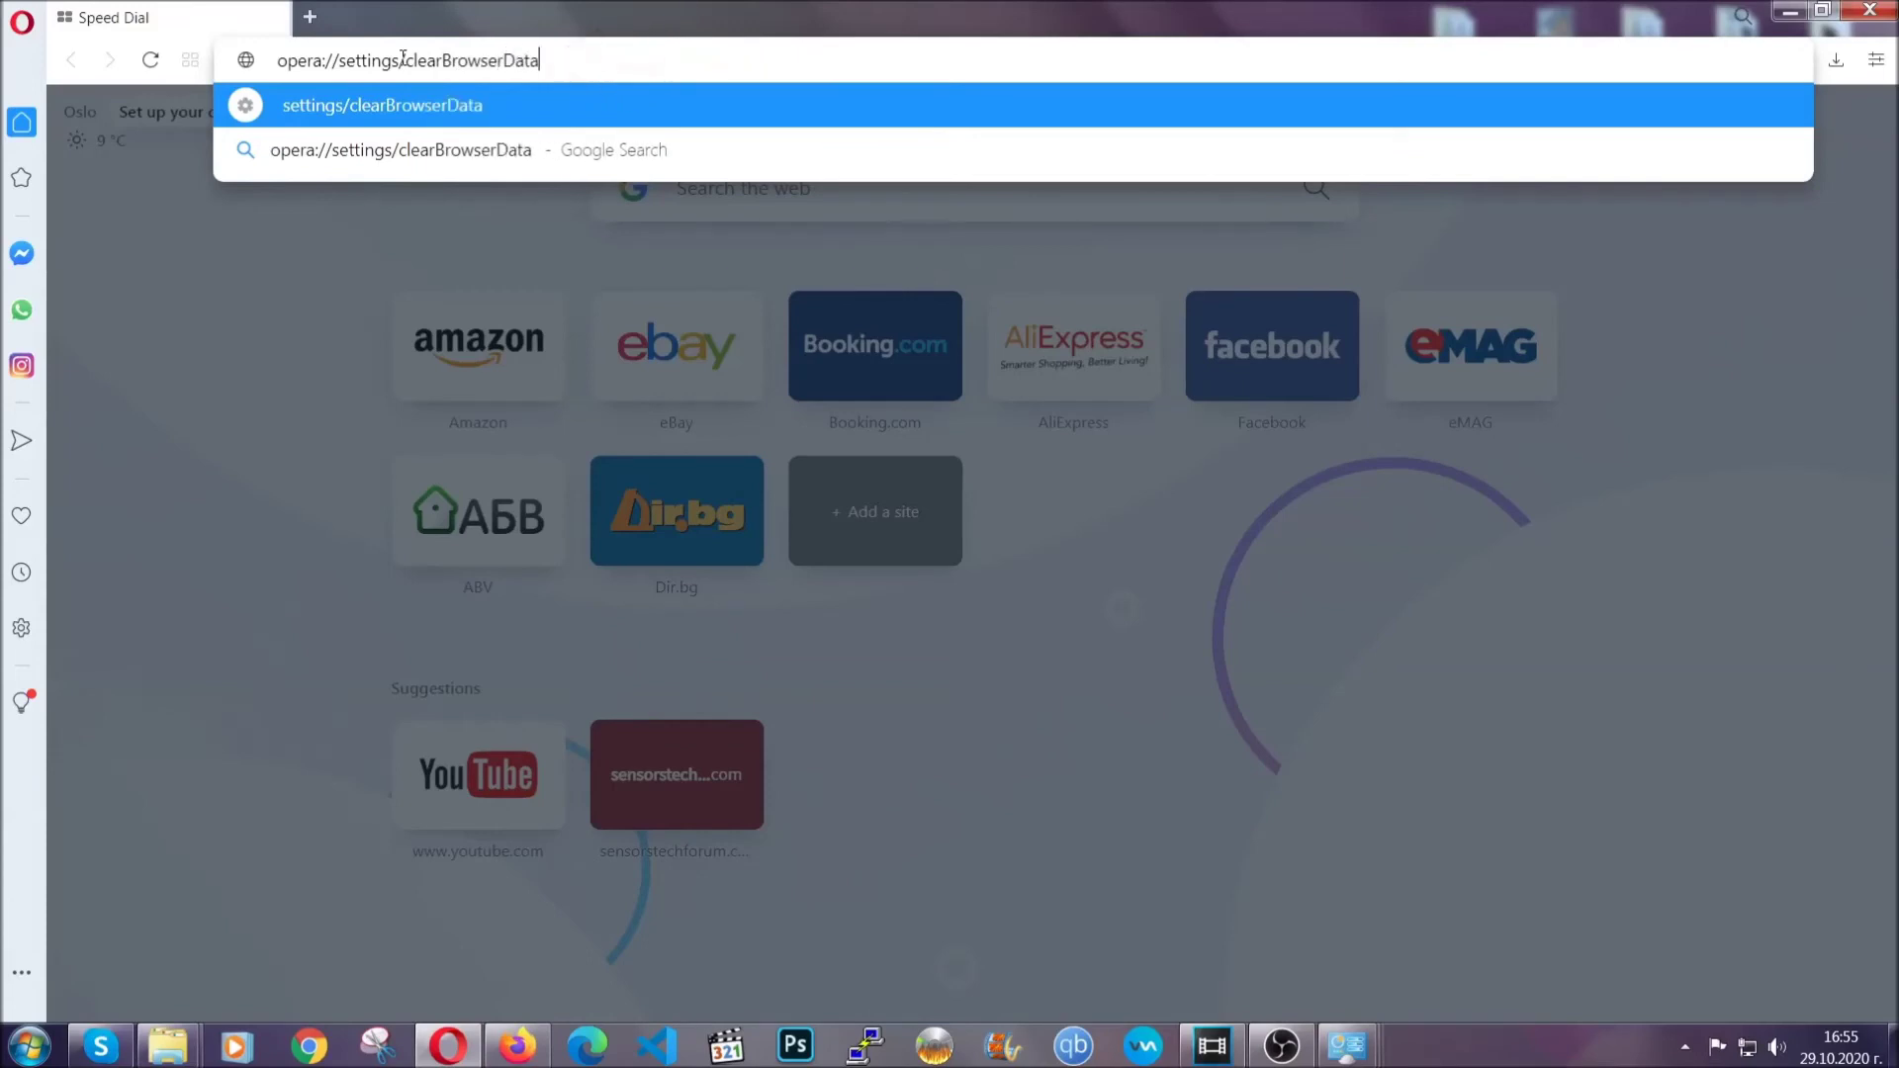
key("Return")
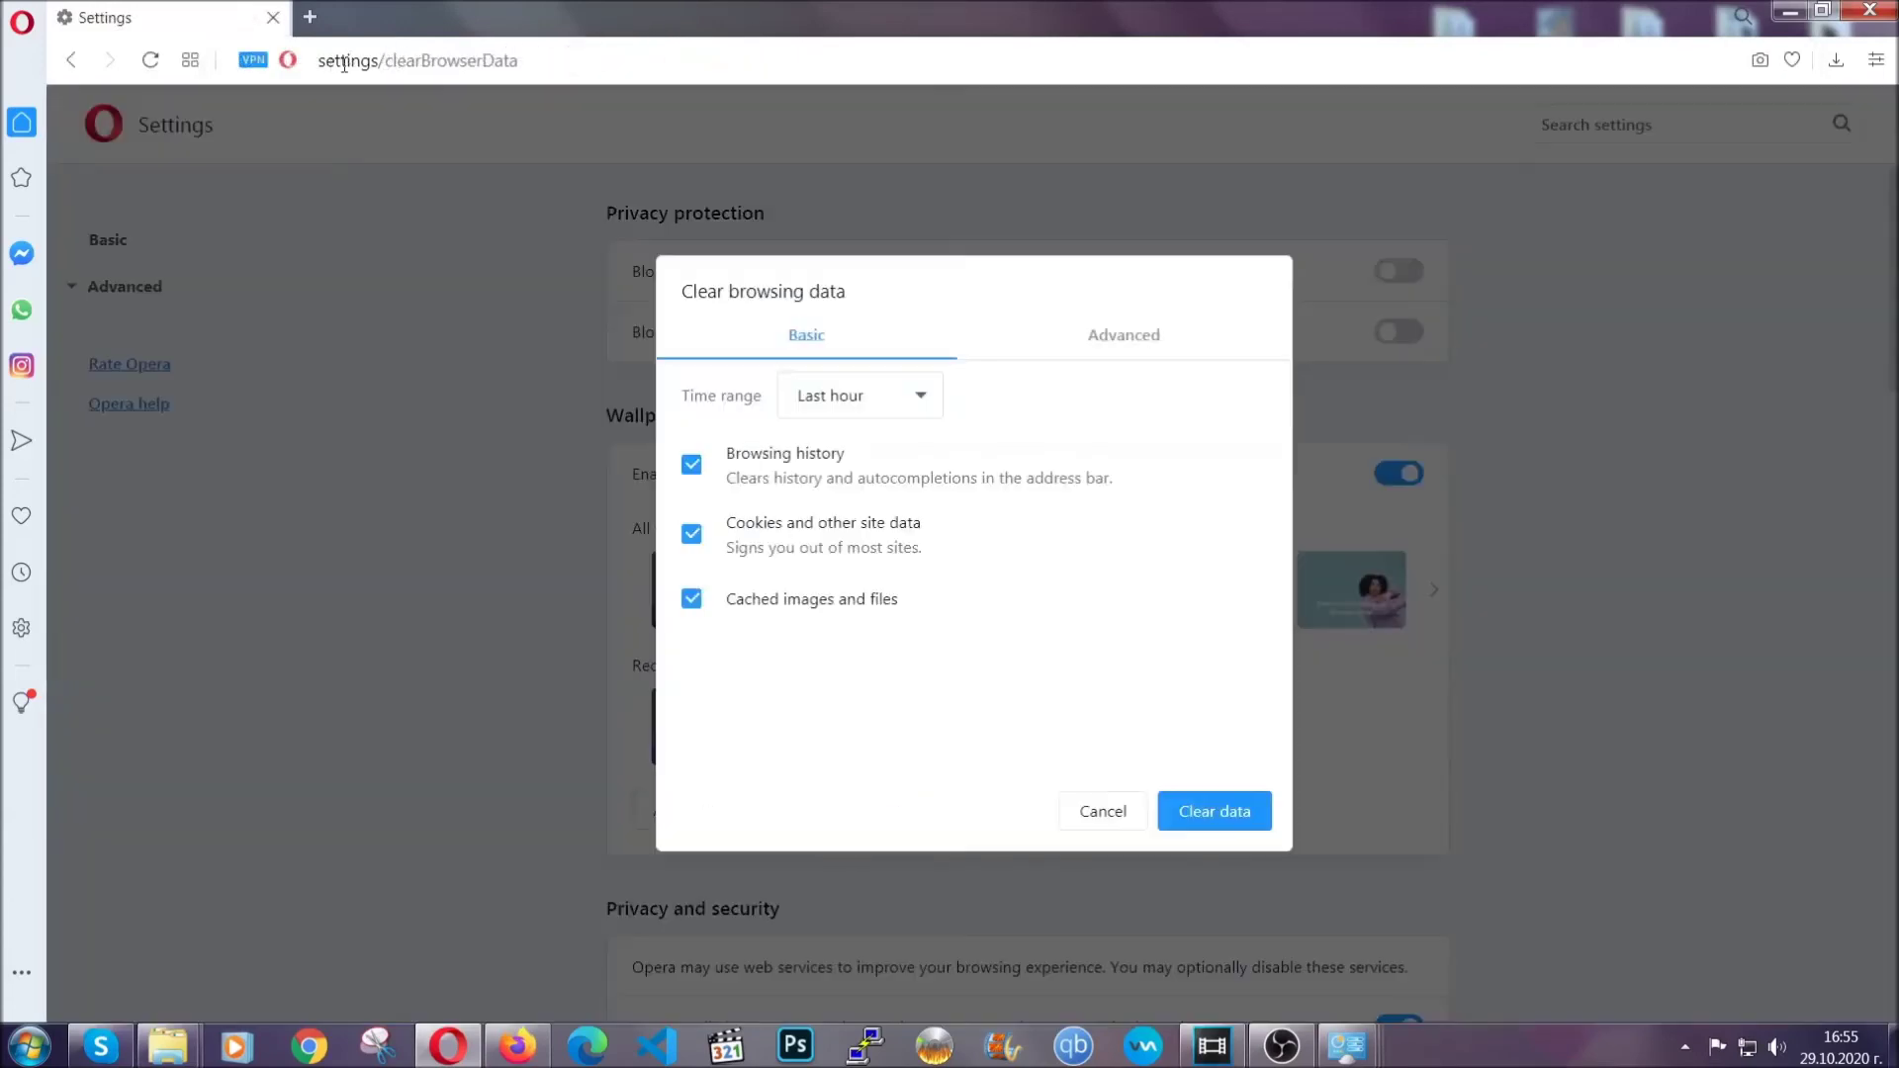
- On the Advanced tab, clear All time data, adding Site Settings and Hosted app data
left_click(1121, 346)
left_click(945, 396)
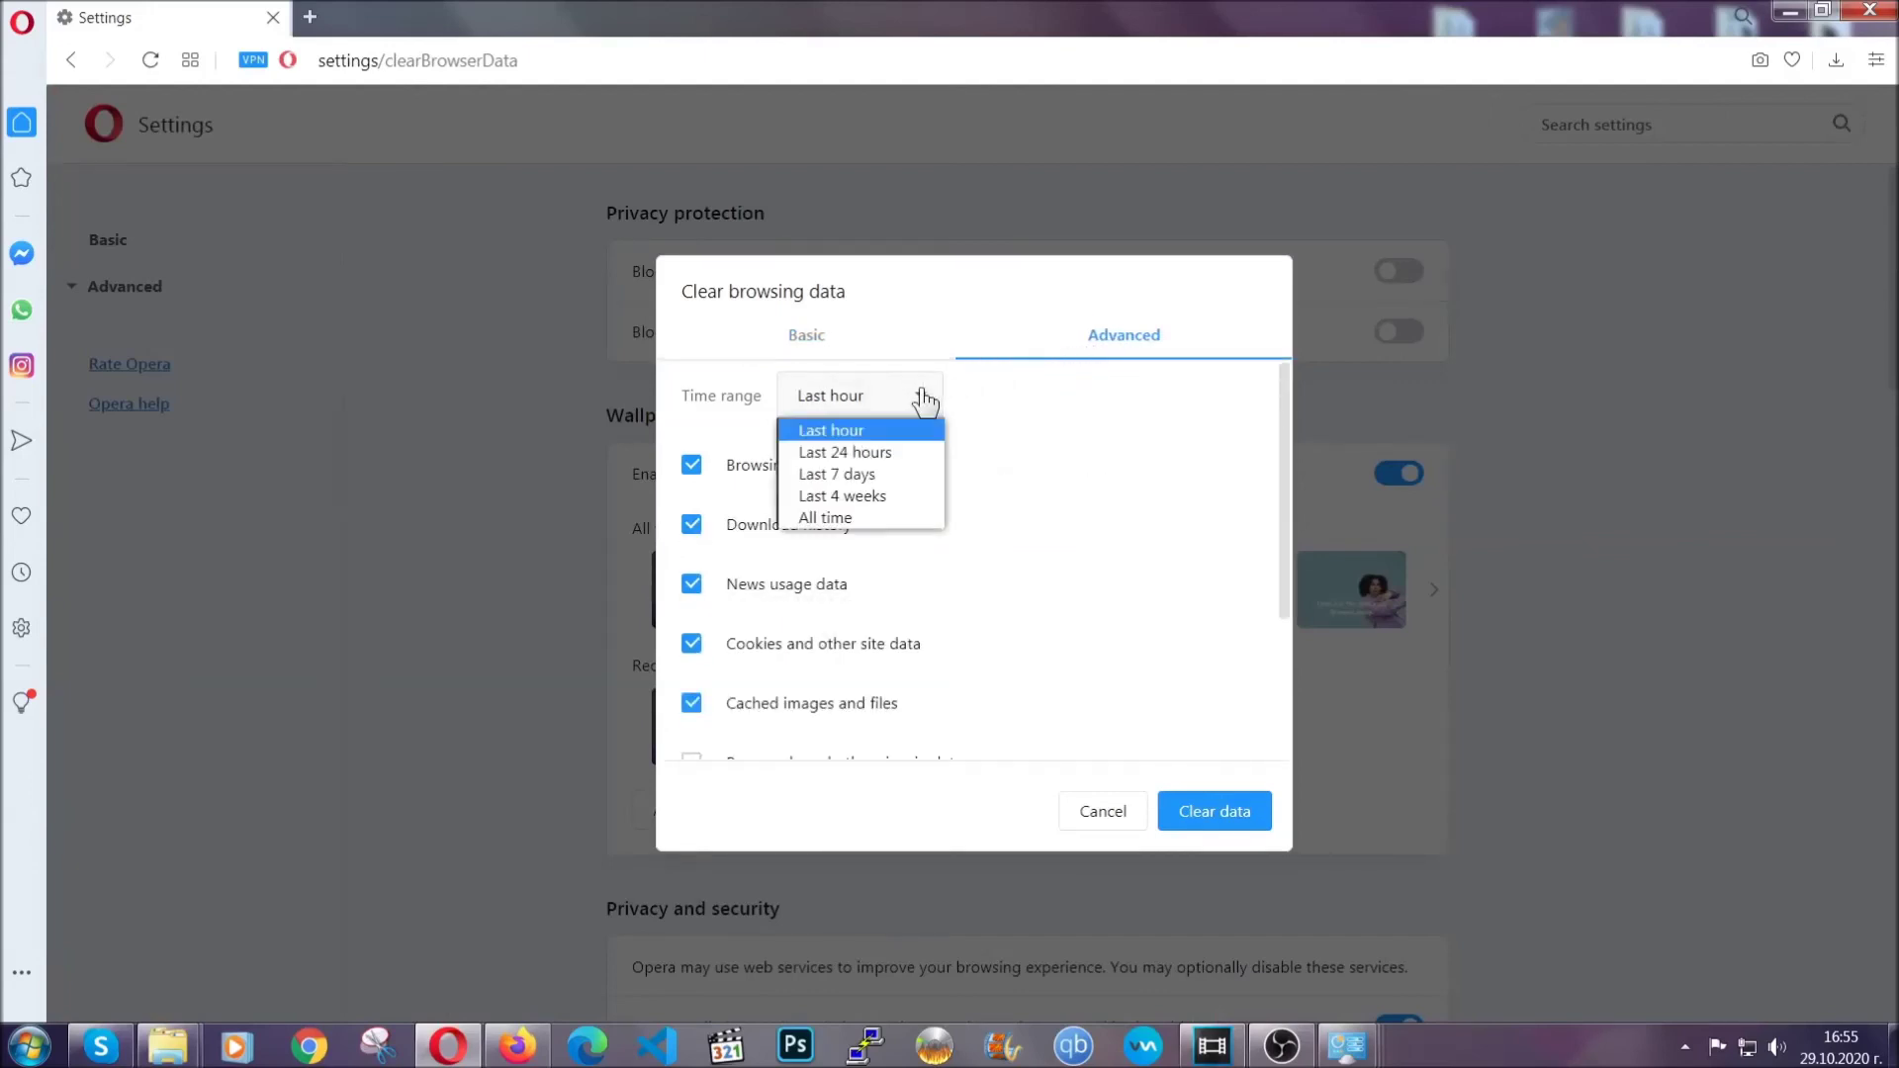
left_click(858, 515)
scroll(867, 529, "down", 3)
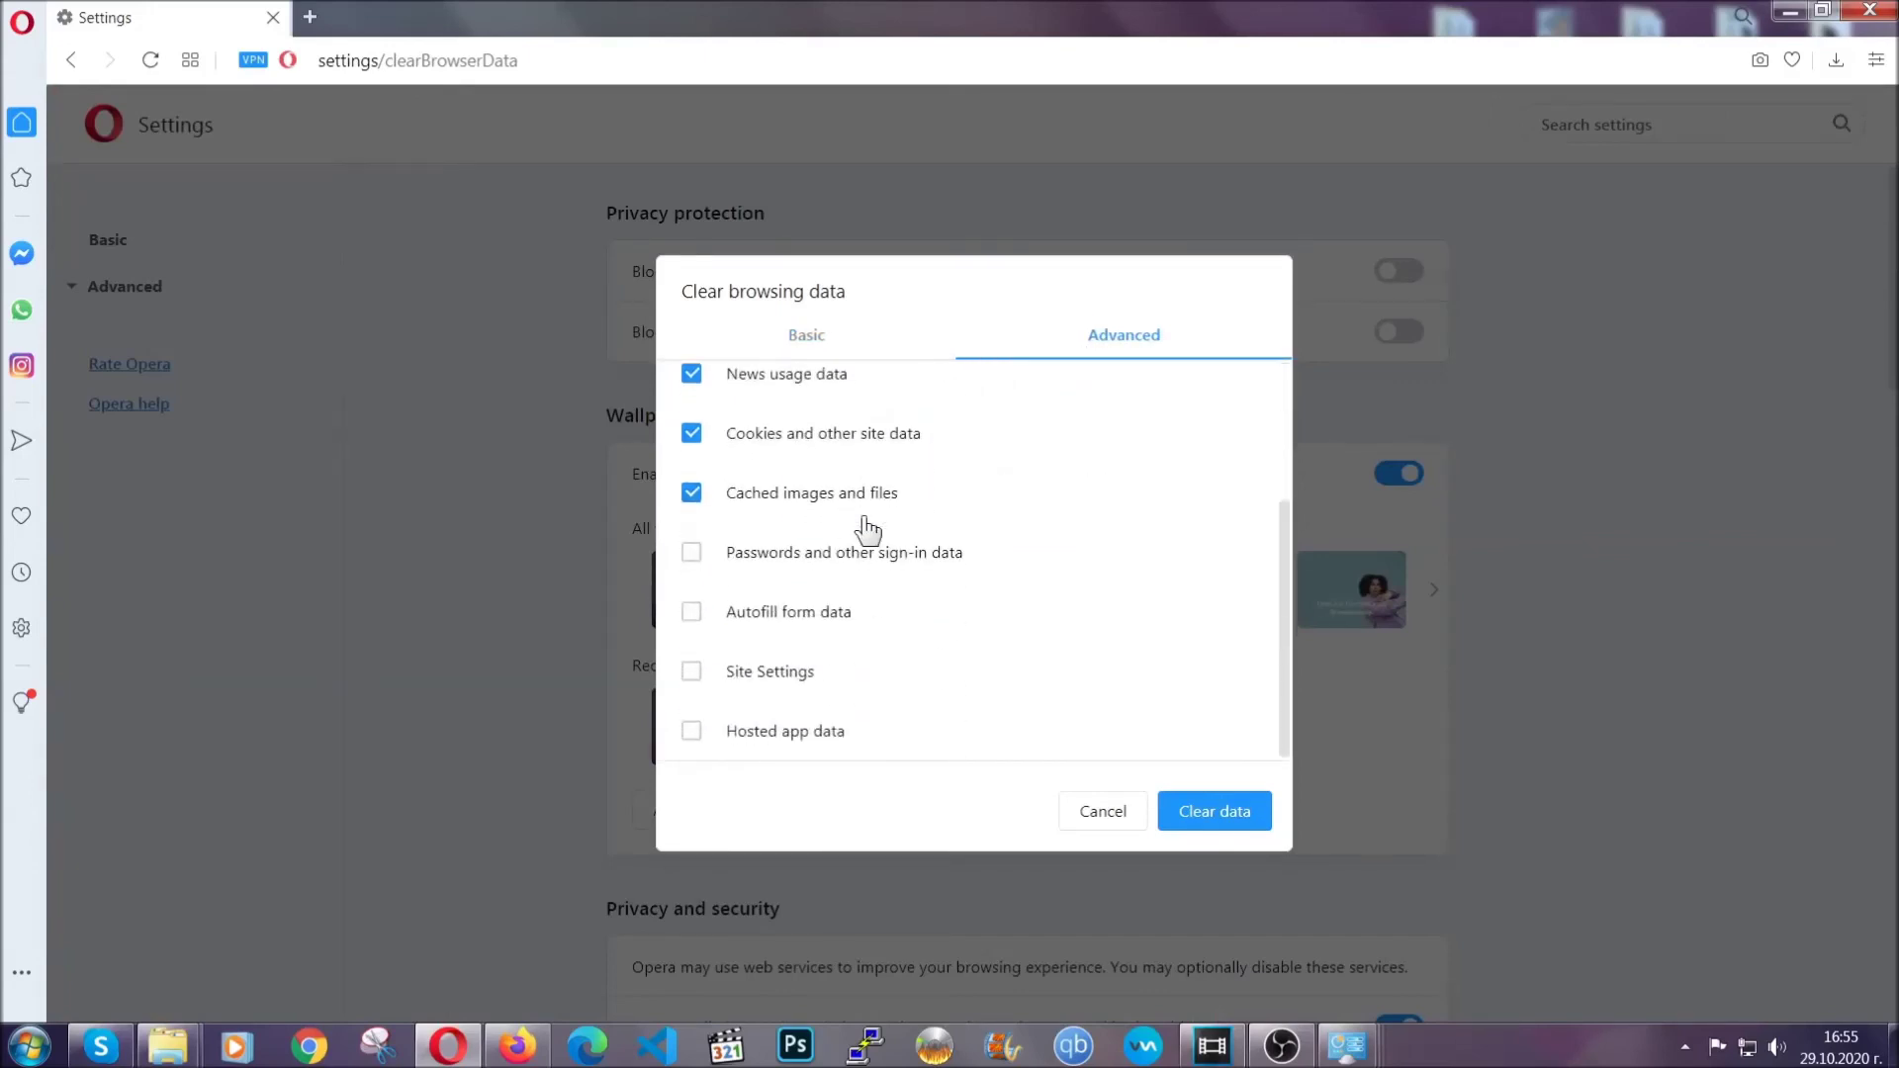
left_click(780, 674)
left_click(763, 732)
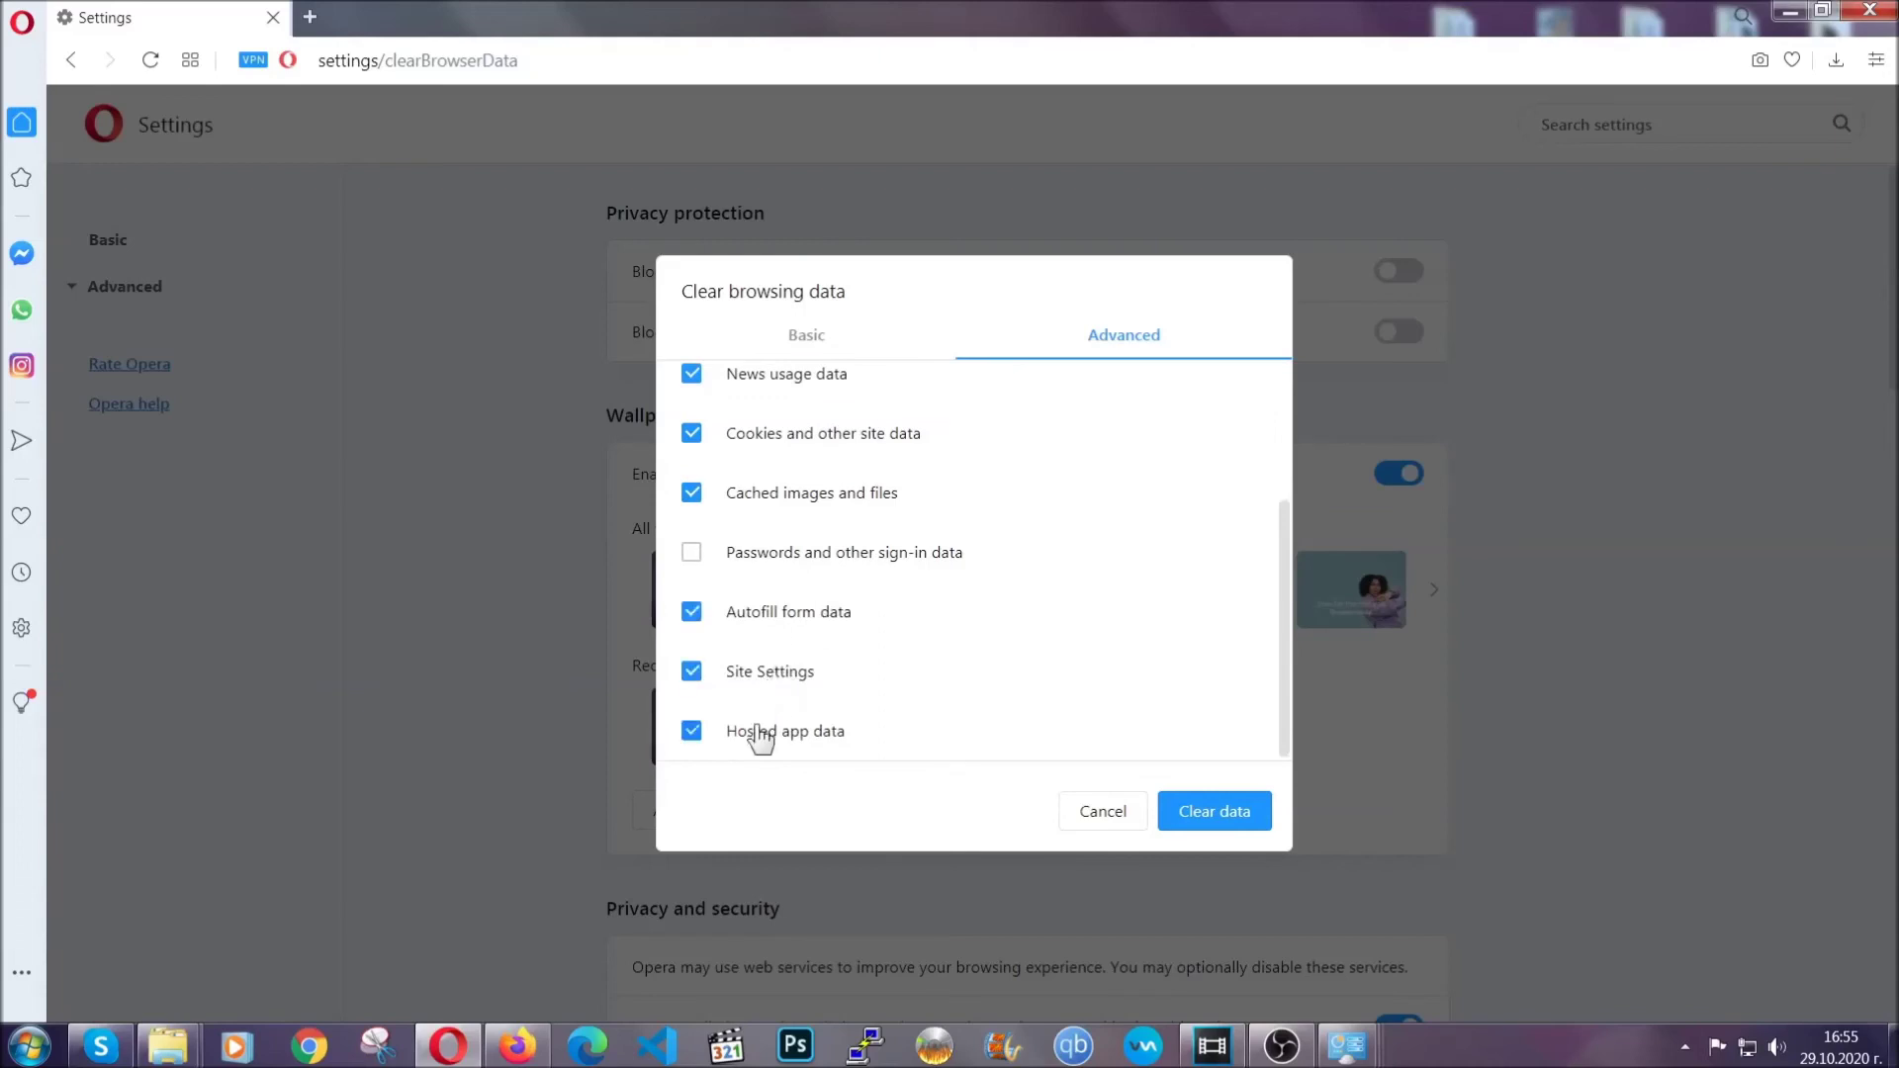
left_click(1197, 815)
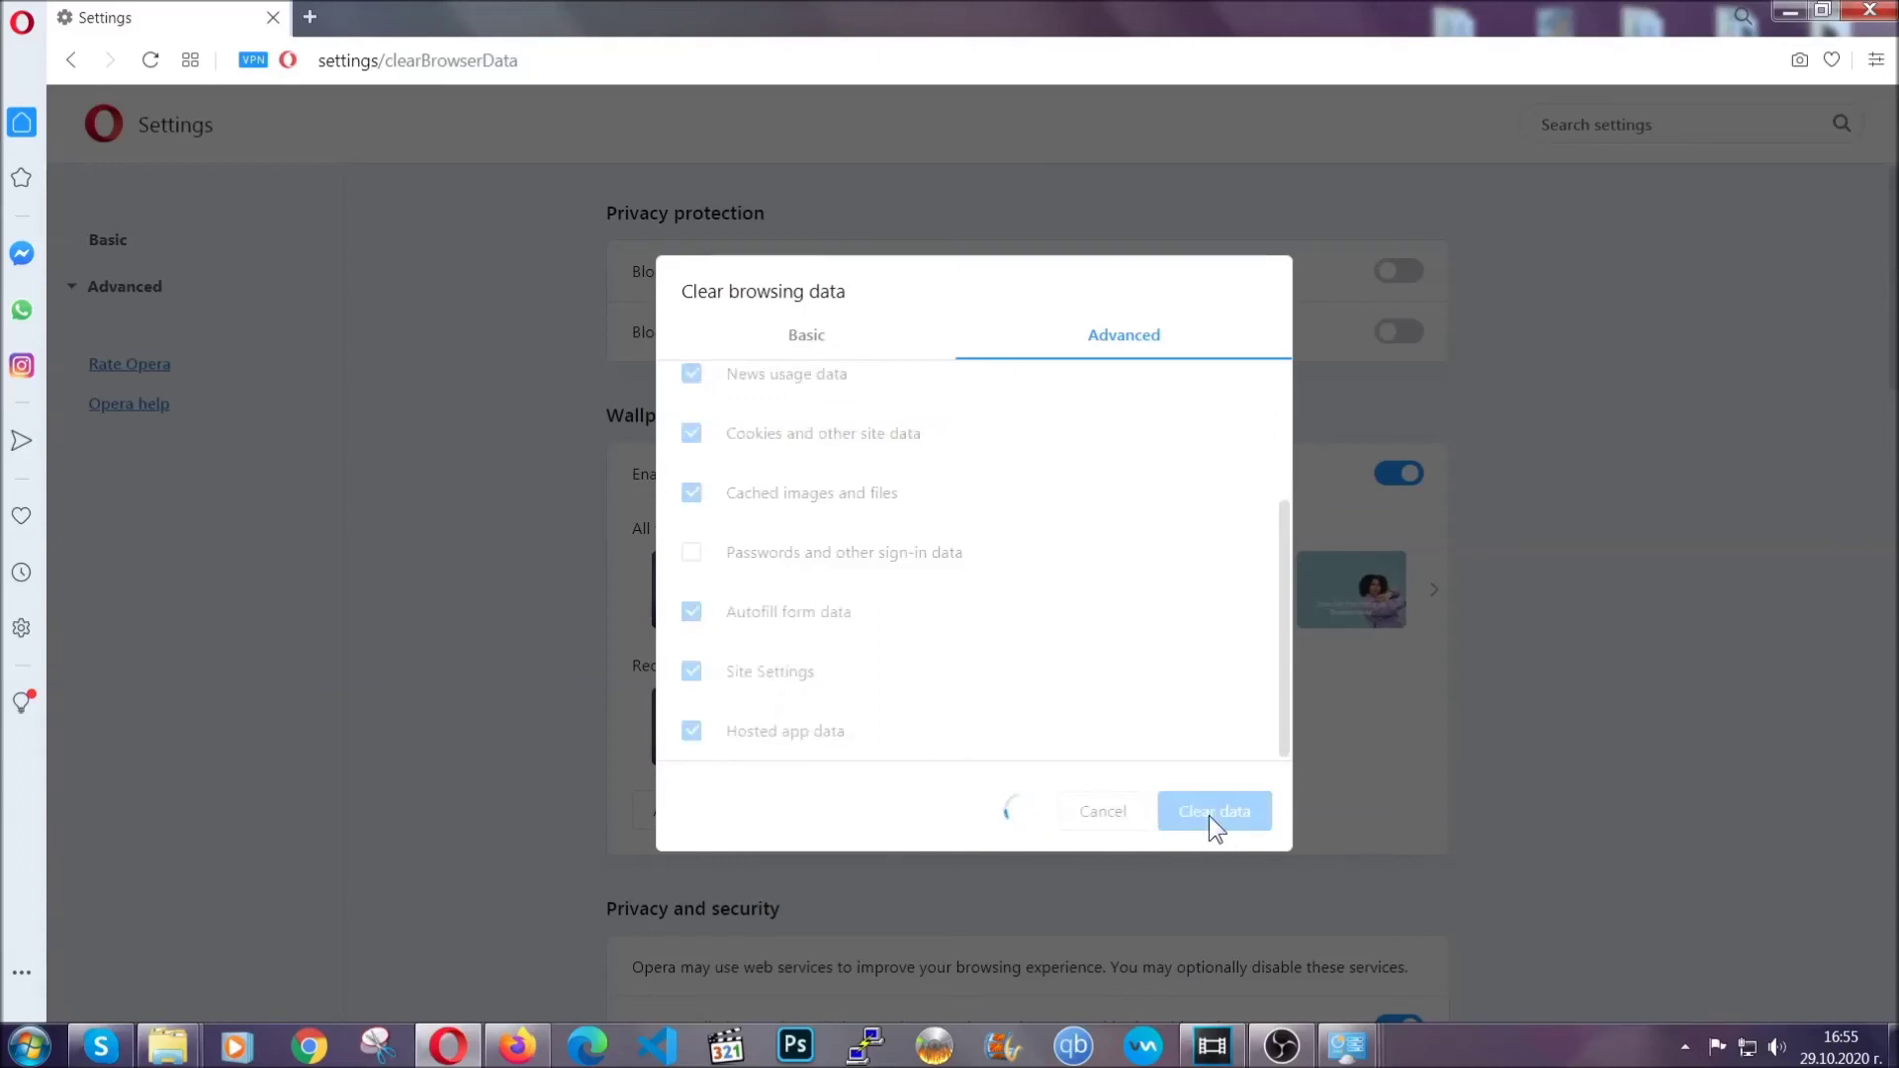